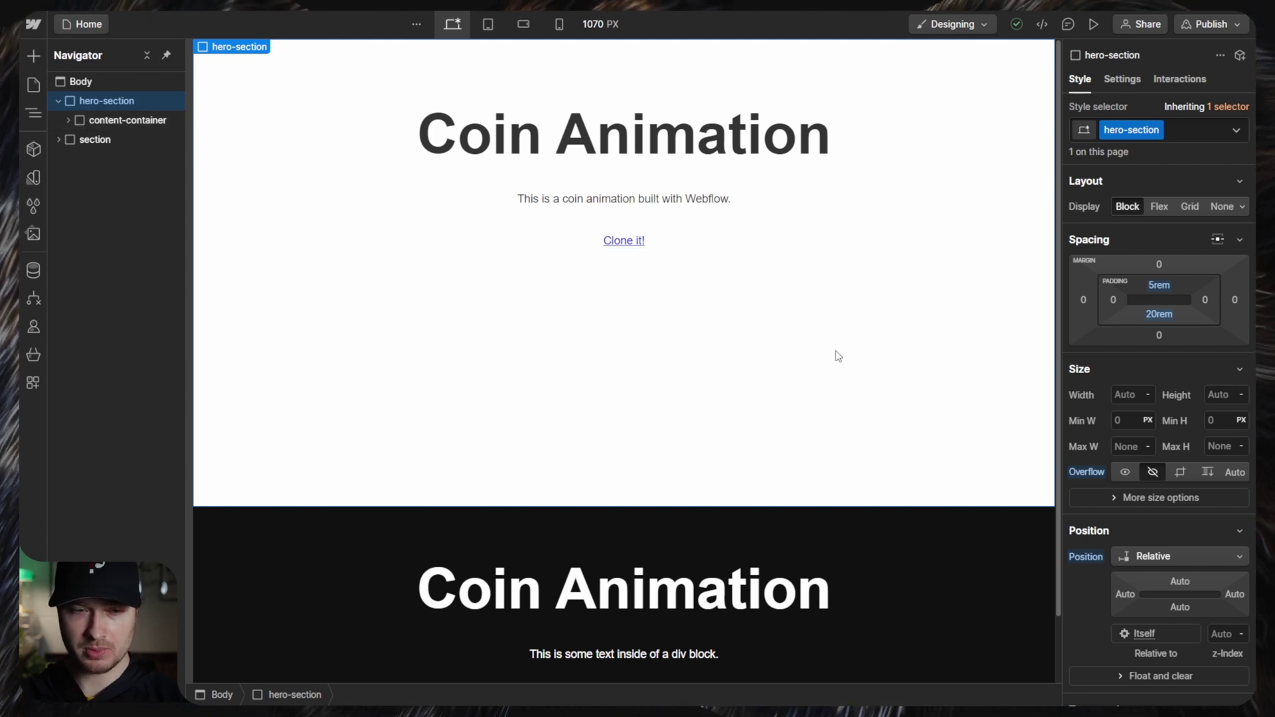
- Insert a Div Block into the hero section and give it the class roller
{"action": "key", "text": "ctrl+k"}
{"action": "type", "text": "div"}
{"action": "key", "text": "Return"}
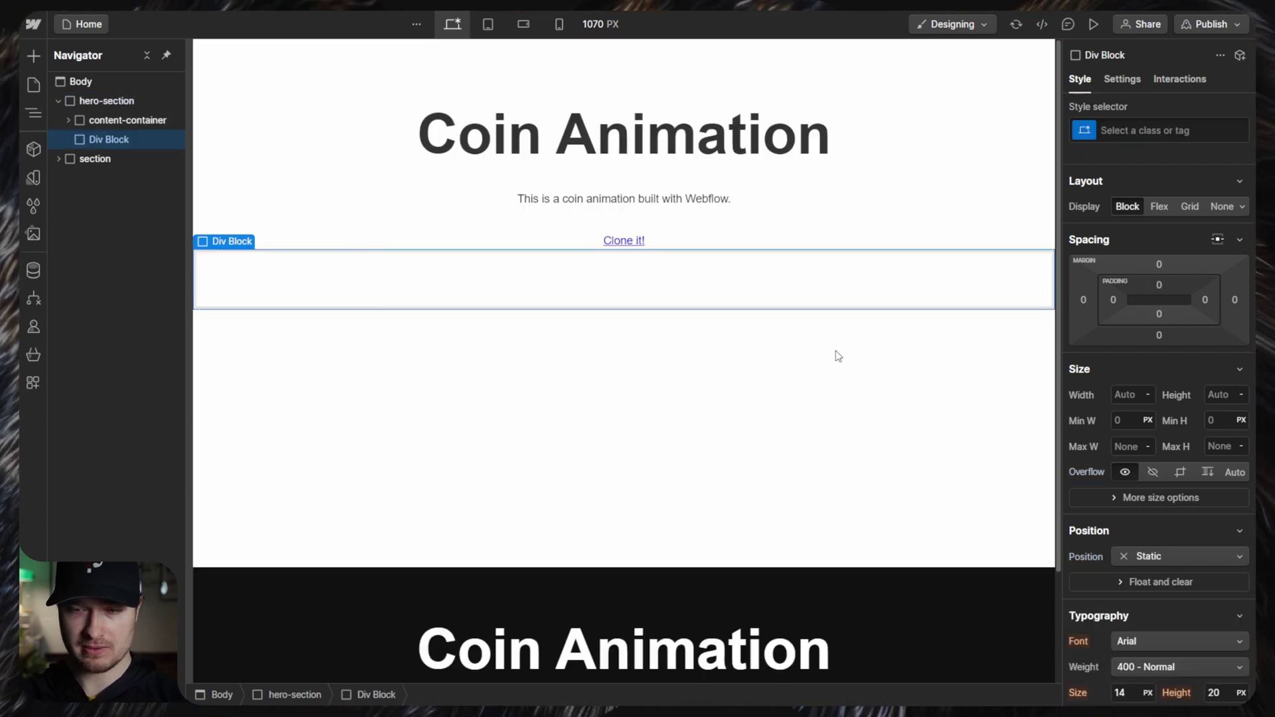
{"action": "key", "text": "ctrl+Return"}
{"action": "type", "text": "roller"}
{"action": "key", "text": "Return"}
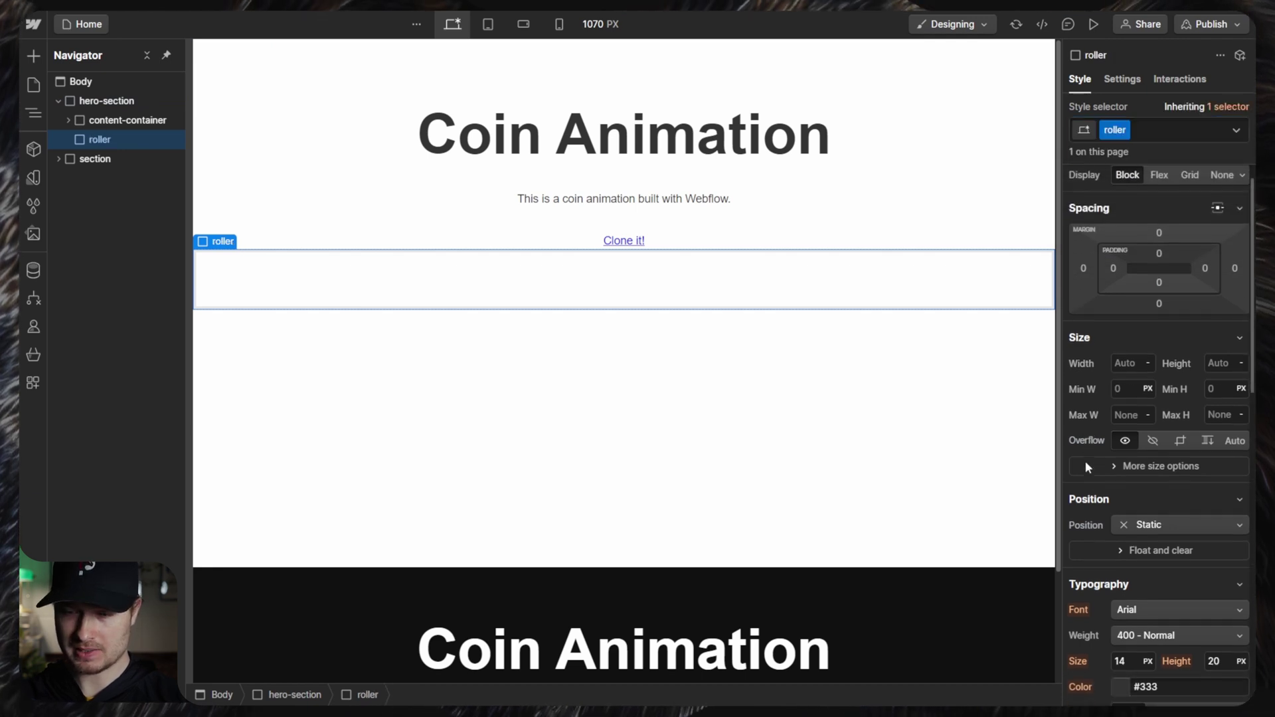
- Make the roller absolutely positioned, pinned to the bottom, 120vw wide
{"action": "scroll", "coordinate": [1086, 466], "scroll_direction": "down", "scroll_amount": 1}
{"action": "left_click", "coordinate": [1161, 508]}
{"action": "left_click", "coordinate": [1172, 548]}
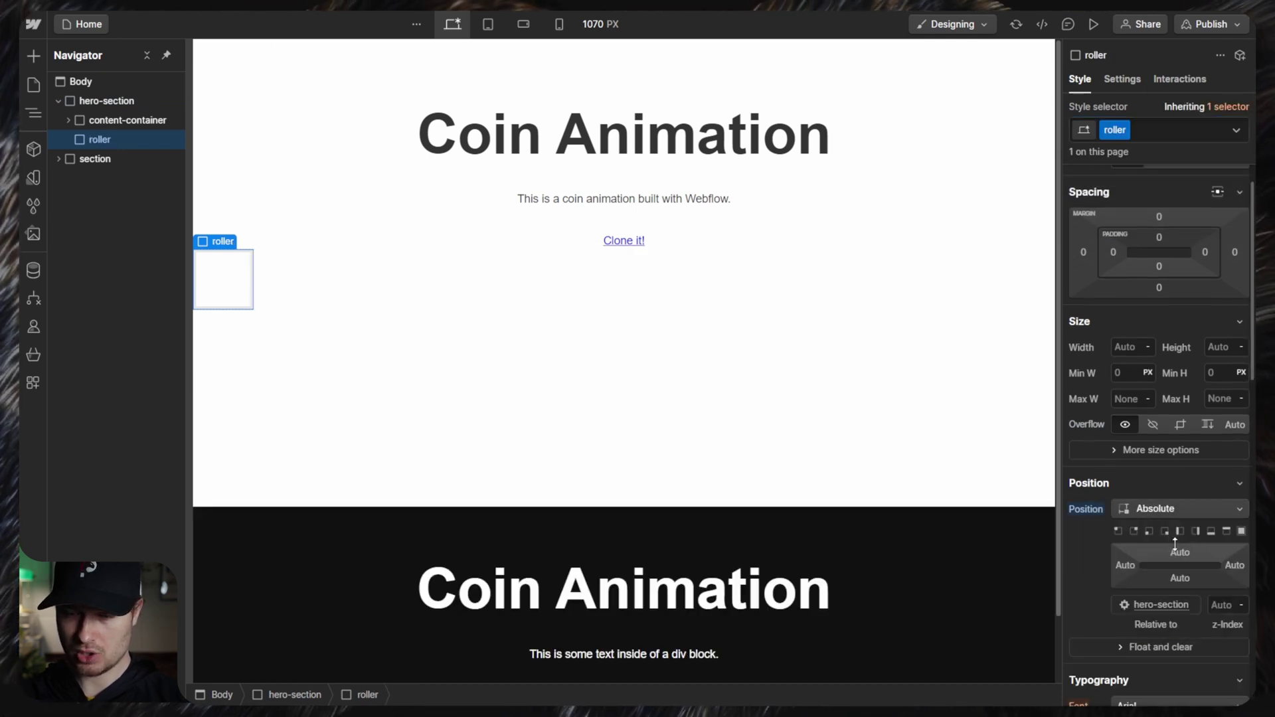
{"action": "left_click", "coordinate": [1211, 531]}
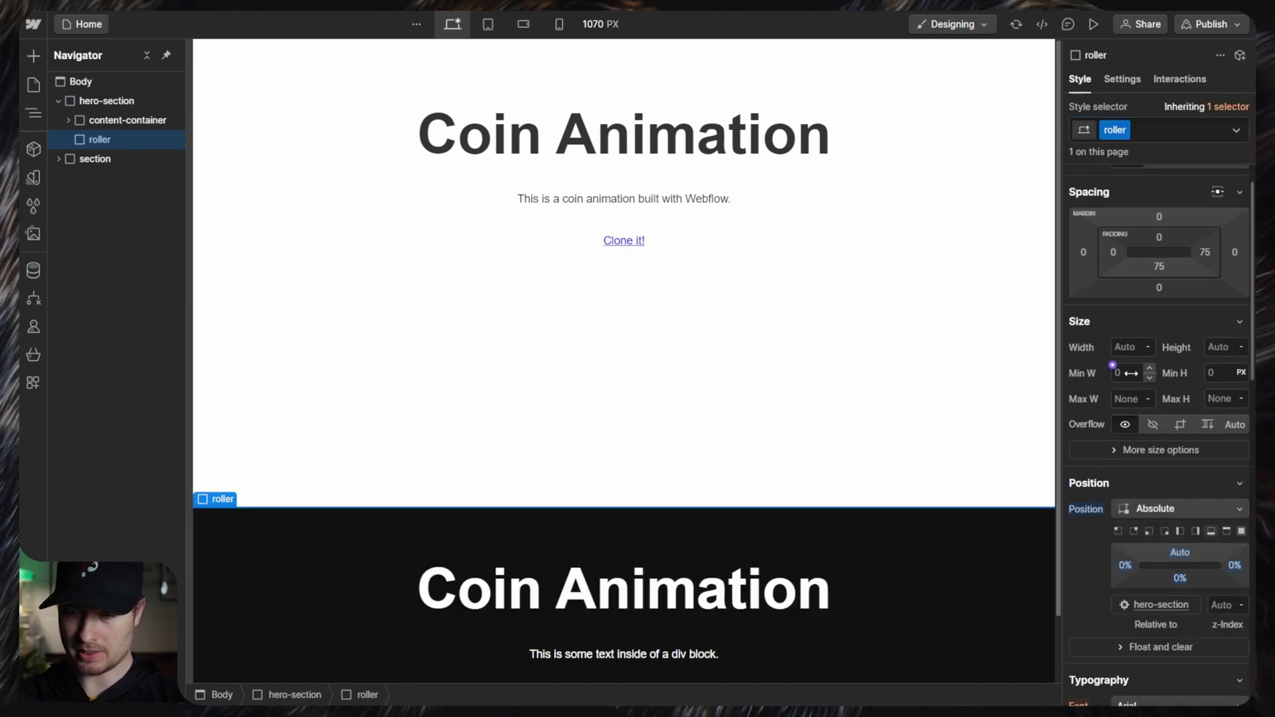
{"action": "left_click", "coordinate": [1126, 347]}
{"action": "type", "text": "100%"}
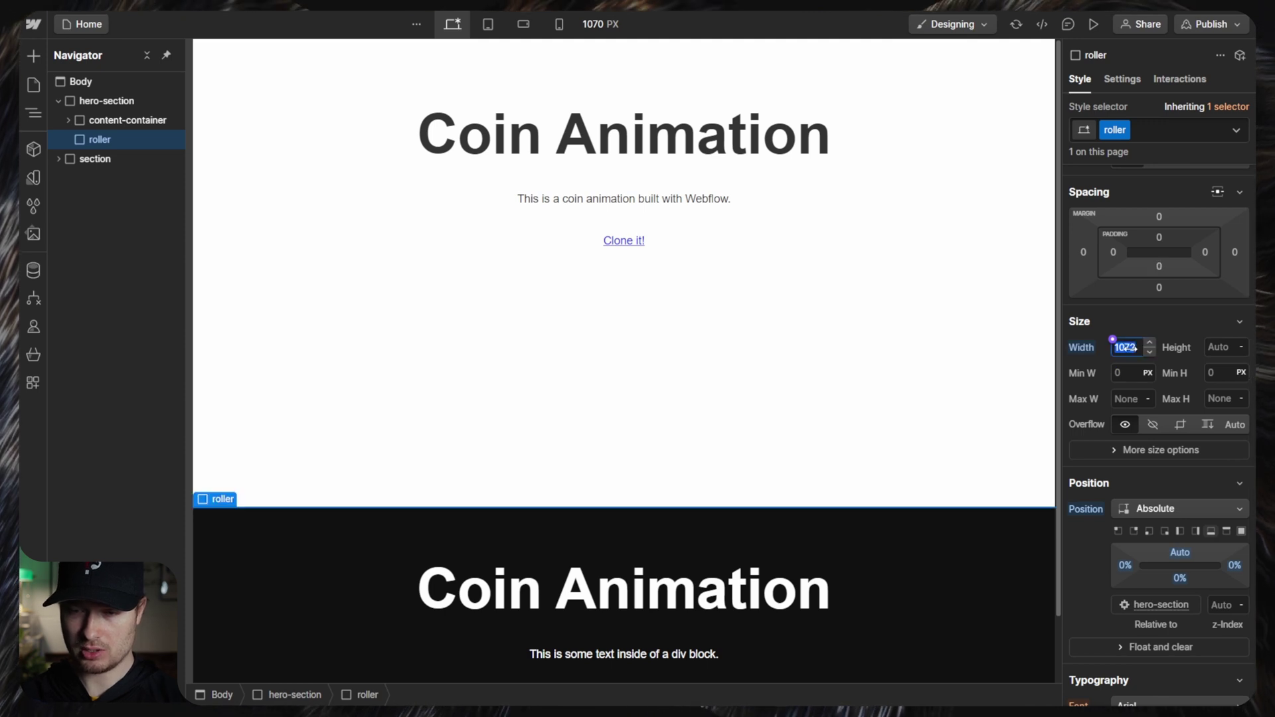
{"action": "type", "text": "120vw"}
{"action": "key", "text": "Return"}
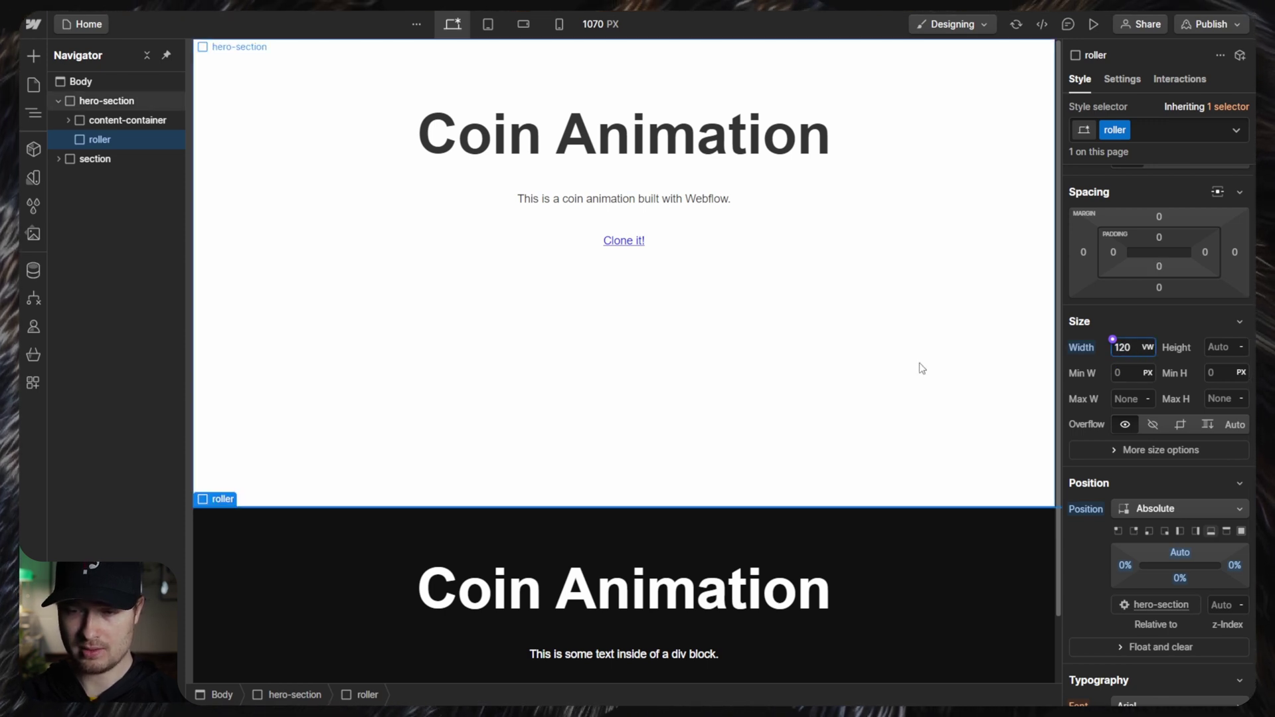
- Give the roller a #000 black background and a 300px height
{"action": "scroll", "coordinate": [1086, 433], "scroll_direction": "down", "scroll_amount": 7}
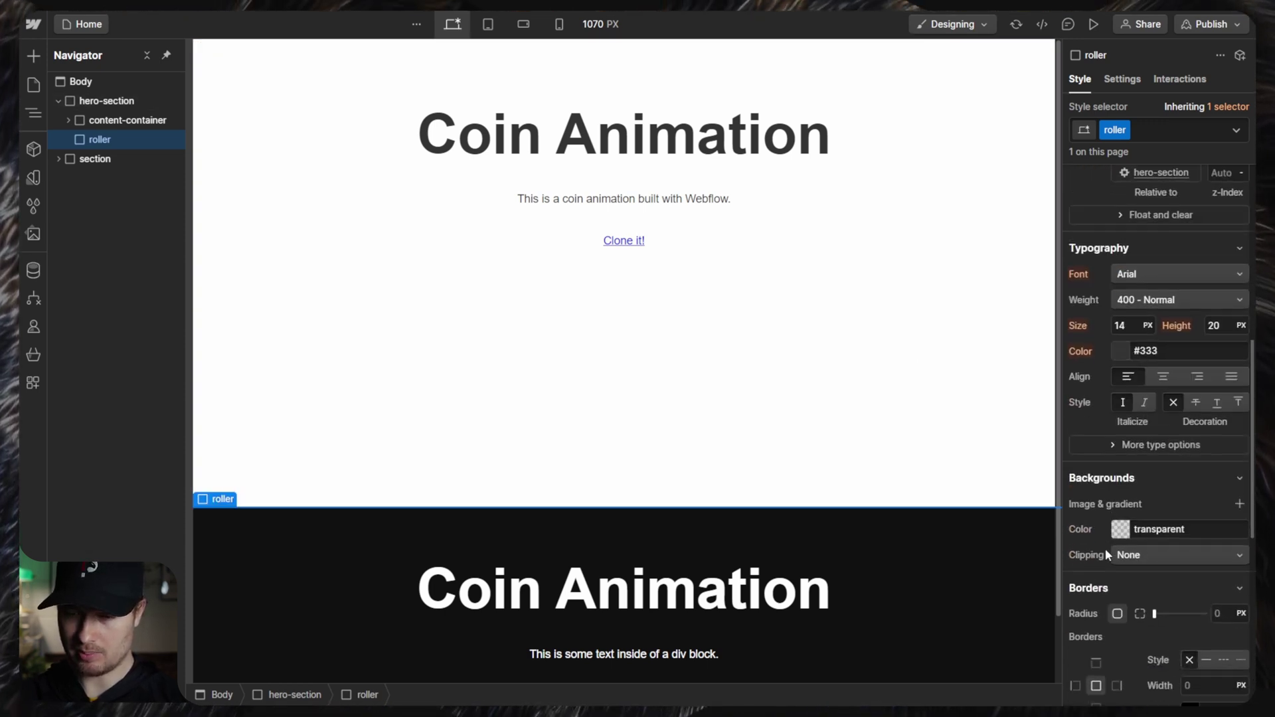
{"action": "left_click", "coordinate": [1142, 522]}
{"action": "type", "text": "#000"}
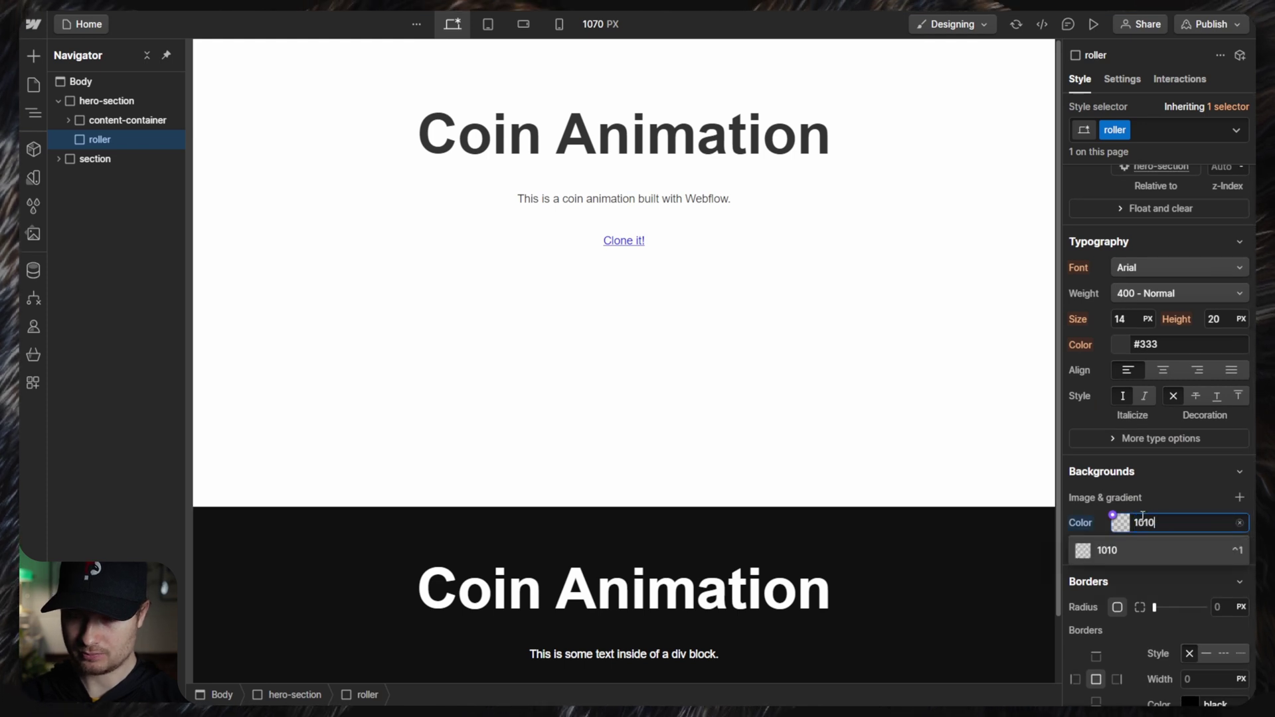
{"action": "key", "text": "Return"}
{"action": "scroll", "coordinate": [1191, 326], "scroll_direction": "up", "scroll_amount": 7}
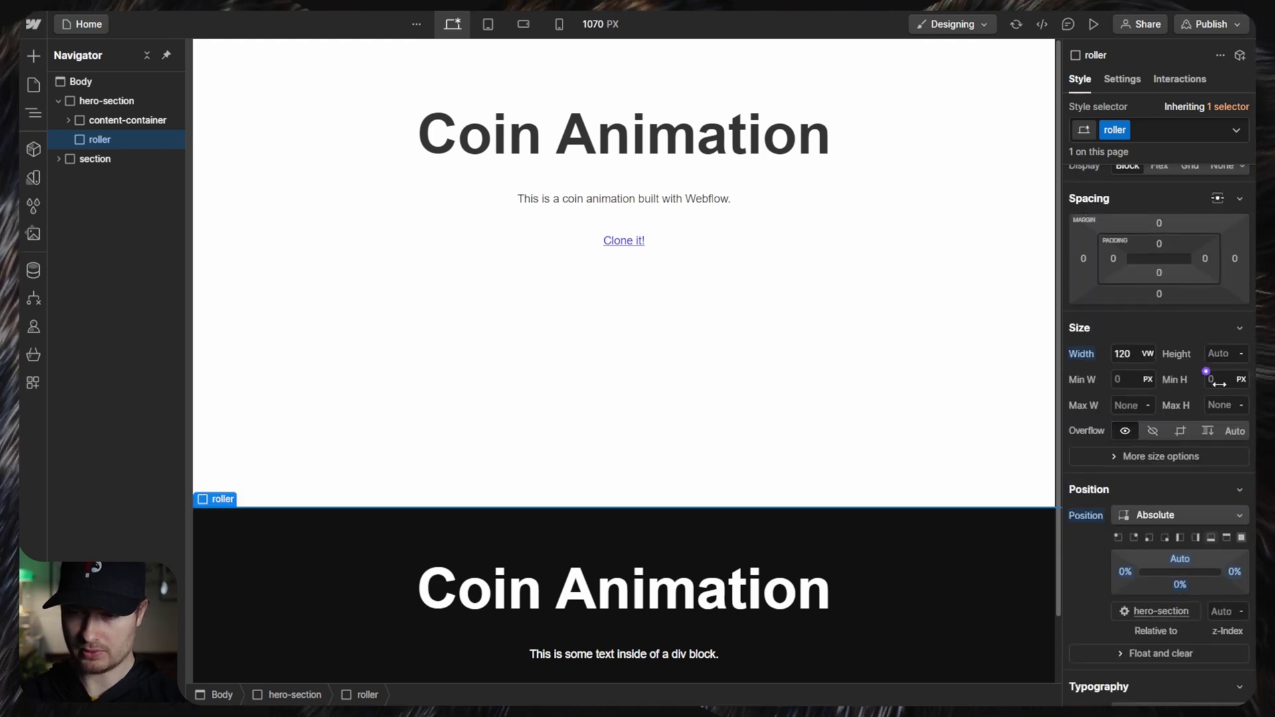
{"action": "left_click", "coordinate": [1220, 353]}
{"action": "type", "text": "030"}
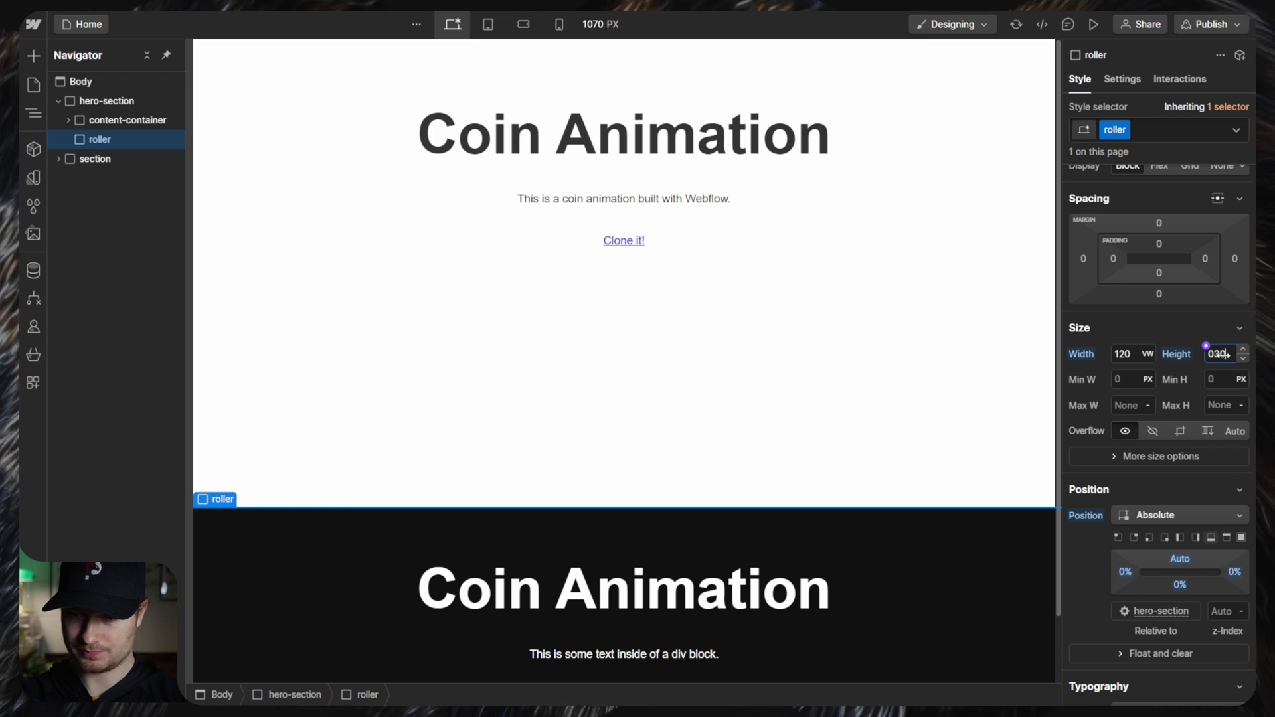
{"action": "key", "text": "Return"}
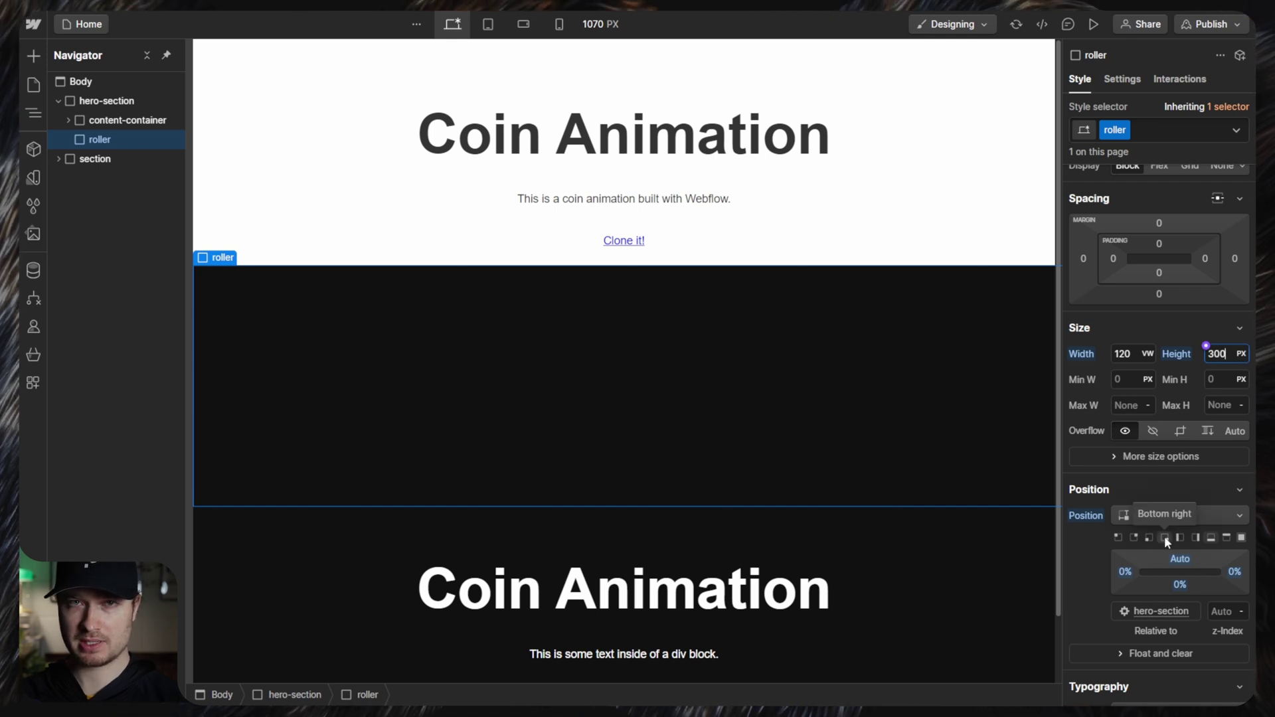
- Set the roller's bottom offset to -150px
{"action": "left_click", "coordinate": [1182, 587]}
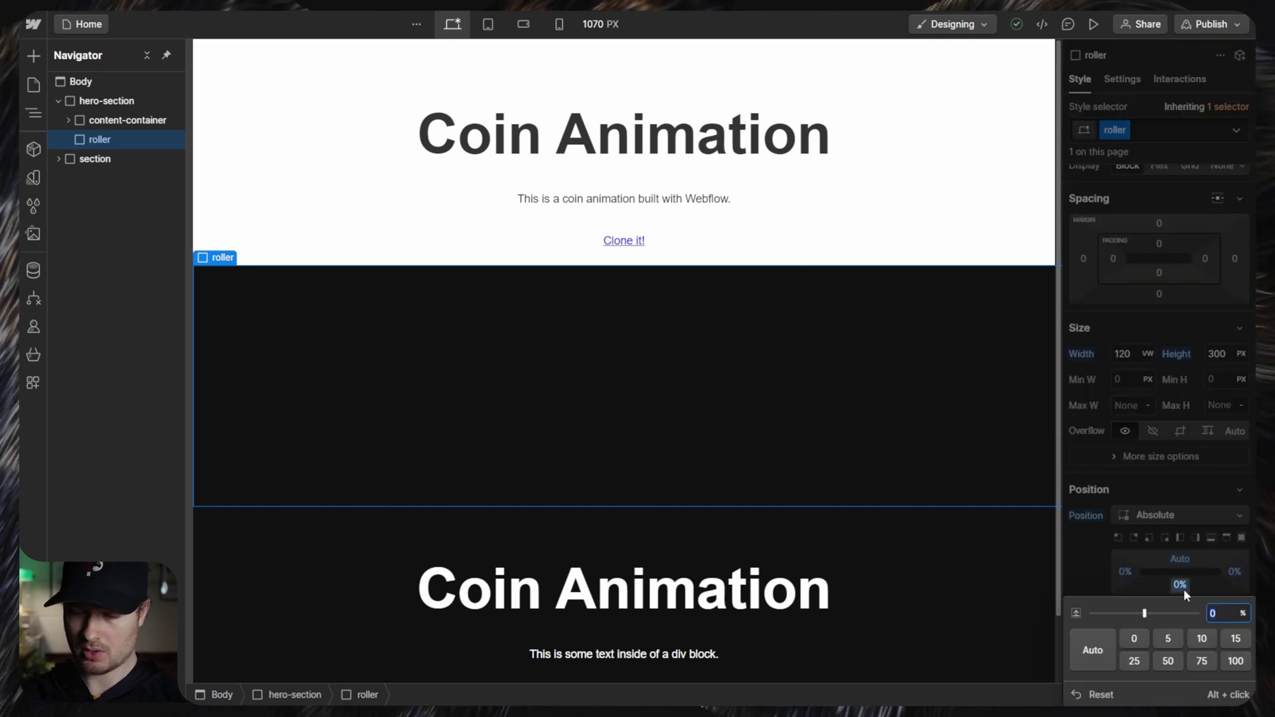
{"action": "type", "text": "-150p"}
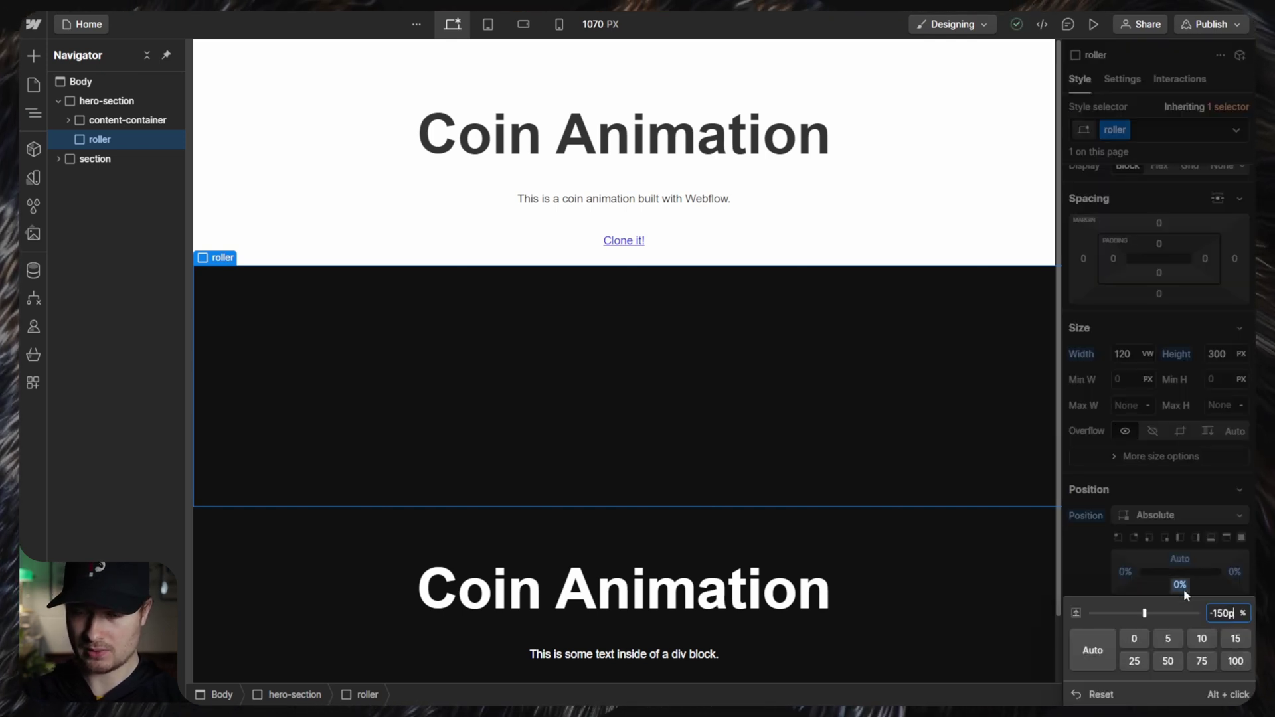
{"action": "key", "text": "Return"}
{"action": "scroll", "coordinate": [624, 359], "scroll_direction": "down", "scroll_amount": 1}
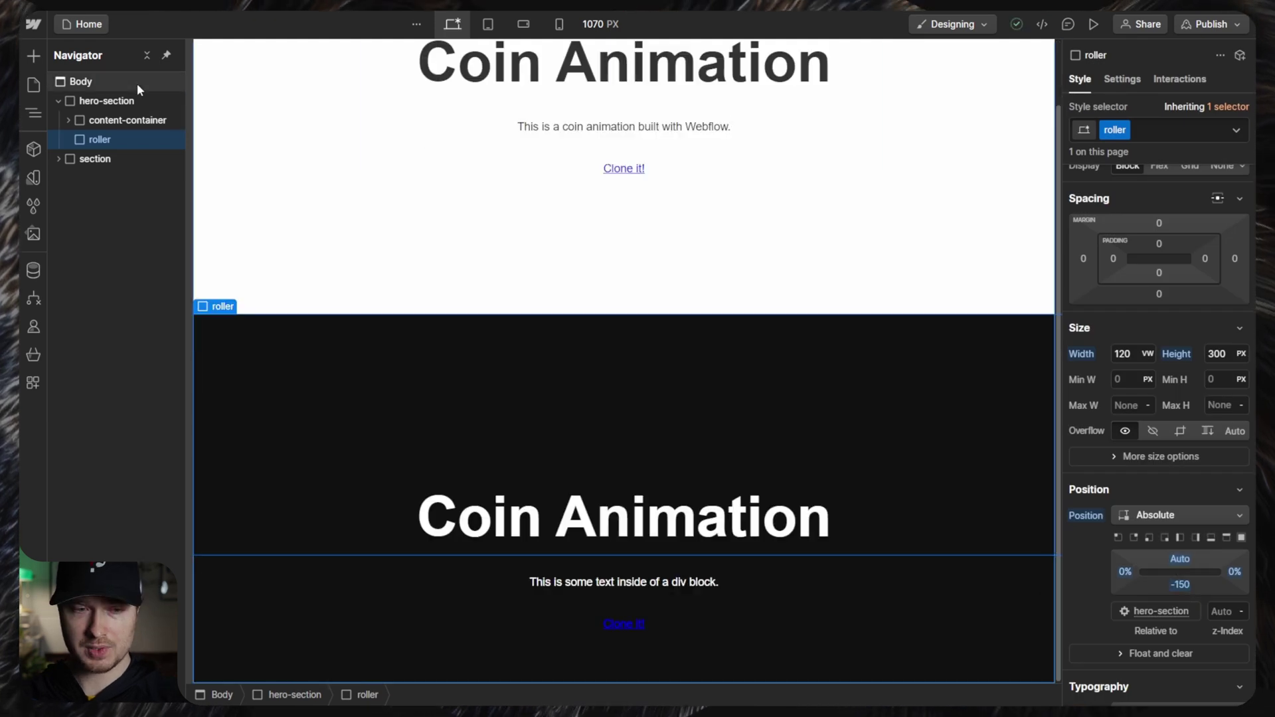
- Reselect the roller and set its left offset to -10vw
{"action": "left_click", "coordinate": [106, 101]}
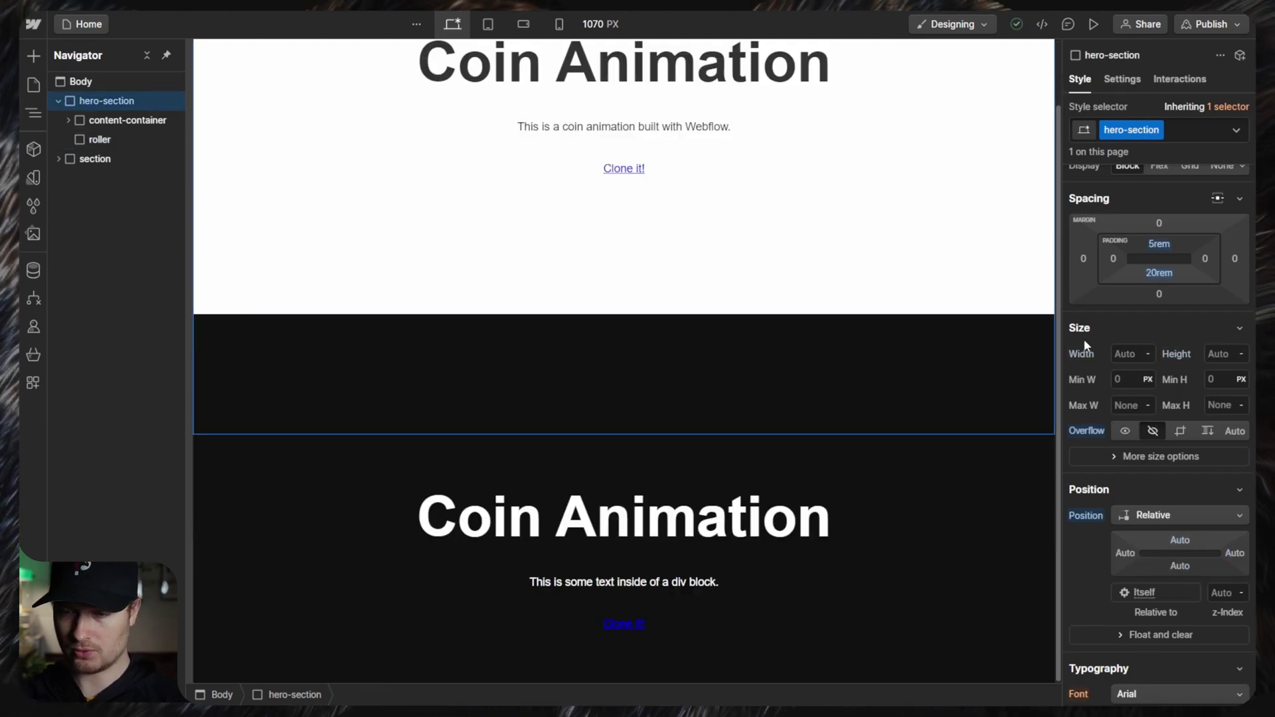
{"action": "left_click", "coordinate": [831, 376]}
{"action": "scroll", "coordinate": [831, 375], "scroll_direction": "up", "scroll_amount": 1}
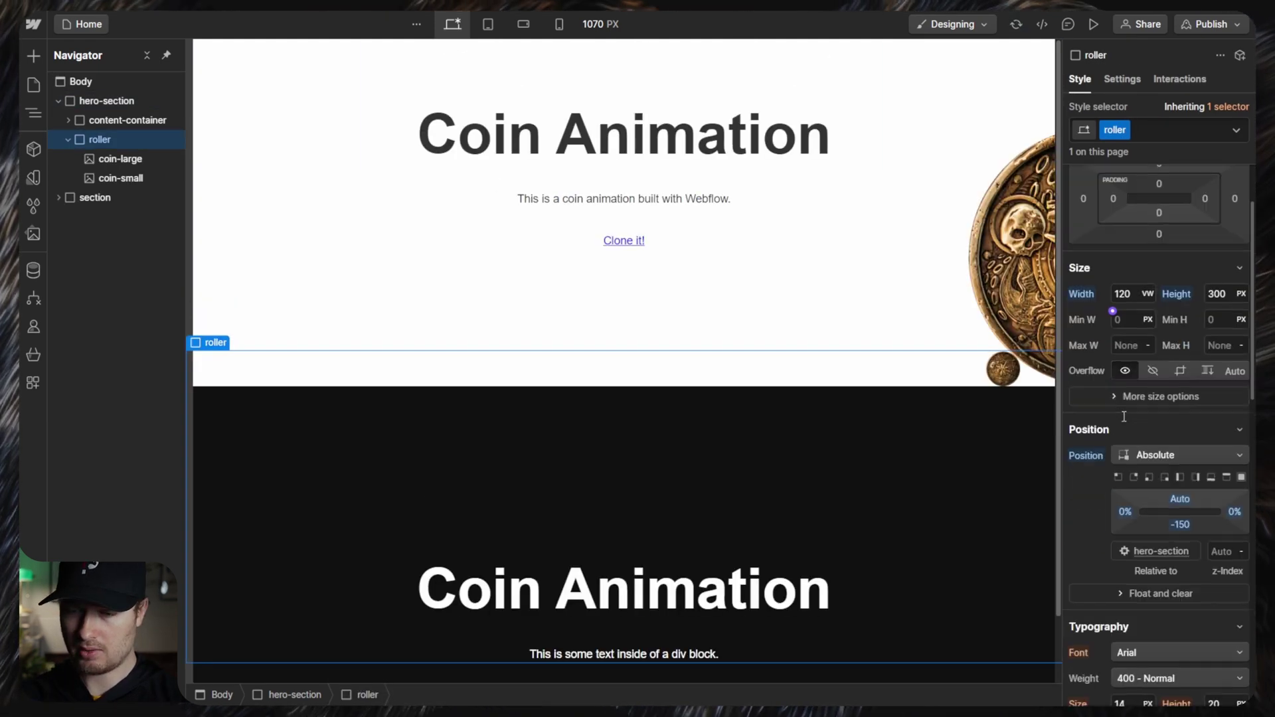
{"action": "left_click", "coordinate": [1123, 512]}
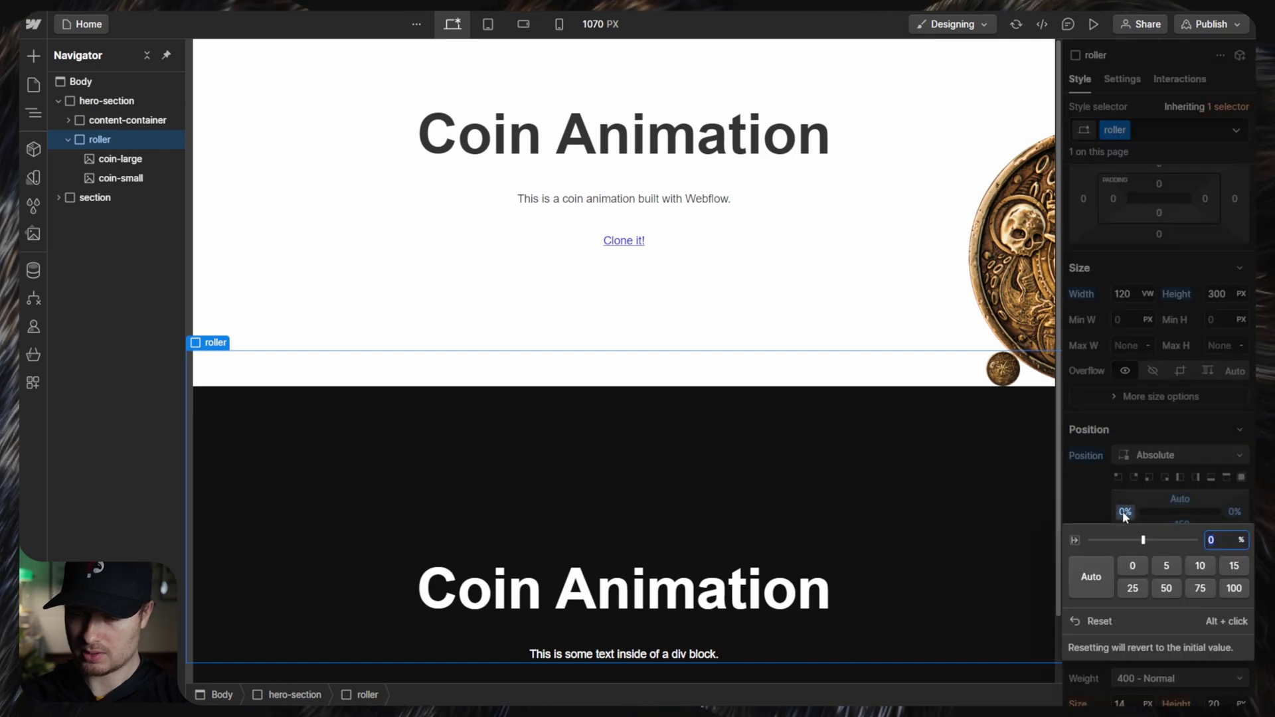
{"action": "type", "text": "-10vw"}
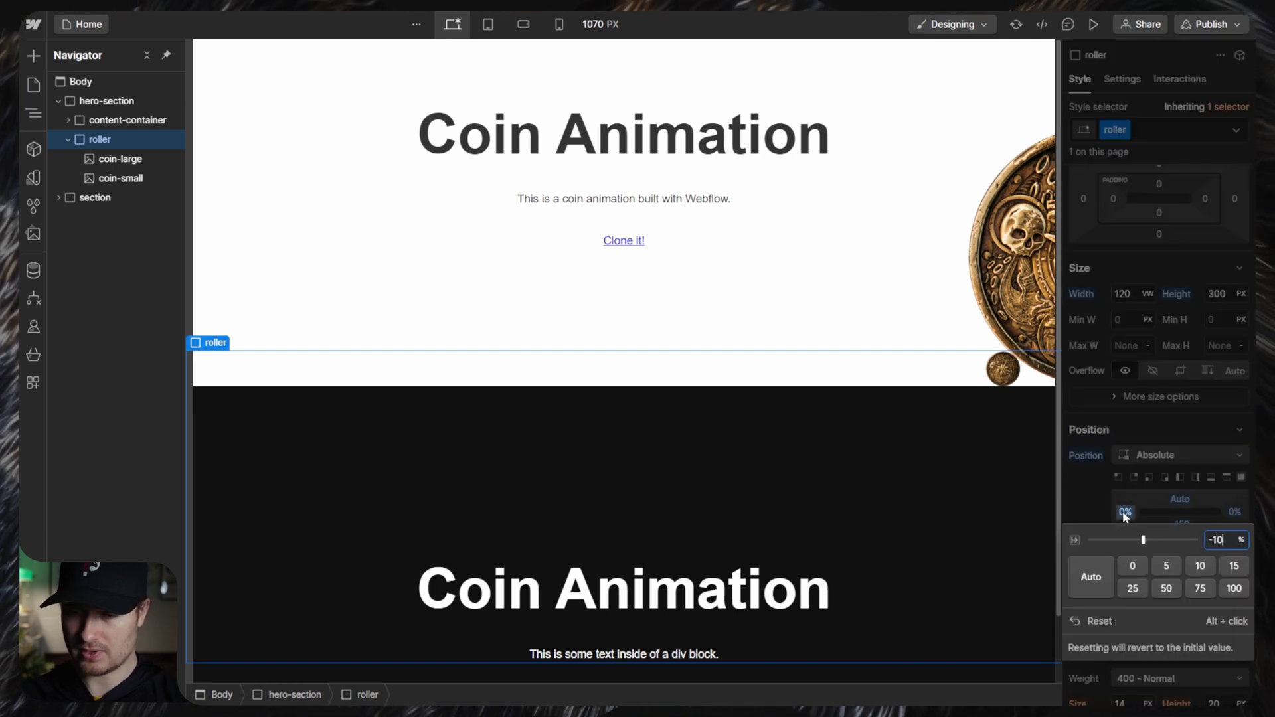
{"action": "key", "text": "Return"}
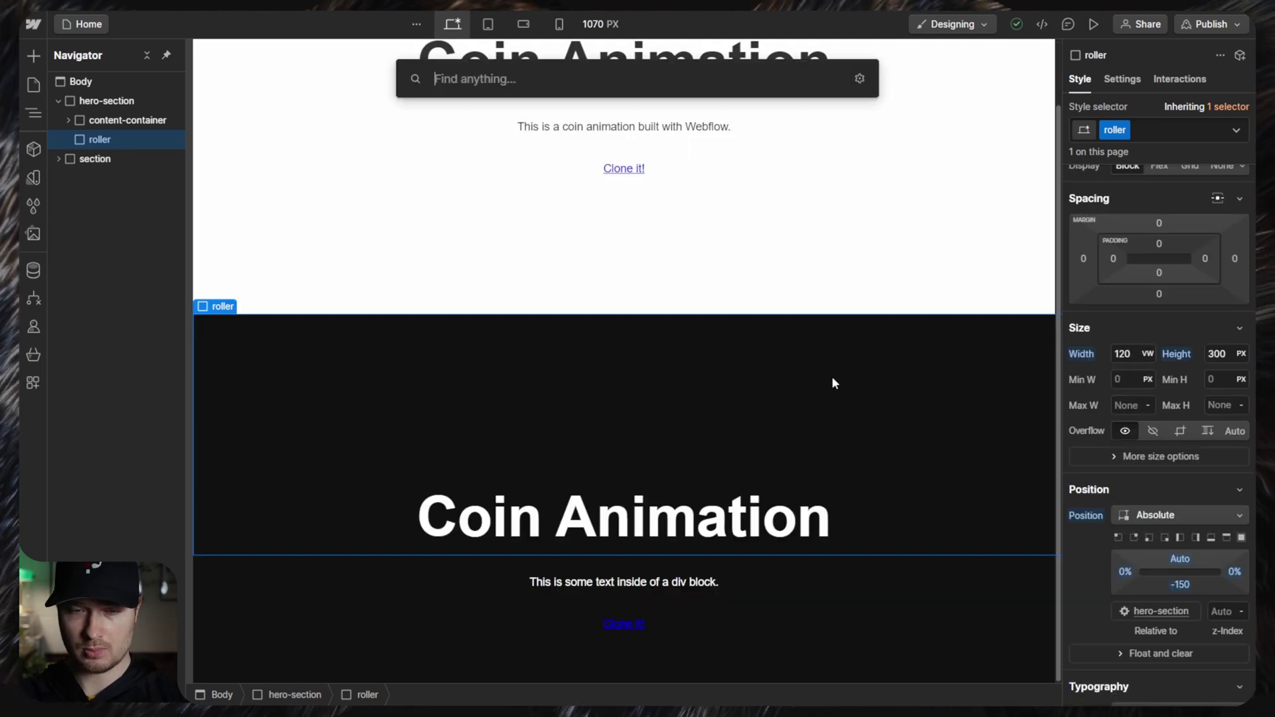
{"action": "key", "text": "ctrl+e"}
- Insert an image into the roller with class coin-large showing the pirate-coin picture
{"action": "type", "text": "image"}
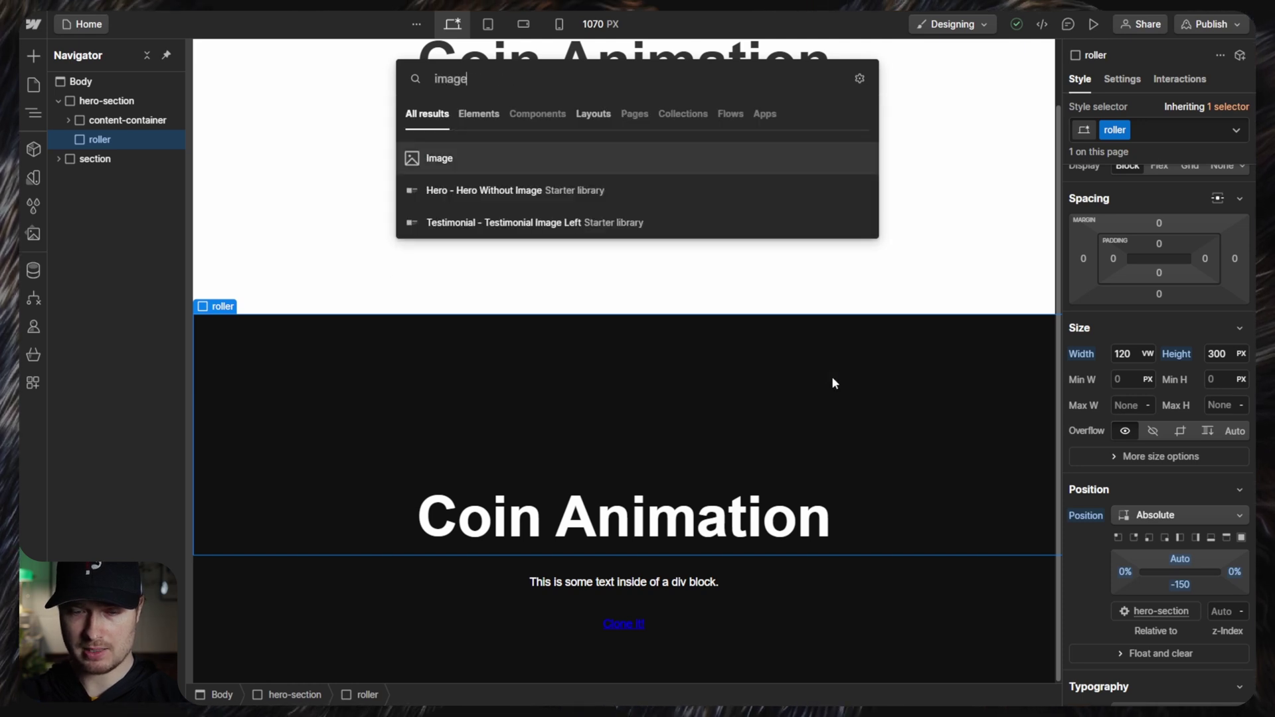
{"action": "key", "text": "Return"}
{"action": "left_click", "coordinate": [1119, 130]}
{"action": "type", "text": "c"}
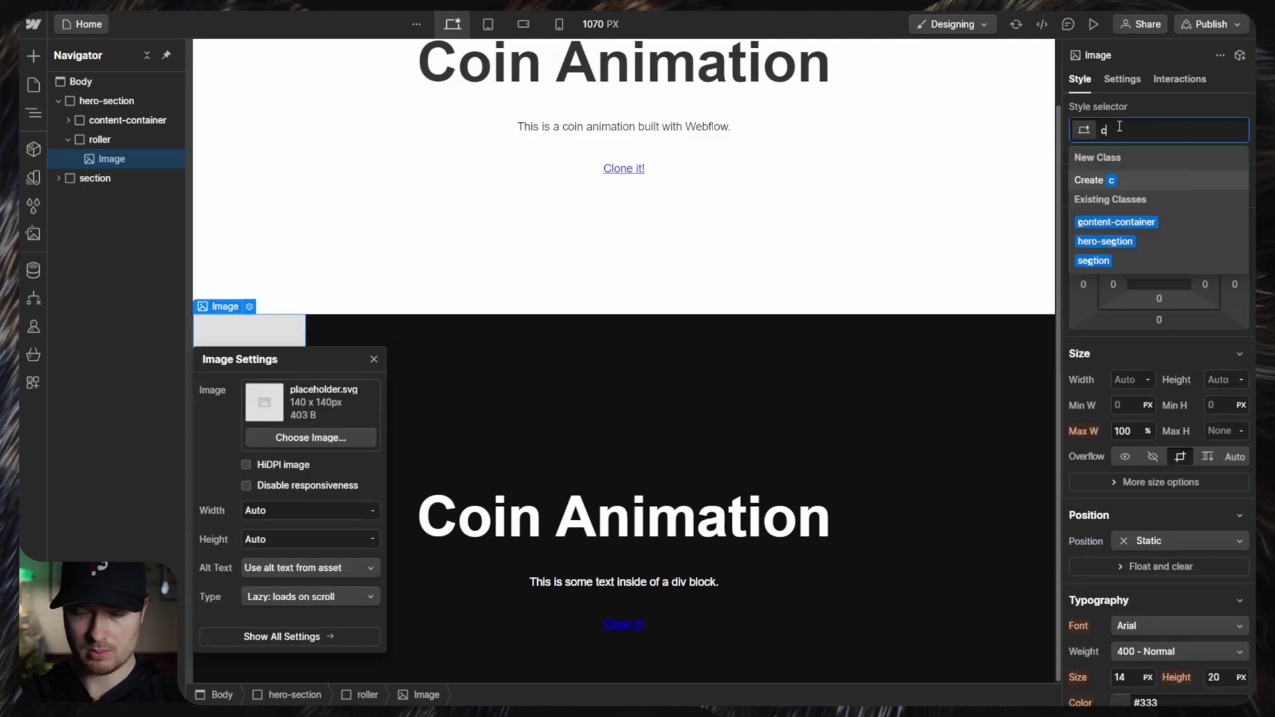
{"action": "type", "text": "oin-large"}
{"action": "key", "text": "Return"}
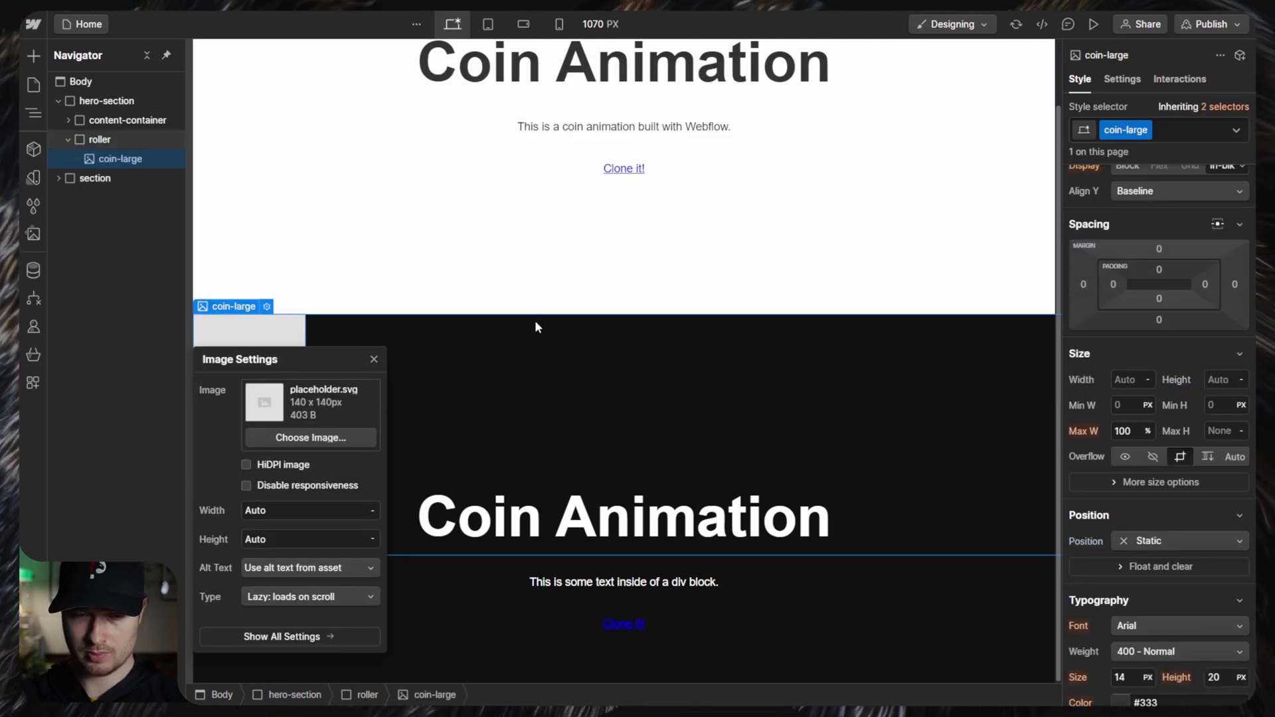
{"action": "left_click", "coordinate": [311, 437]}
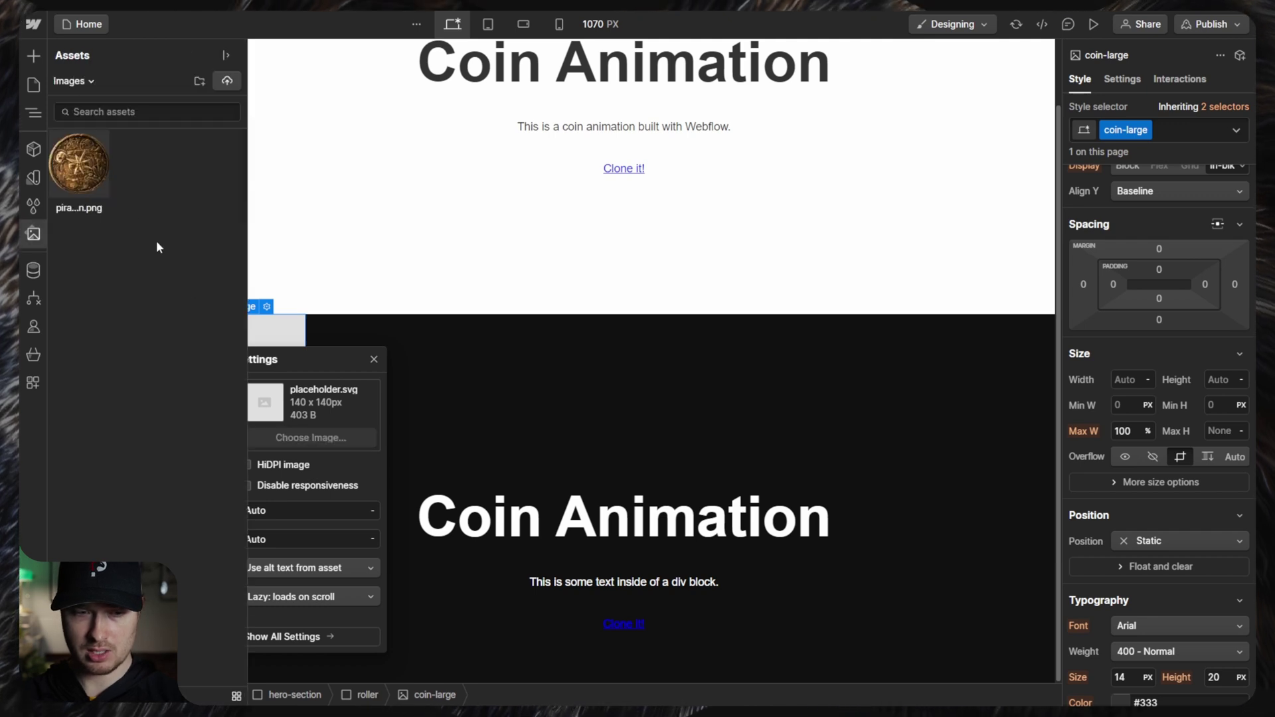
{"action": "left_click", "coordinate": [77, 163]}
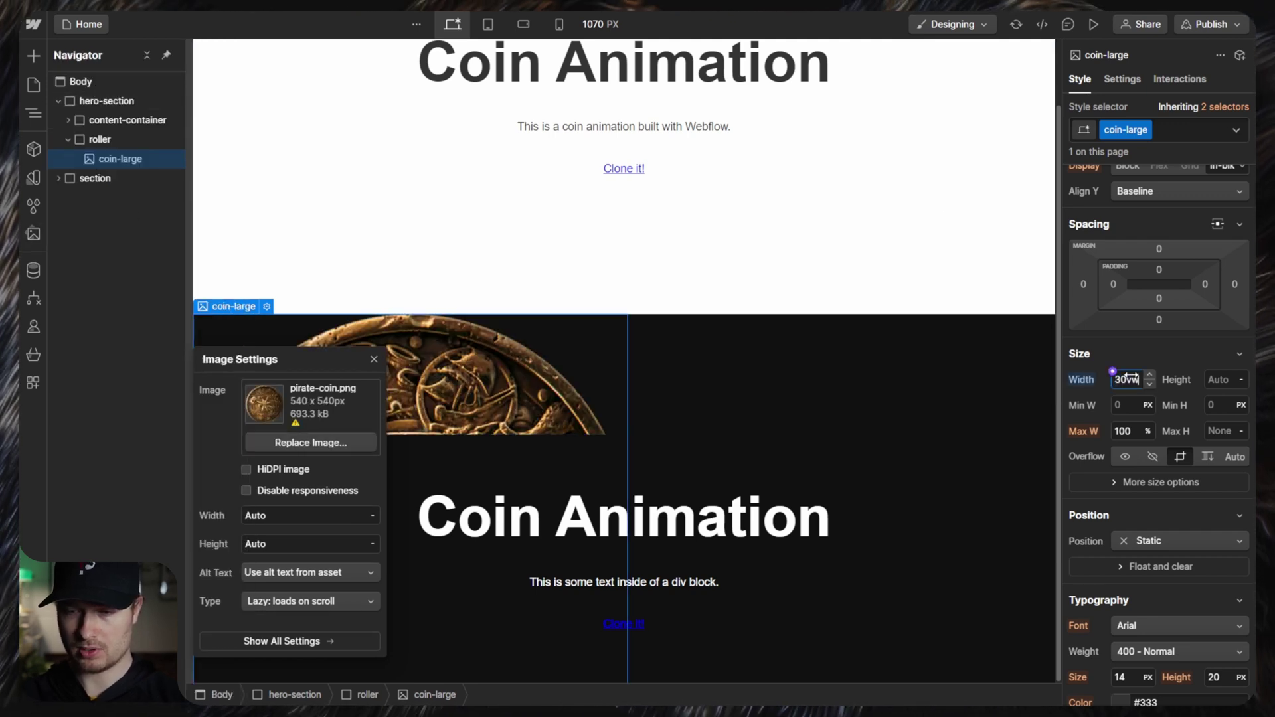
- Make coin-large 30vw wide, absolutely positioned at top -30vw, right 0%
{"action": "key", "text": "Return"}
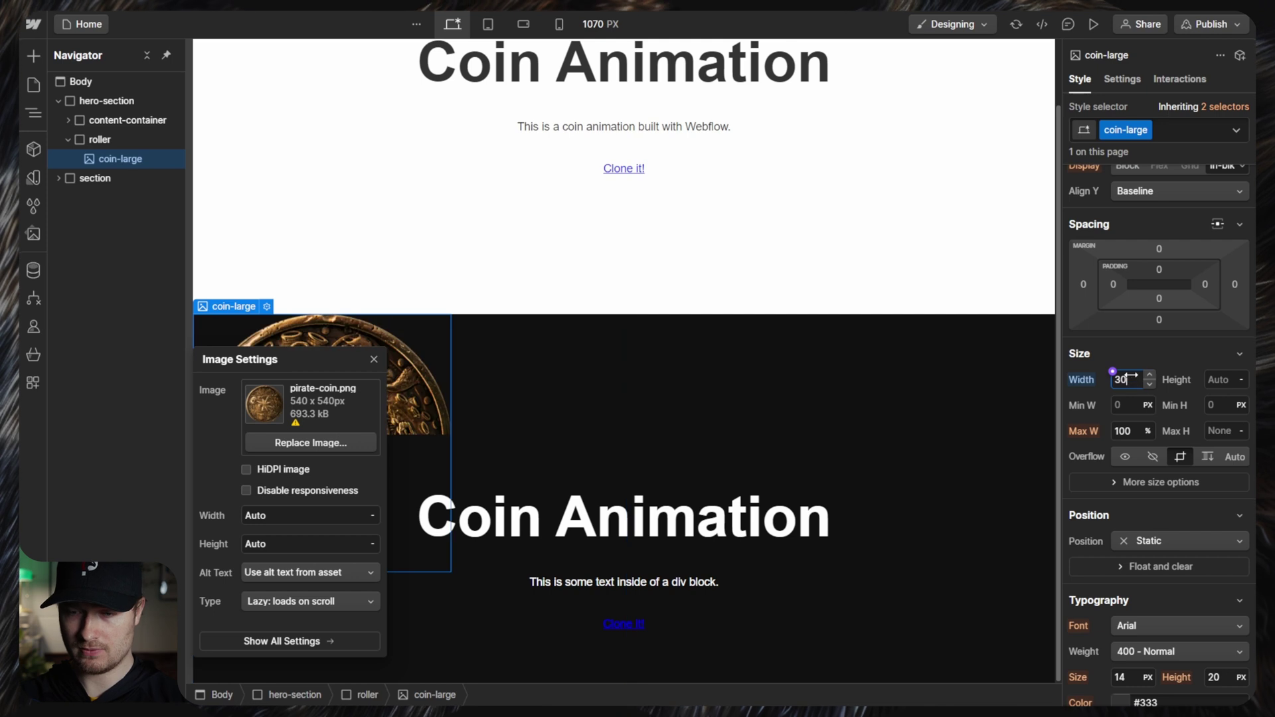
{"action": "left_click", "coordinate": [1137, 542]}
{"action": "left_click", "coordinate": [1161, 575]}
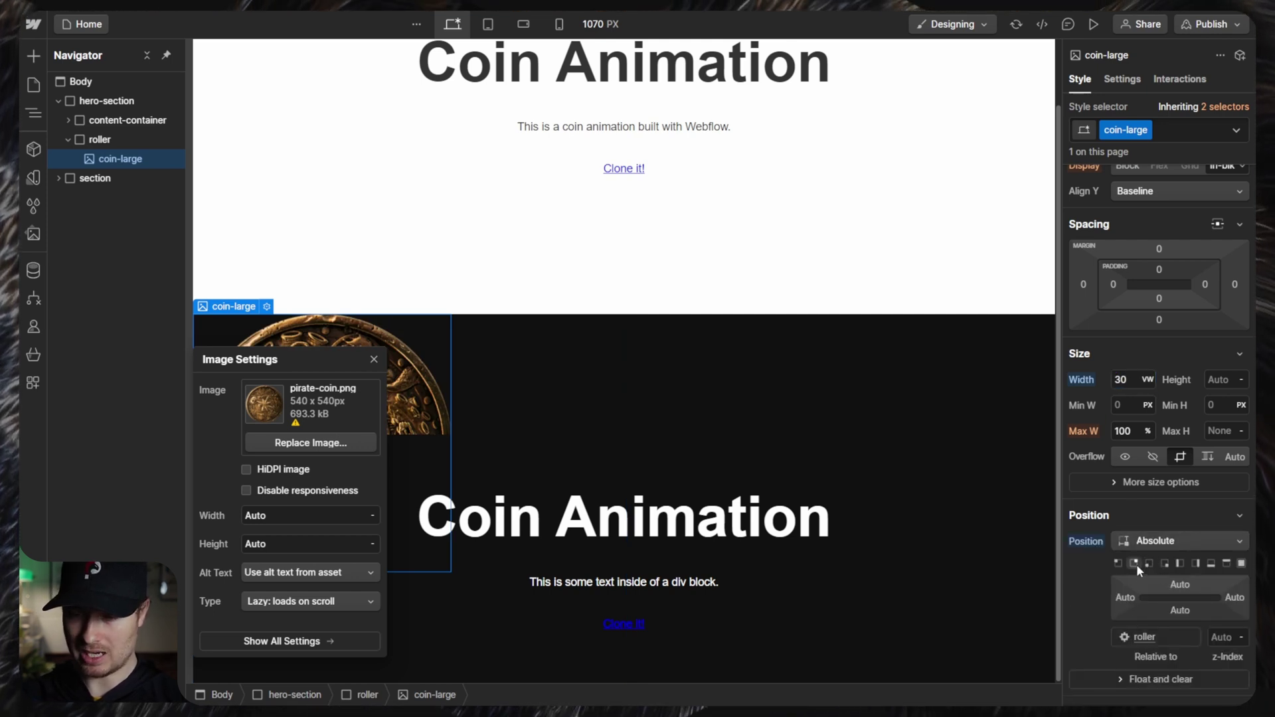
{"action": "left_click", "coordinate": [1134, 562]}
{"action": "left_click", "coordinate": [1179, 586]}
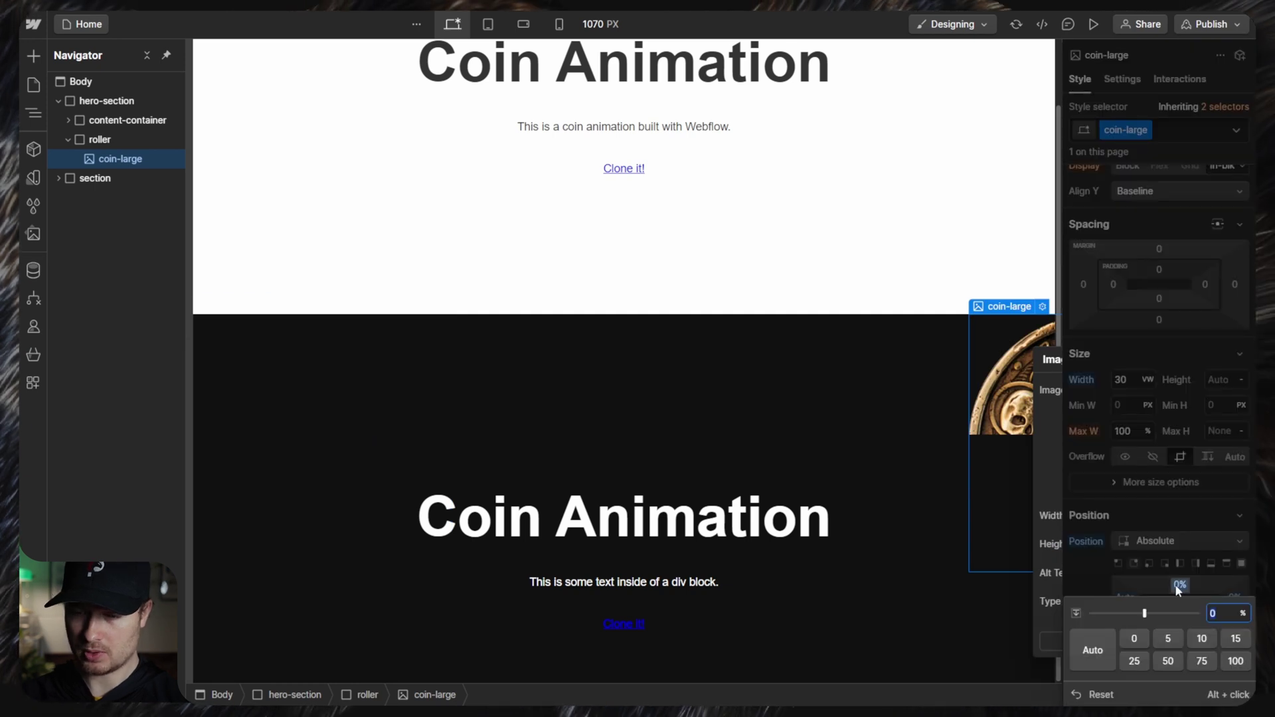
{"action": "type", "text": "-30vw"}
{"action": "key", "text": "Return"}
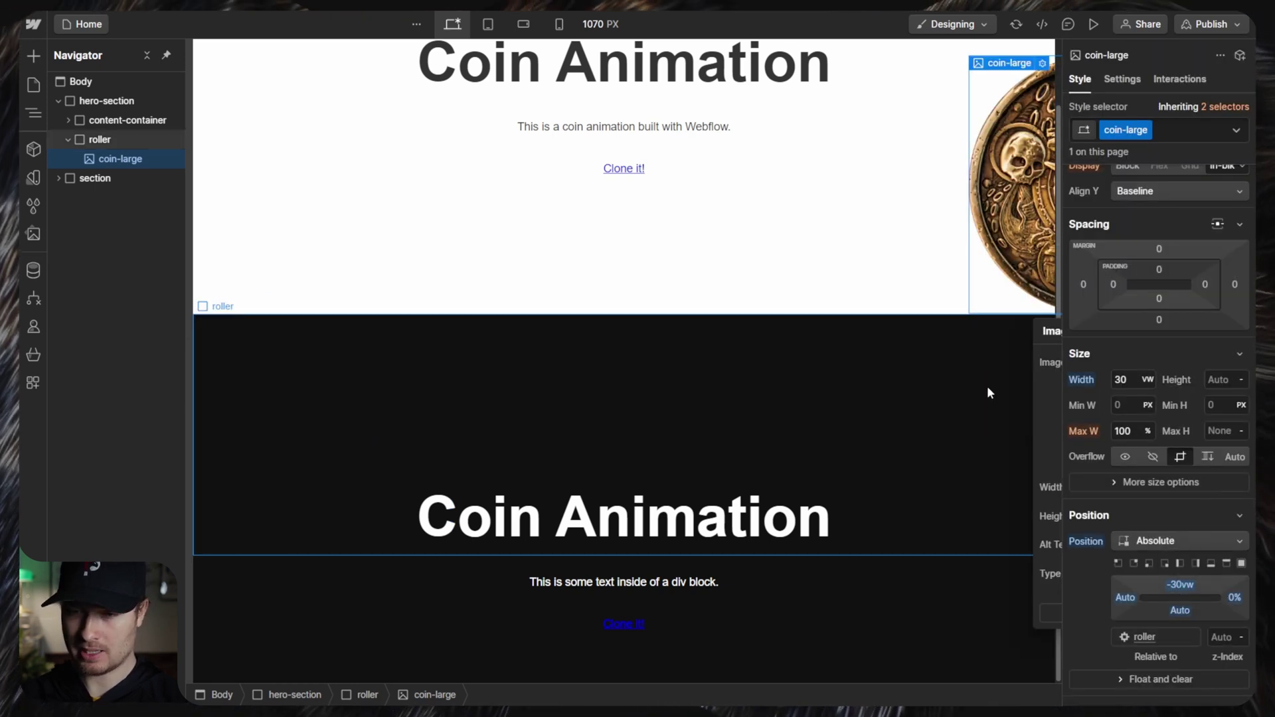
{"action": "scroll", "coordinate": [986, 386], "scroll_direction": "up", "scroll_amount": 1}
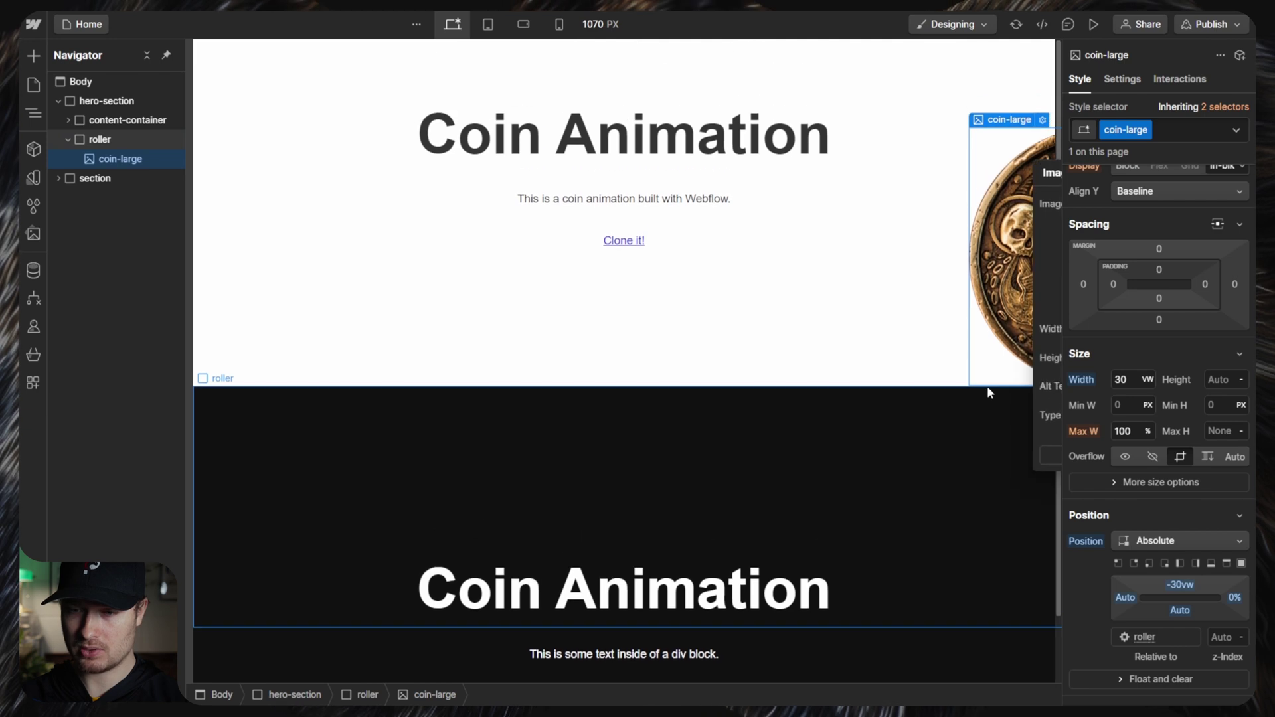
{"action": "left_click", "coordinate": [999, 346]}
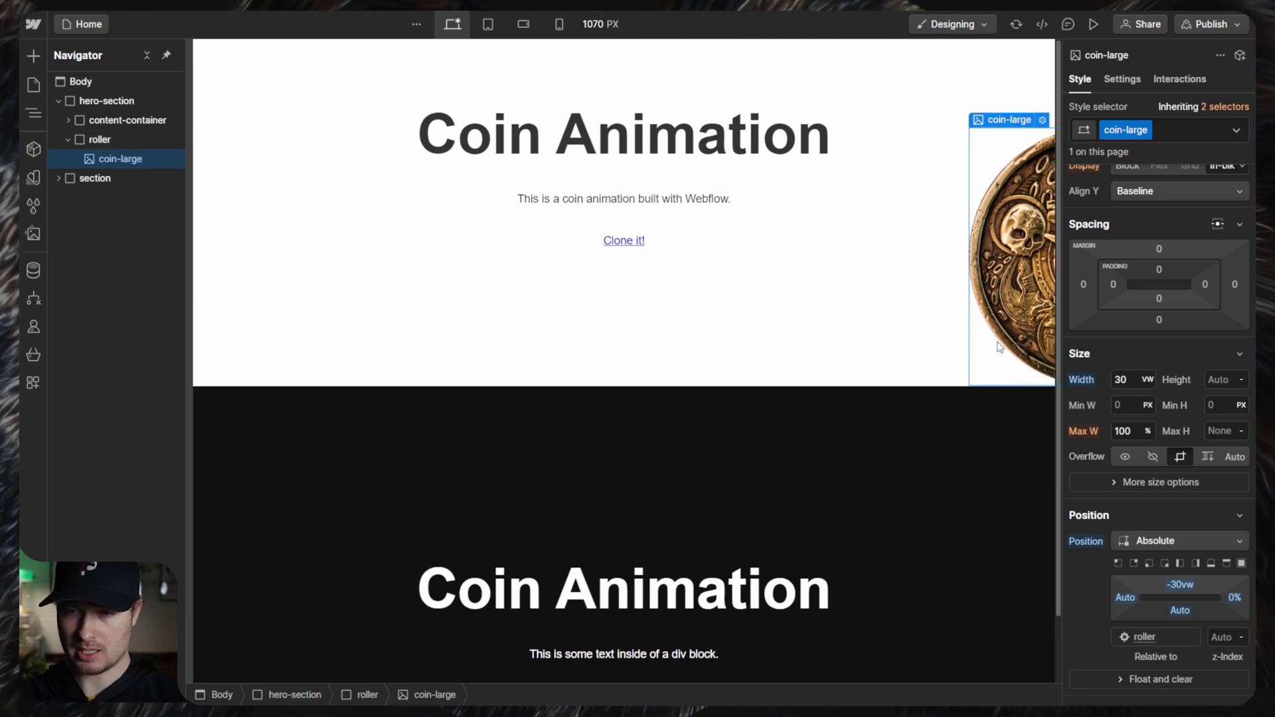
- Duplicate the large coin and give the copy its own class, coin-small
{"action": "key", "text": "ctrl+d"}
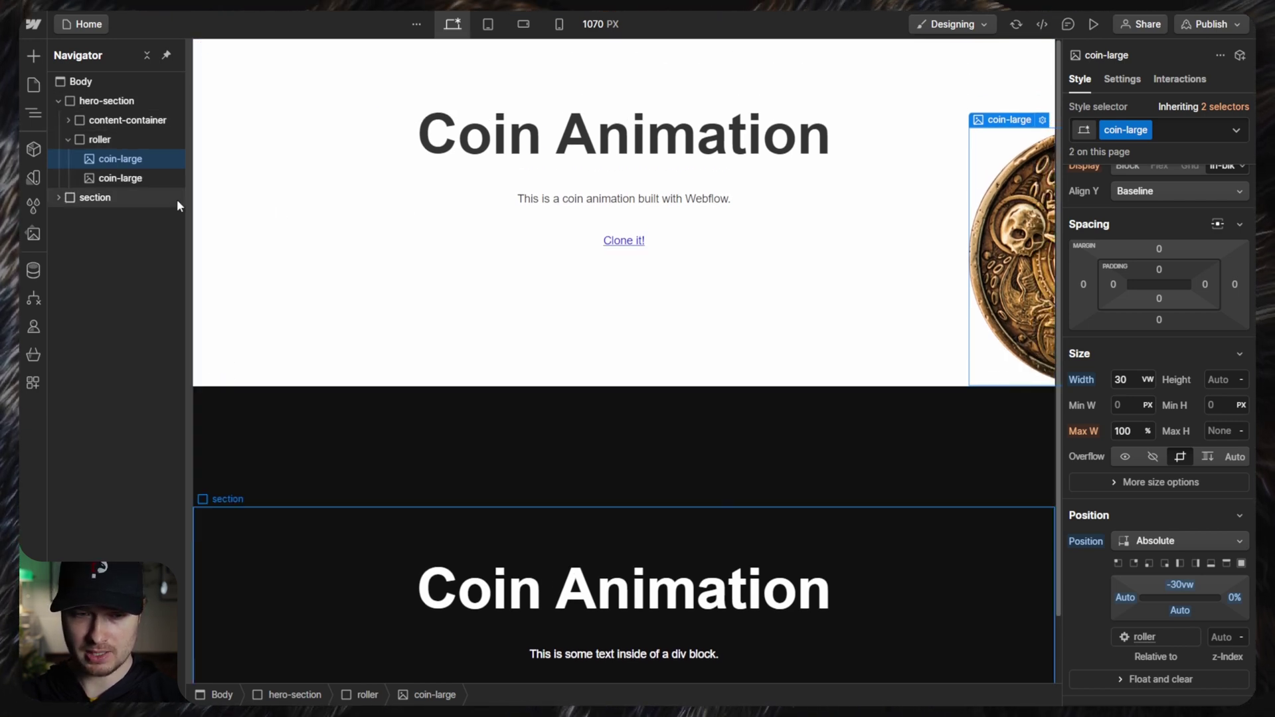
{"action": "left_click", "coordinate": [149, 181]}
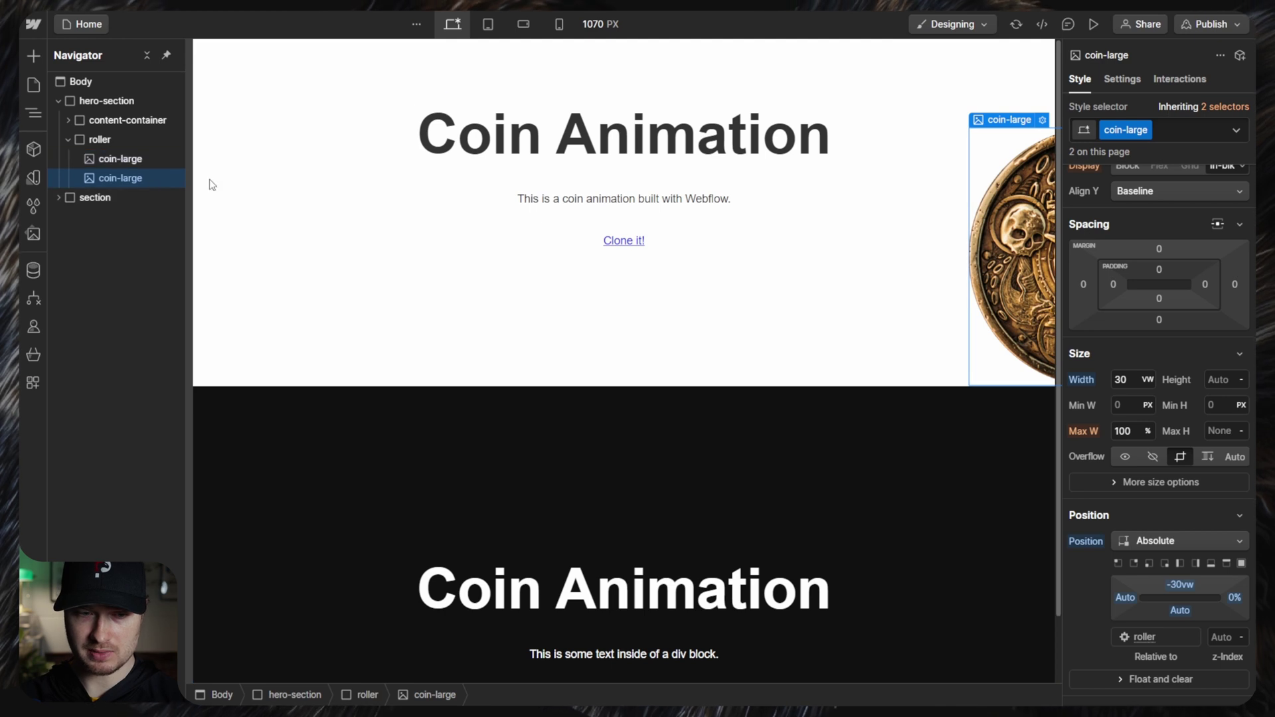
{"action": "left_click", "coordinate": [1146, 130]}
{"action": "left_click", "coordinate": [1148, 170]}
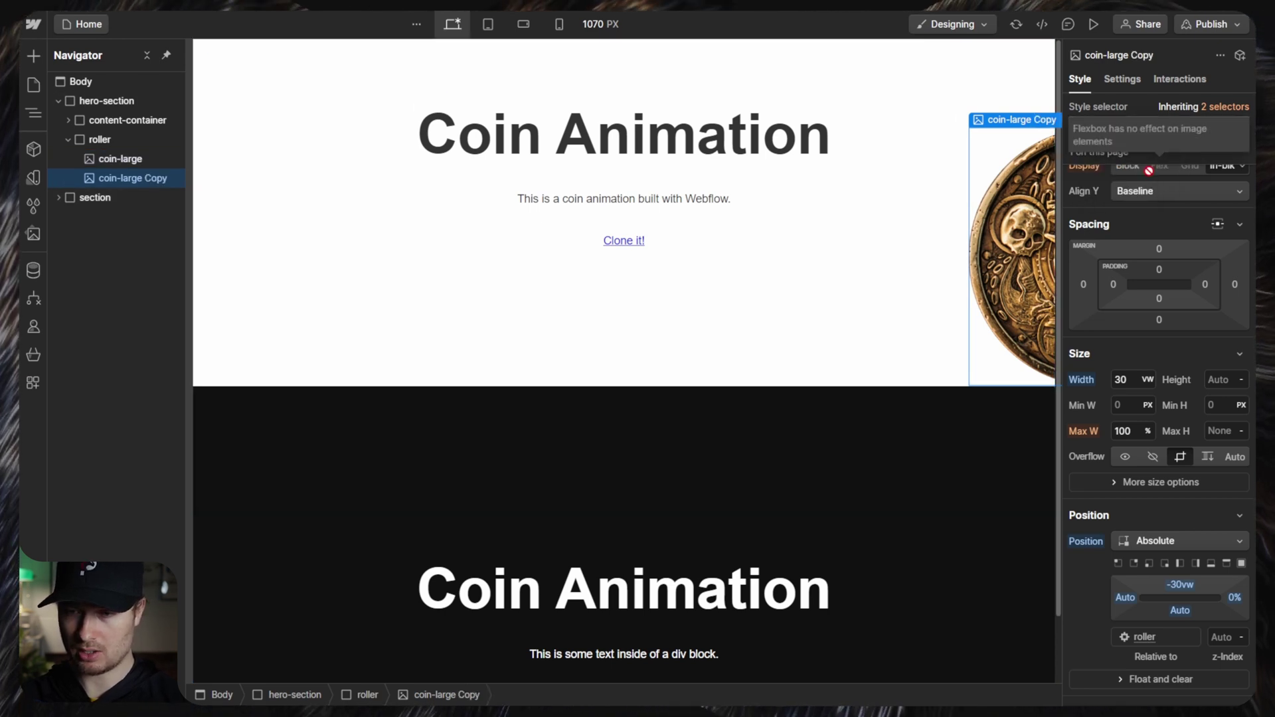
{"action": "key", "text": "Return"}
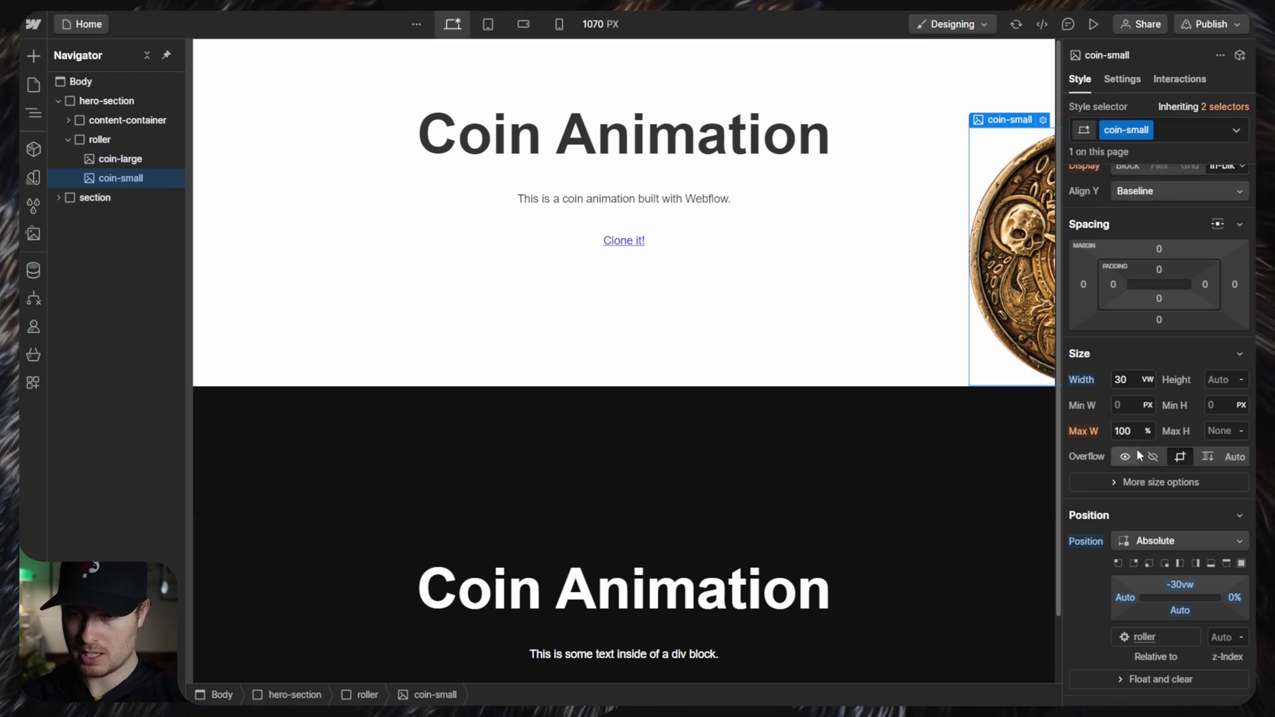
- Set coin-small to 4vw wide with a -4vw top and 24vw right offset
{"action": "left_click", "coordinate": [1122, 379]}
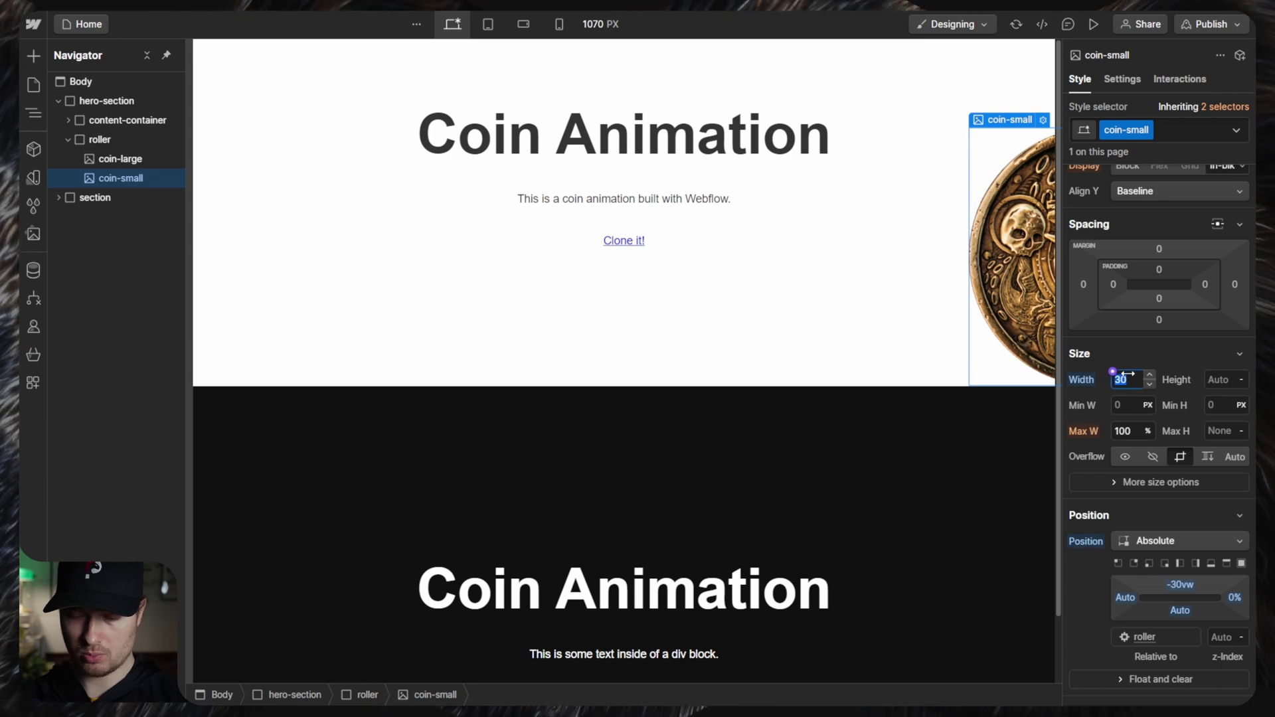
{"action": "type", "text": "4"}
{"action": "left_click", "coordinate": [1179, 584]}
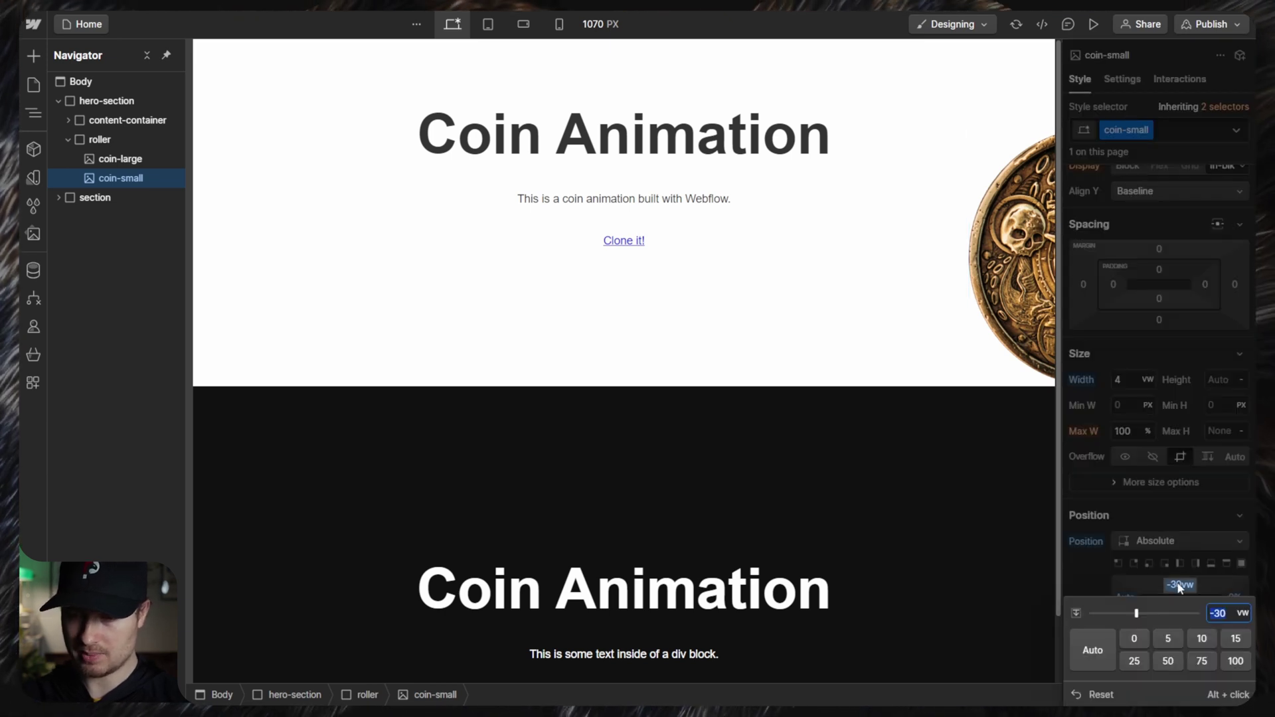
{"action": "key", "text": "Escape"}
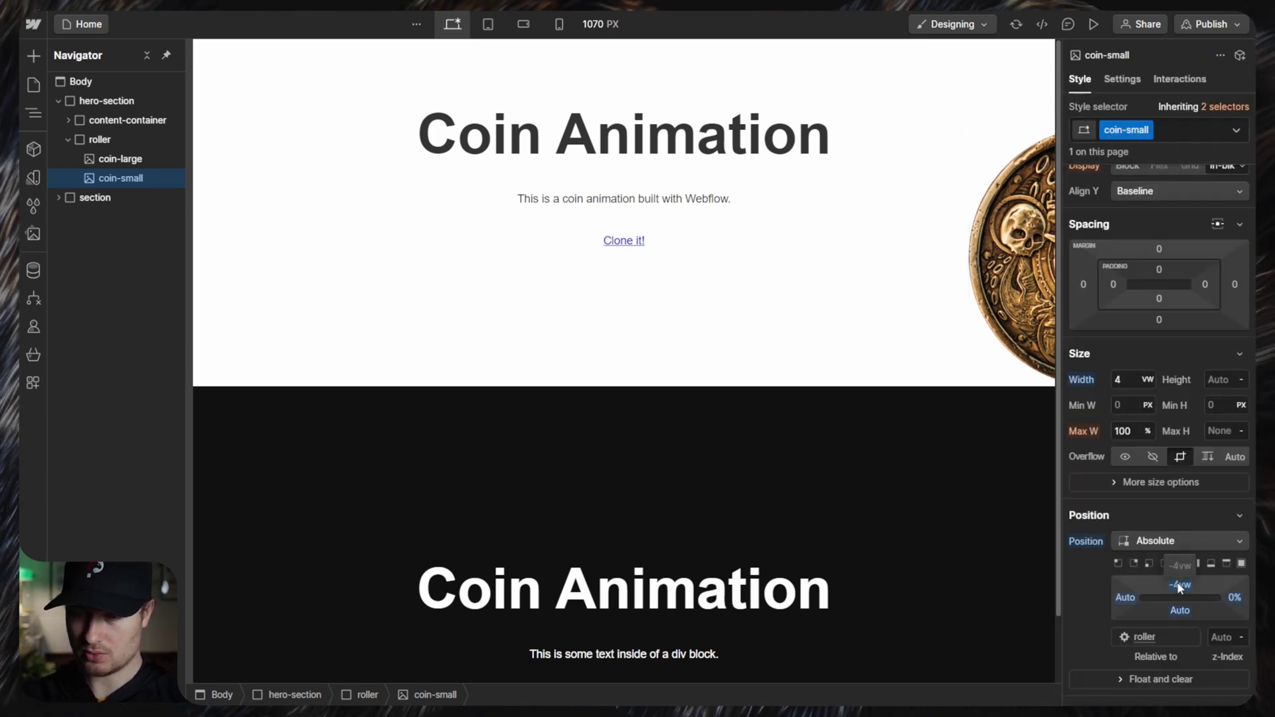
{"action": "left_click", "coordinate": [1235, 597]}
{"action": "type", "text": "24v"}
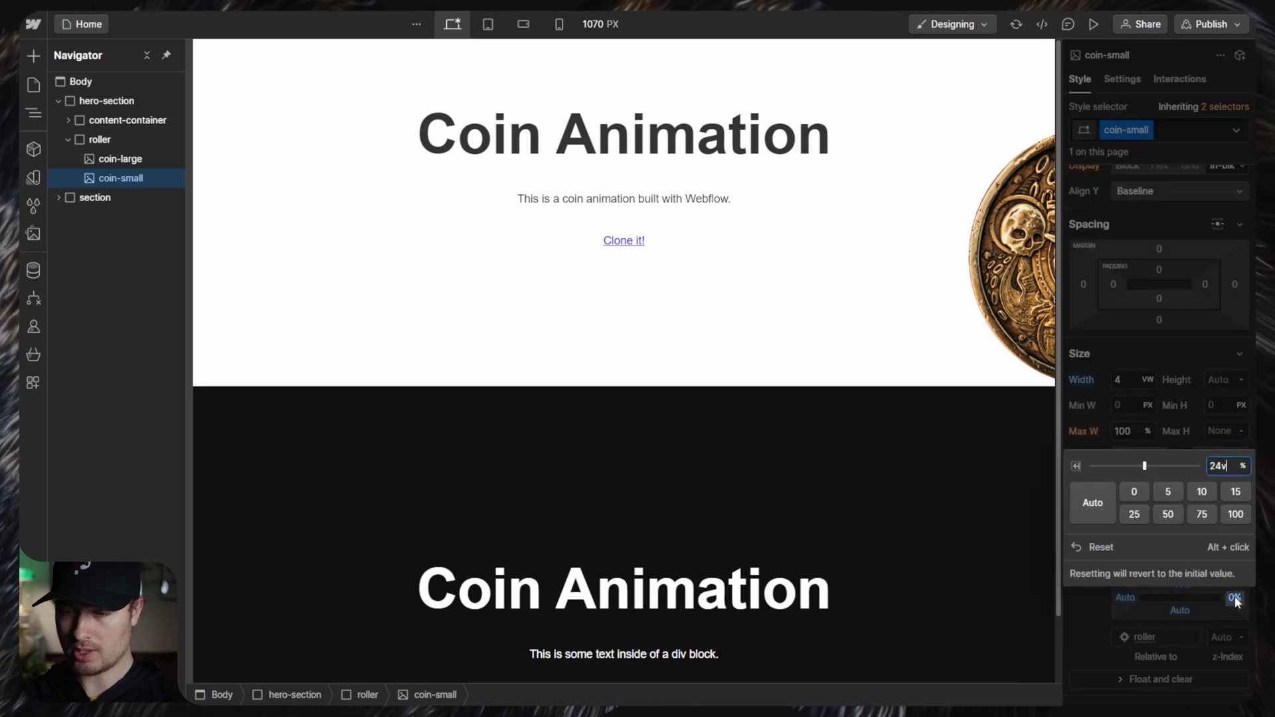
{"action": "type", "text": "w"}
{"action": "key", "text": "Return"}
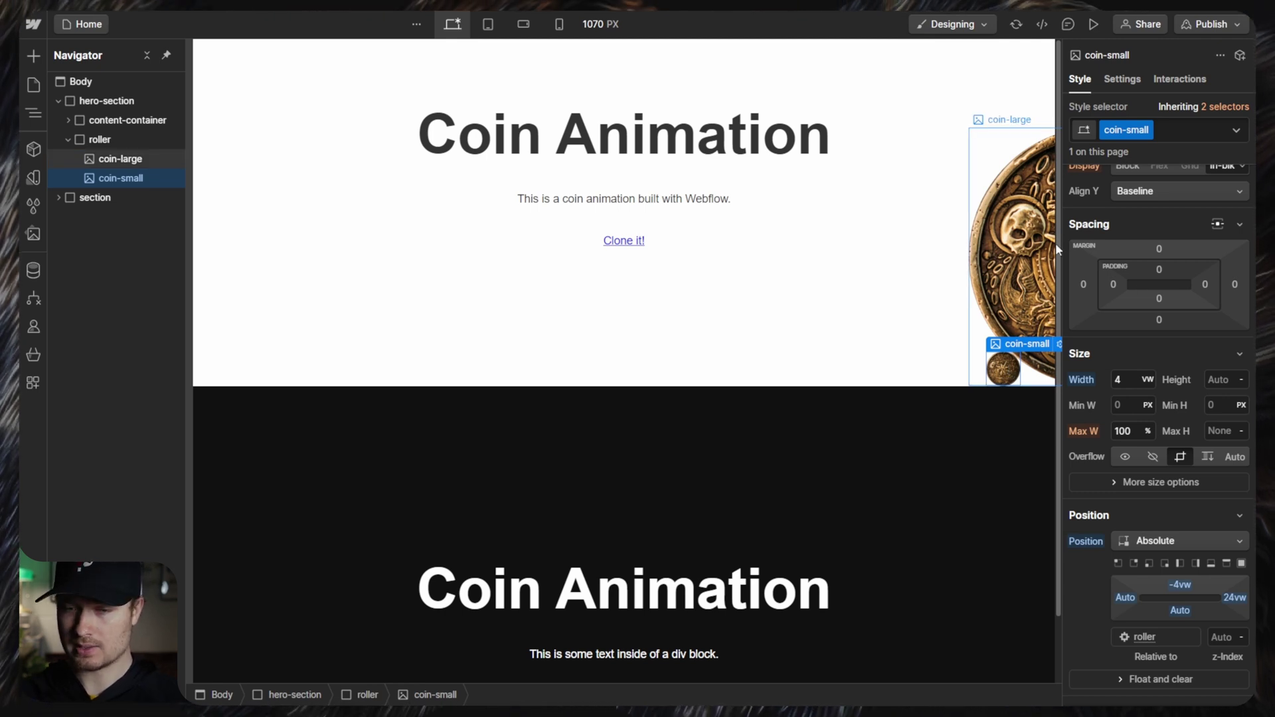
{"action": "left_click", "coordinate": [841, 408]}
- Add a Page load trigger to the roller that starts a new timed animation on page start
{"action": "left_click", "coordinate": [1169, 77]}
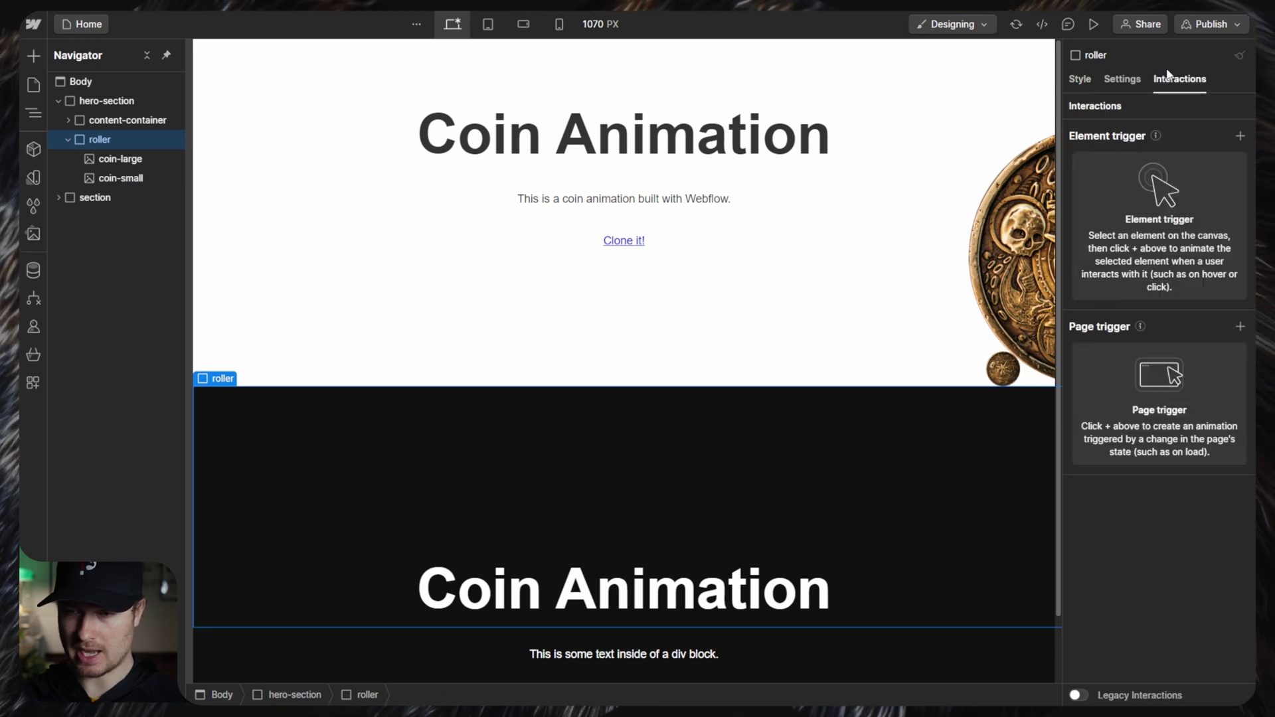
{"action": "left_click", "coordinate": [1239, 327]}
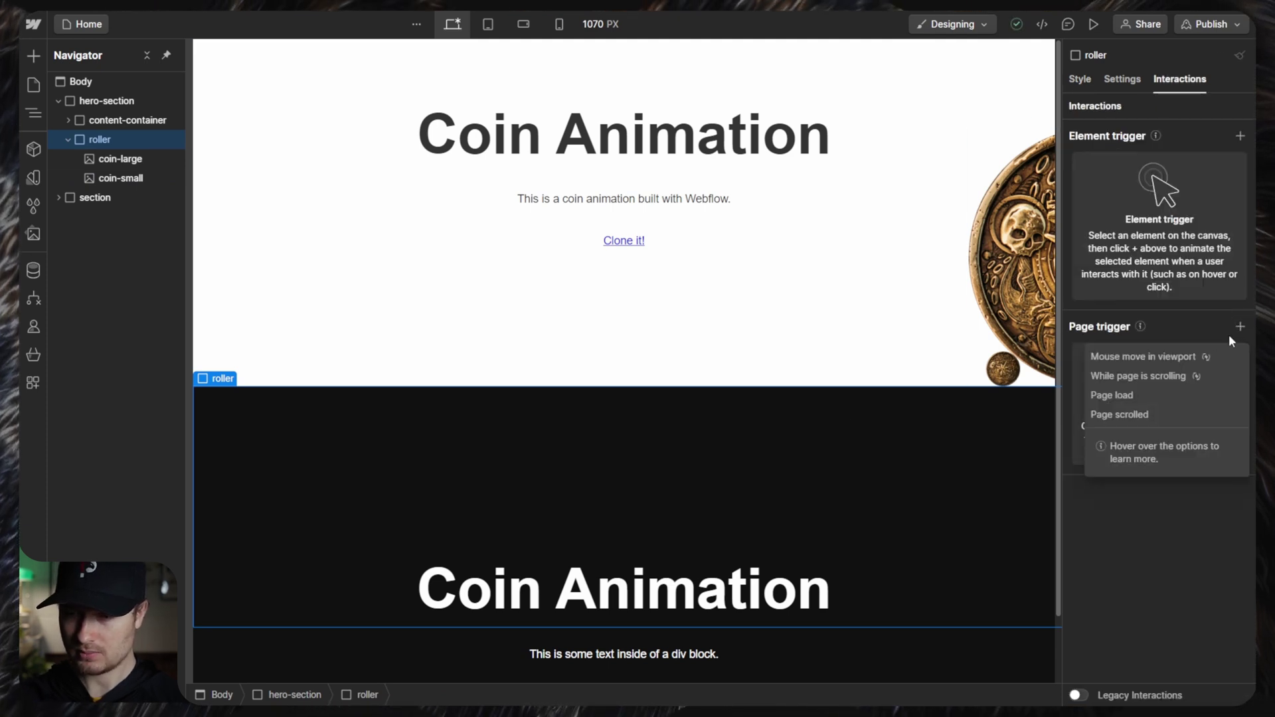
{"action": "left_click", "coordinate": [1167, 397]}
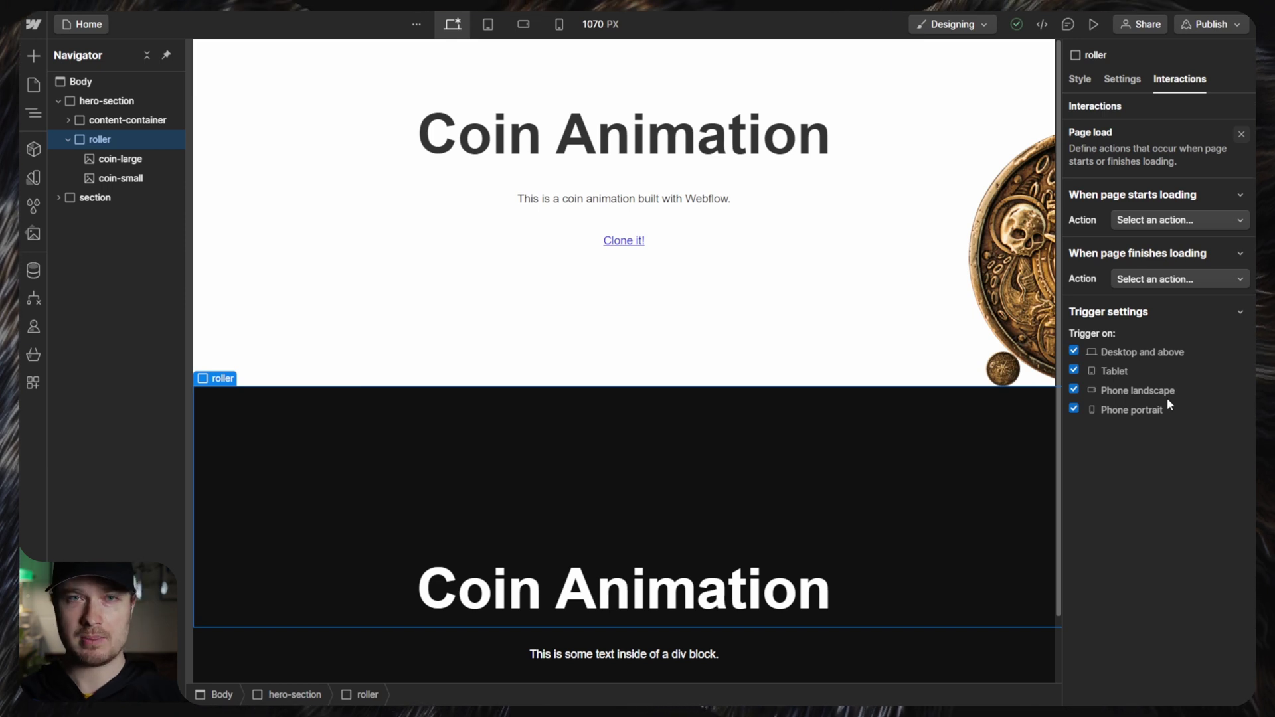
{"action": "left_click", "coordinate": [1141, 220]}
{"action": "left_click", "coordinate": [1203, 241]}
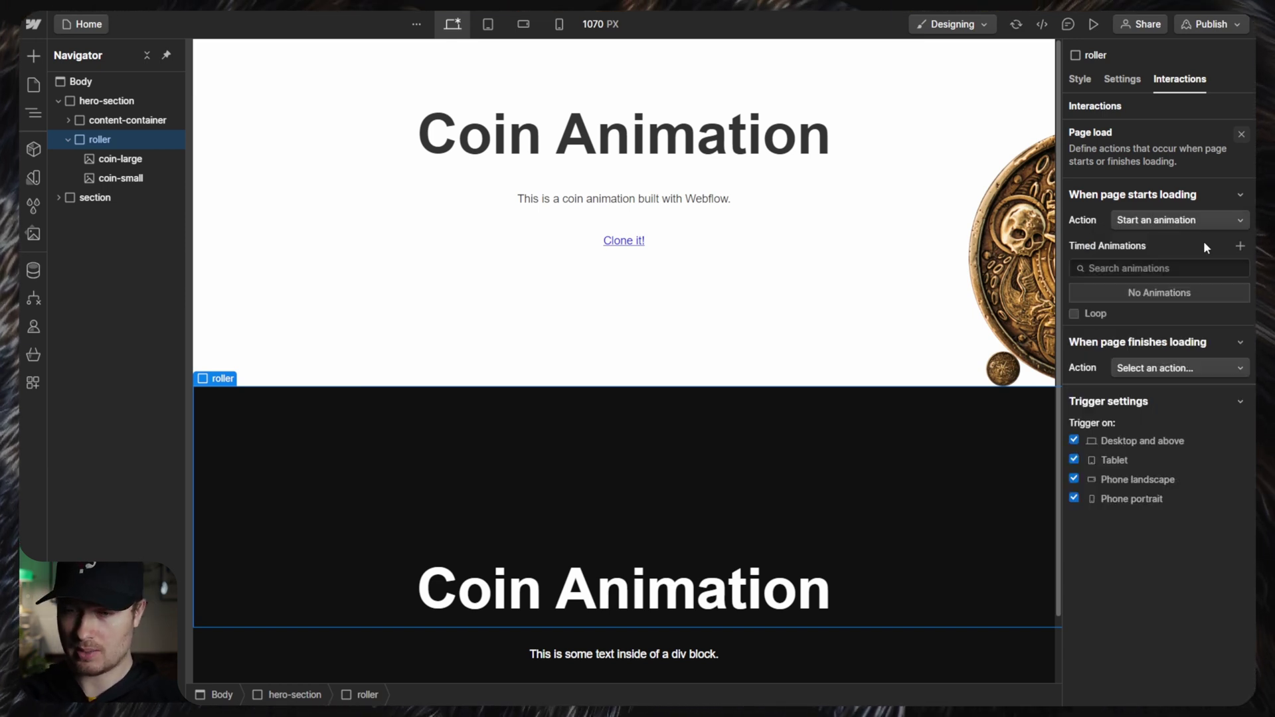
{"action": "left_click", "coordinate": [1239, 246]}
- Name the animation Roller Animation and add a -4 degree Z rotate as the initial state
{"action": "type", "text": "Rol"}
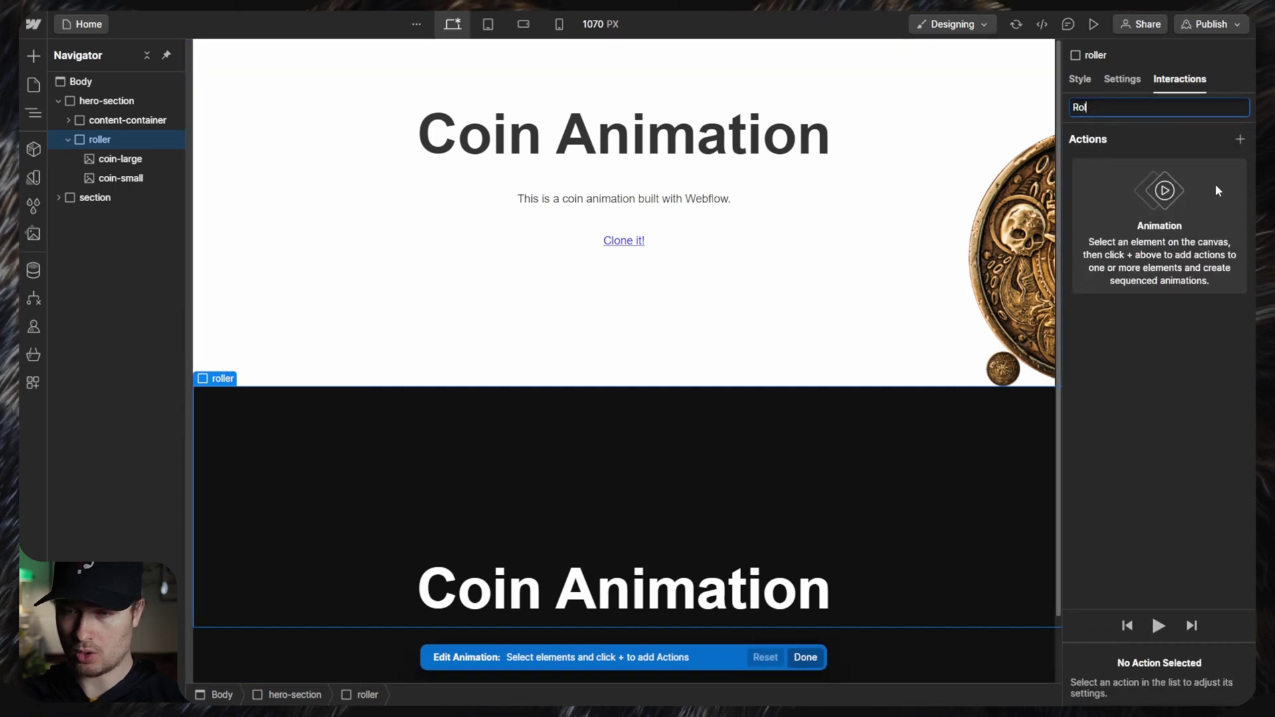
{"action": "type", "text": "ler Animation"}
{"action": "key", "text": "Return"}
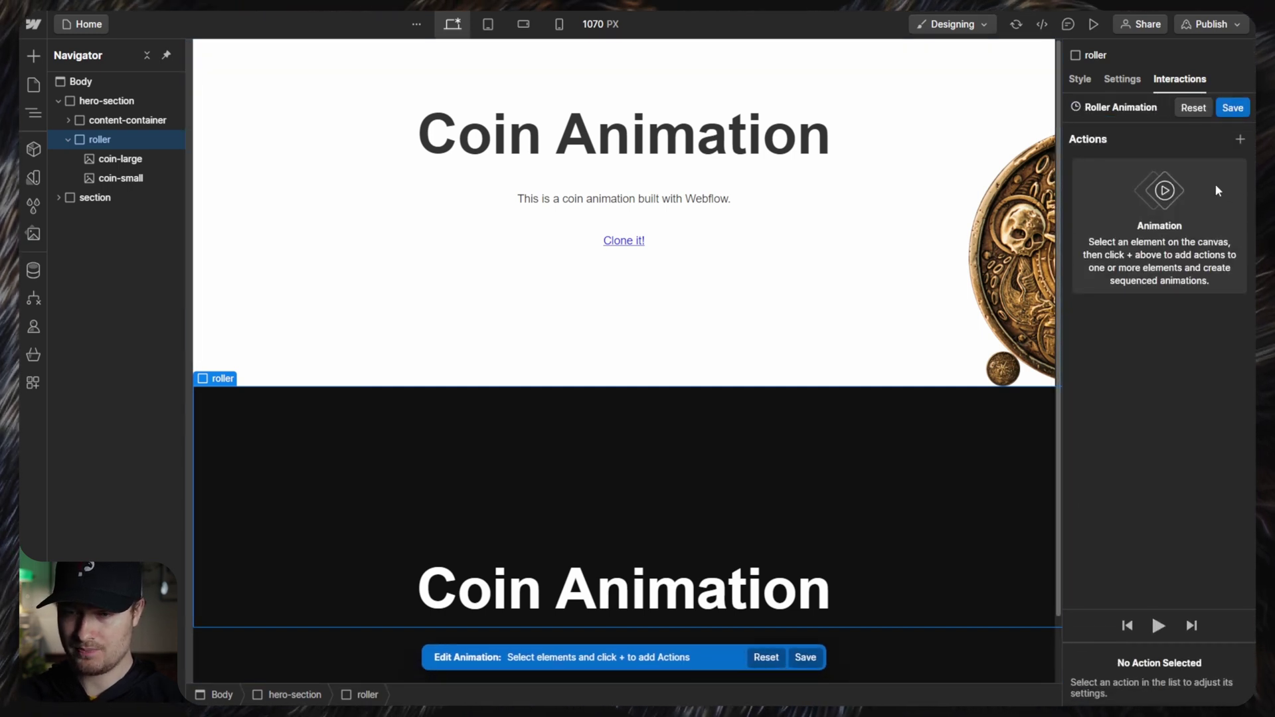
{"action": "left_click", "coordinate": [1239, 140]}
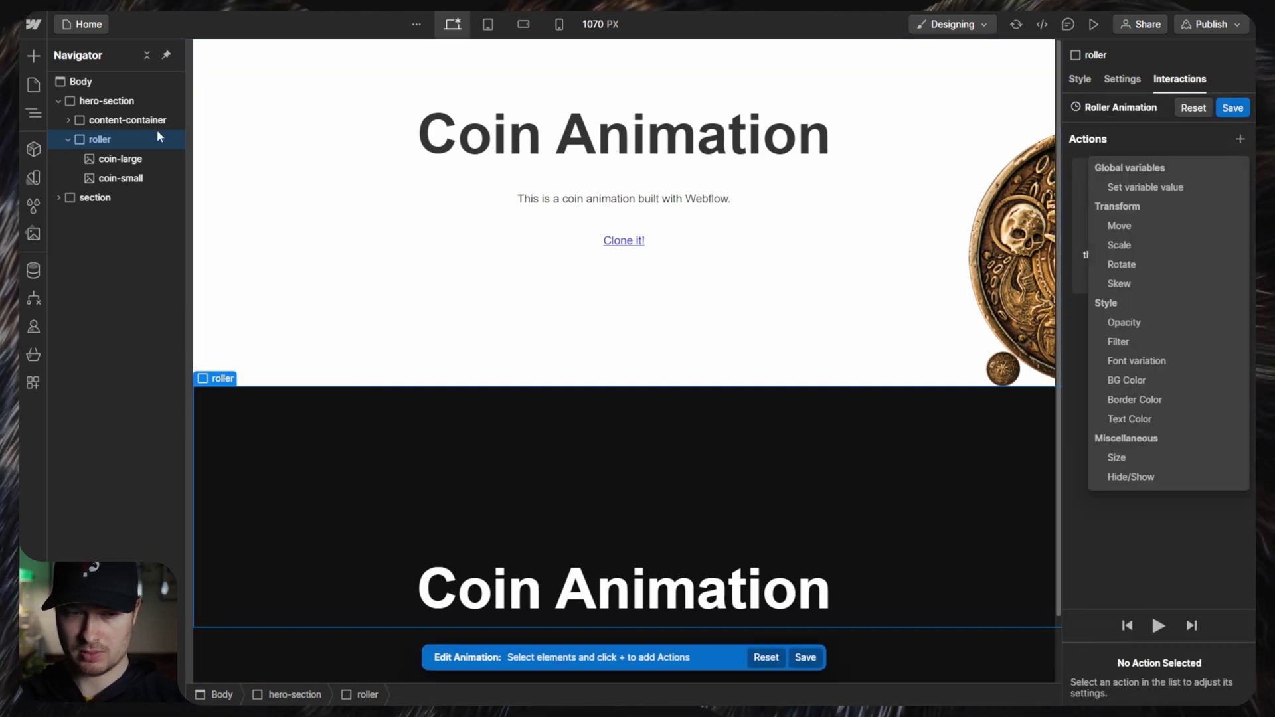
{"action": "left_click", "coordinate": [1103, 262]}
{"action": "left_click", "coordinate": [1221, 691]}
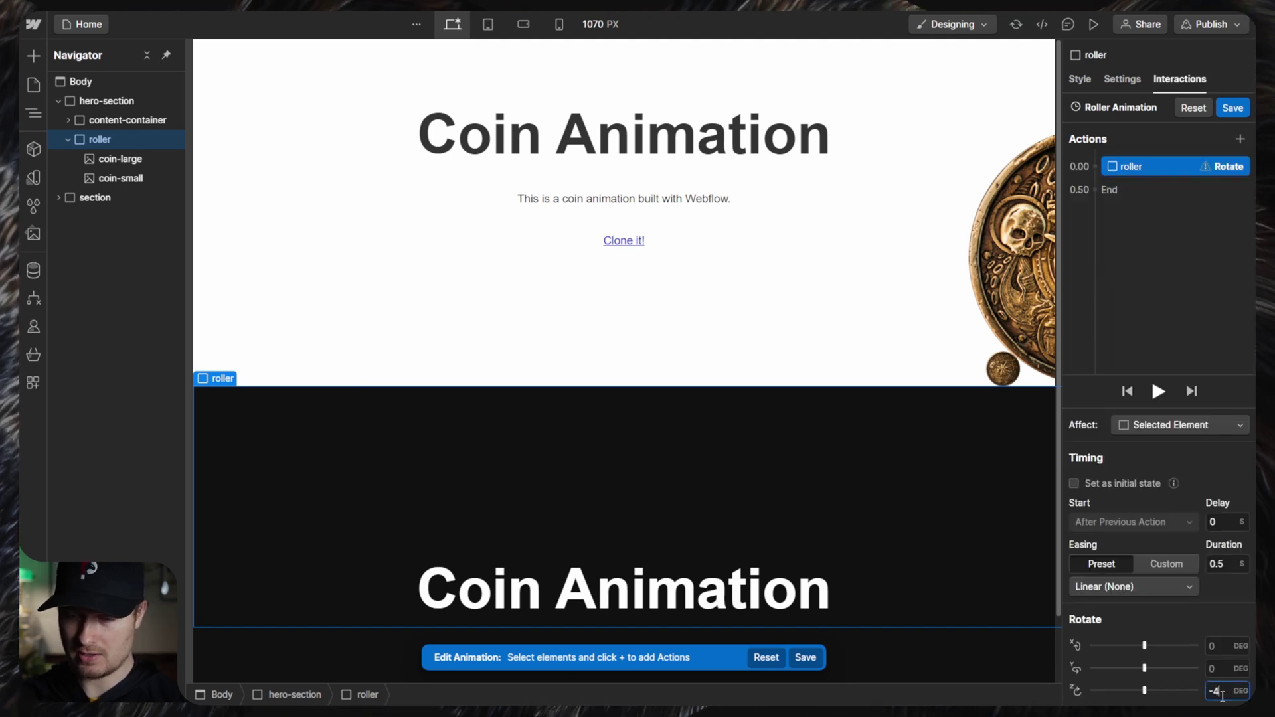
{"action": "type", "text": "-4"}
{"action": "key", "text": "Return"}
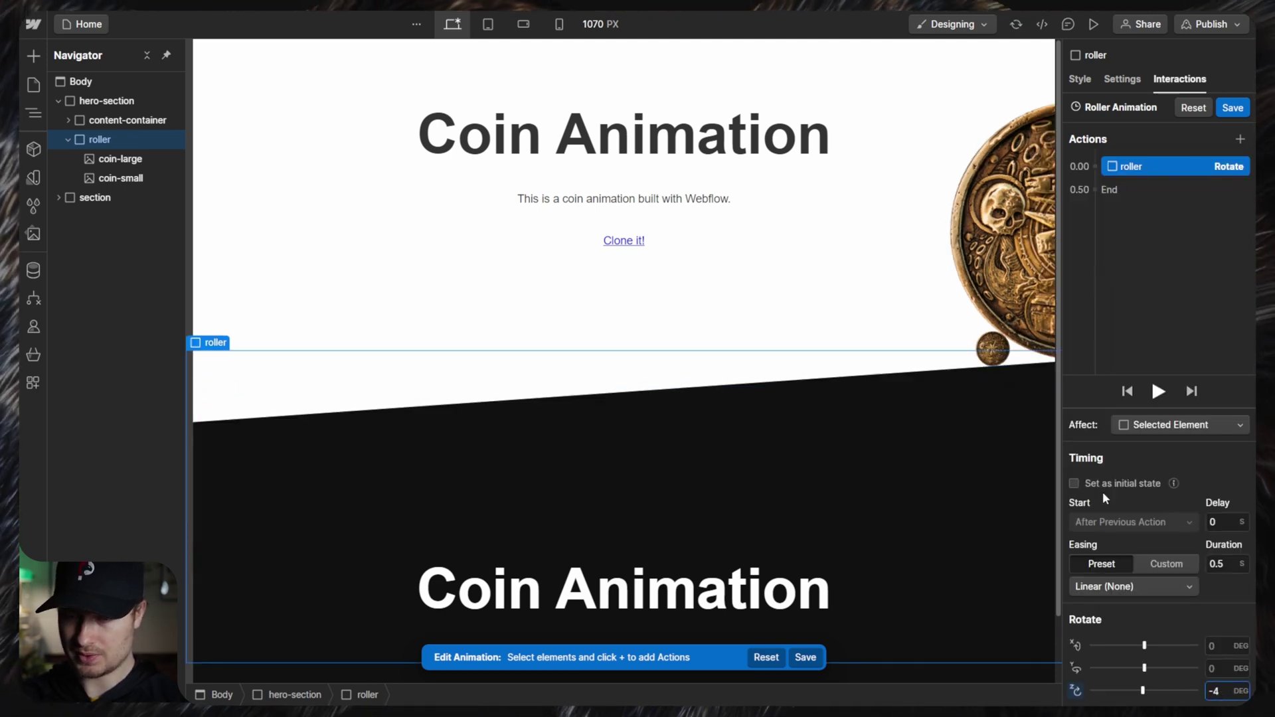
{"action": "left_click", "coordinate": [1101, 485]}
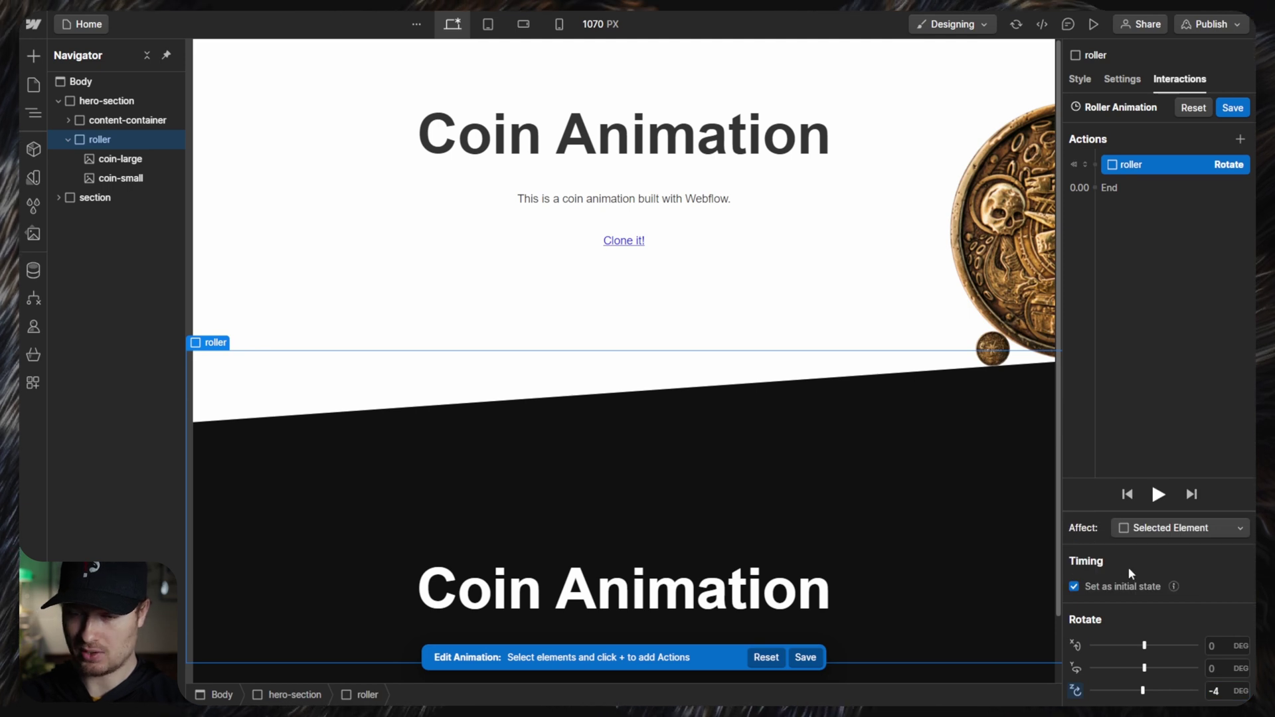
- Duplicate the rotate action, setting it to 4 degrees over 5 s with Ease In Out
{"action": "right_click", "coordinate": [1159, 161]}
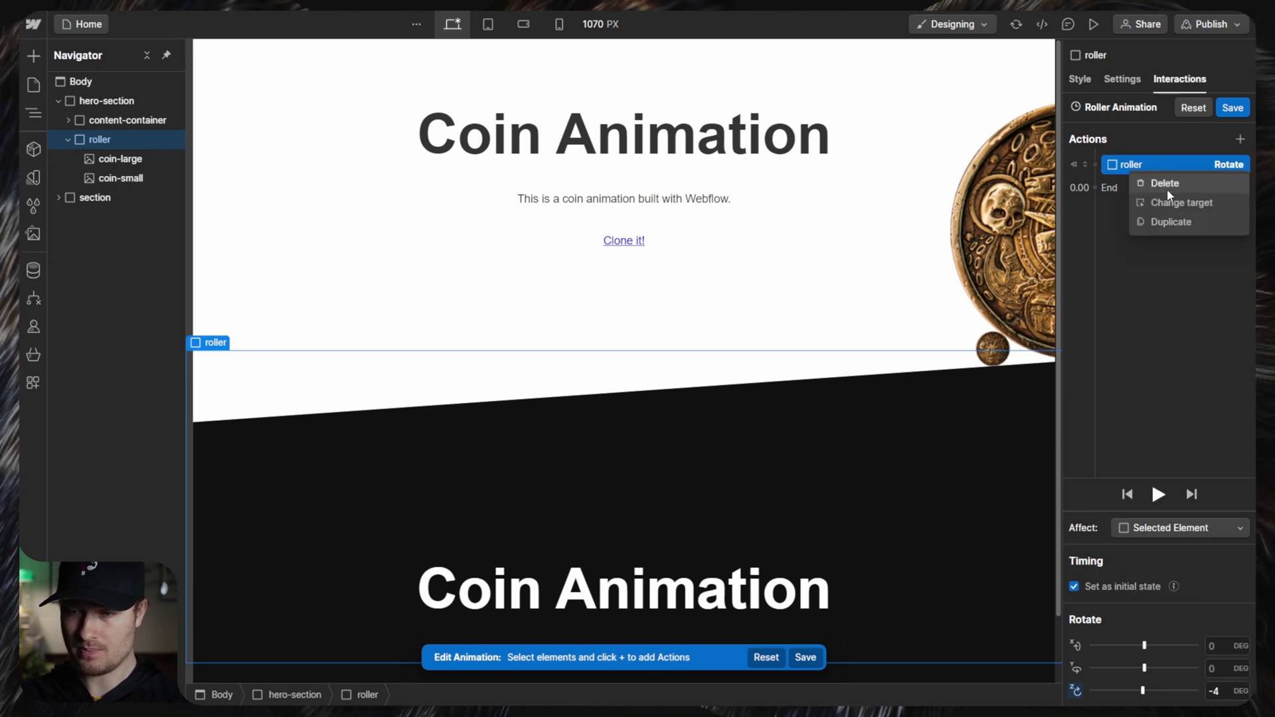
{"action": "left_click", "coordinate": [1171, 221]}
{"action": "left_click", "coordinate": [1227, 691]}
{"action": "type", "text": "4"}
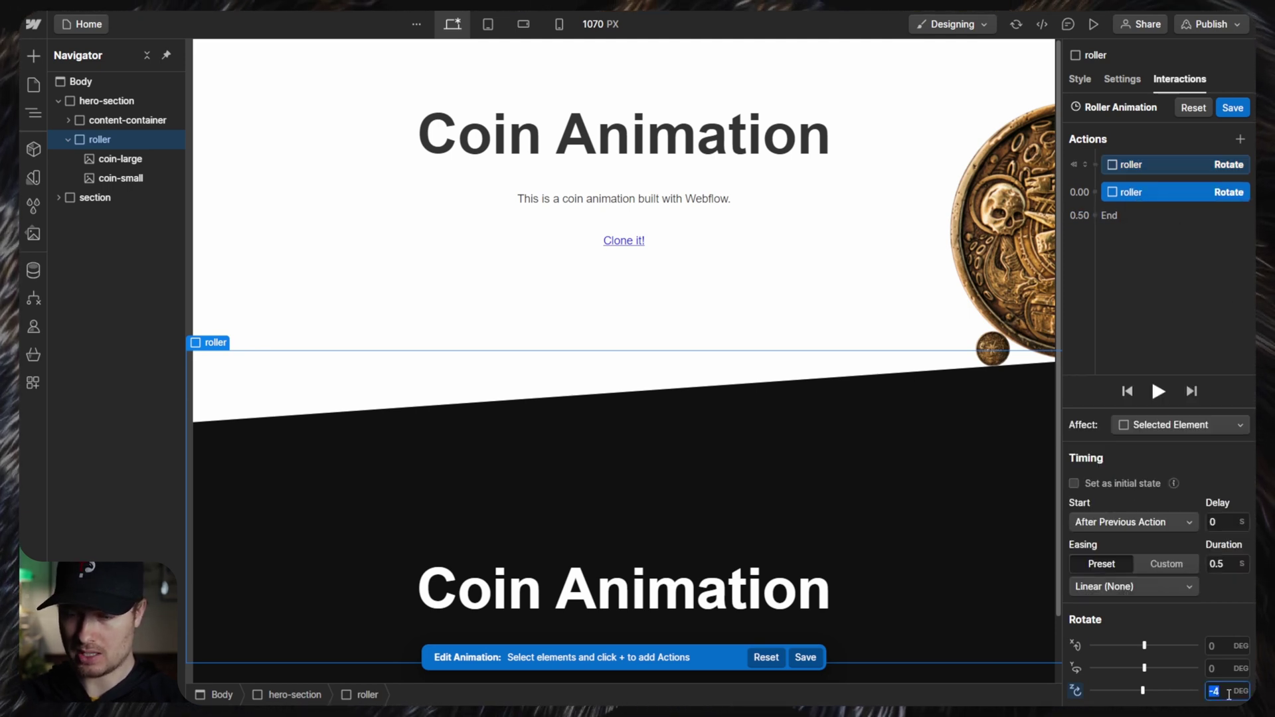
{"action": "left_click", "coordinate": [1225, 569]}
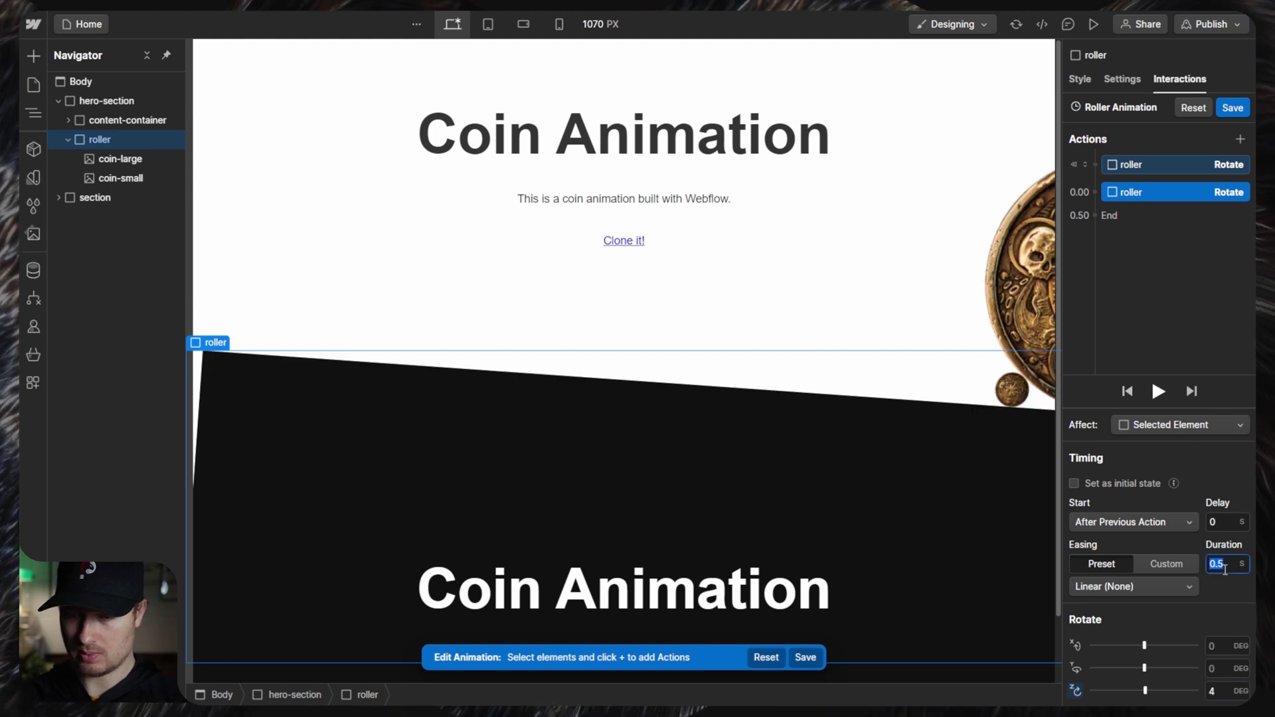
{"action": "type", "text": "5"}
{"action": "left_click", "coordinate": [1144, 586]}
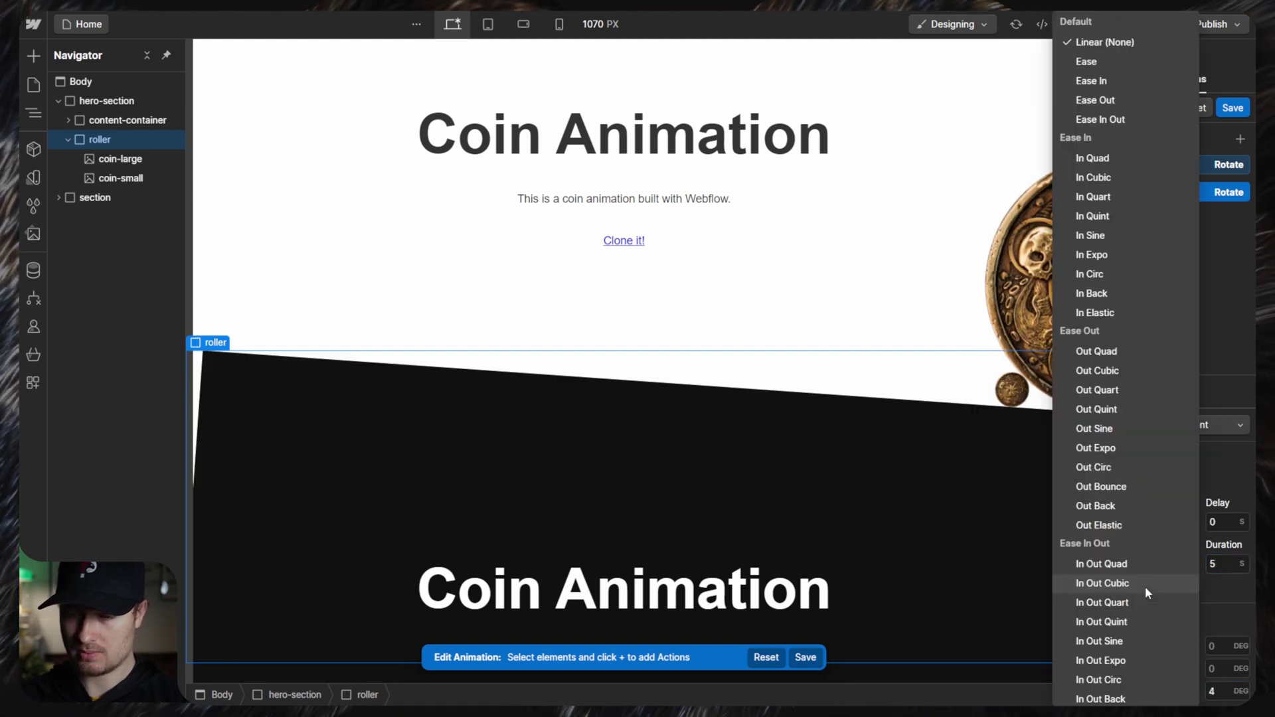
{"action": "left_click", "coordinate": [1114, 121]}
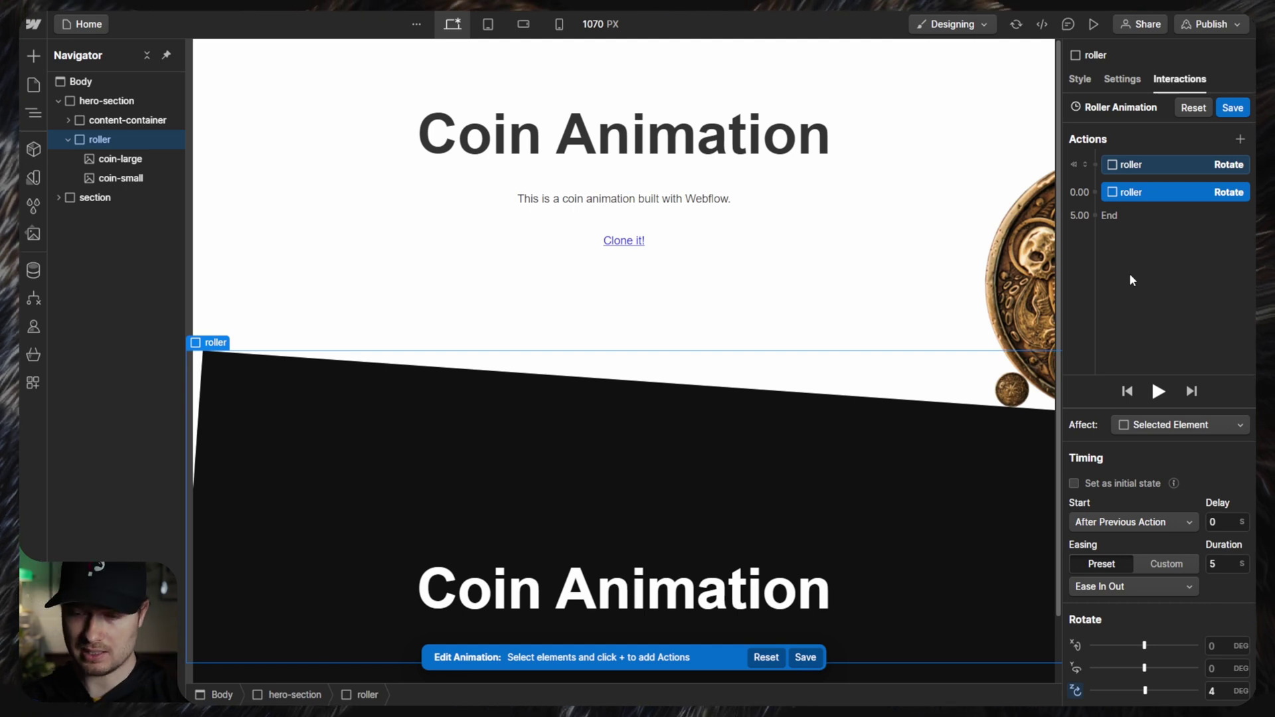
- Duplicate that rotate step again and set its Z rotation to -4 degrees
{"action": "right_click", "coordinate": [1142, 194]}
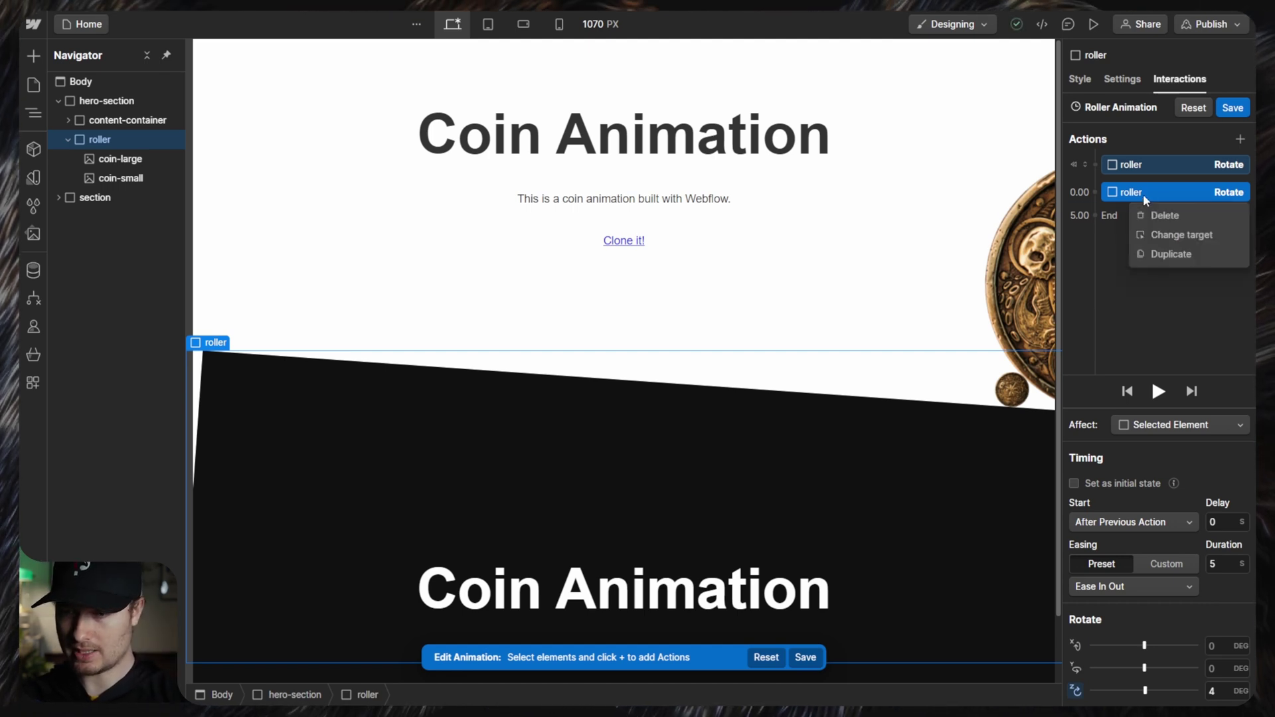
{"action": "left_click", "coordinate": [1158, 256]}
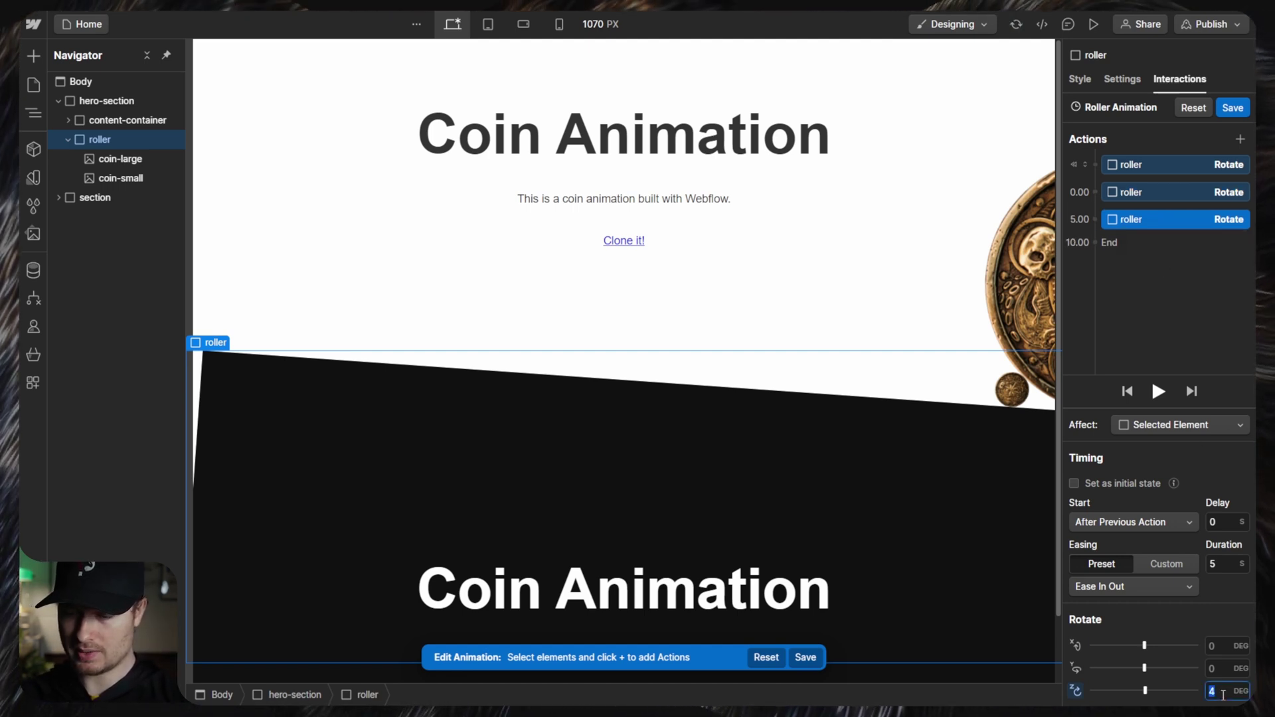
{"action": "type", "text": "-4"}
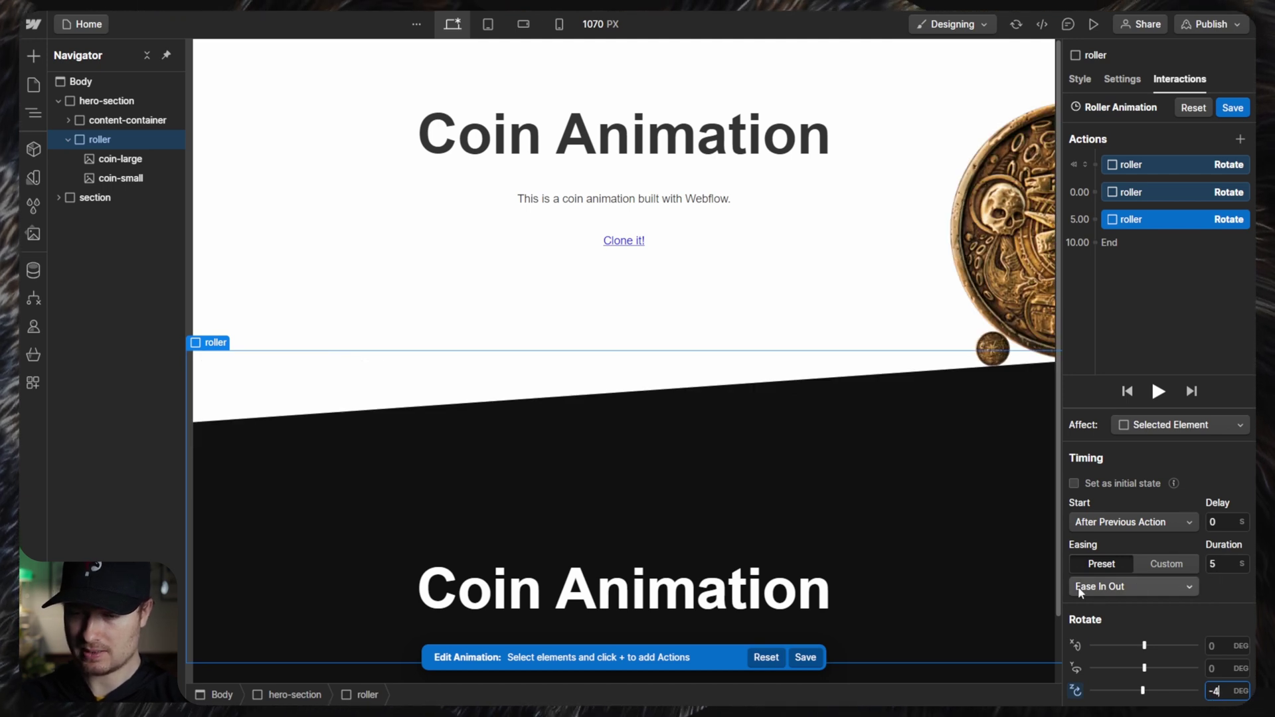
- Save the Roller Animation and set it to loop
{"action": "left_click", "coordinate": [1229, 108]}
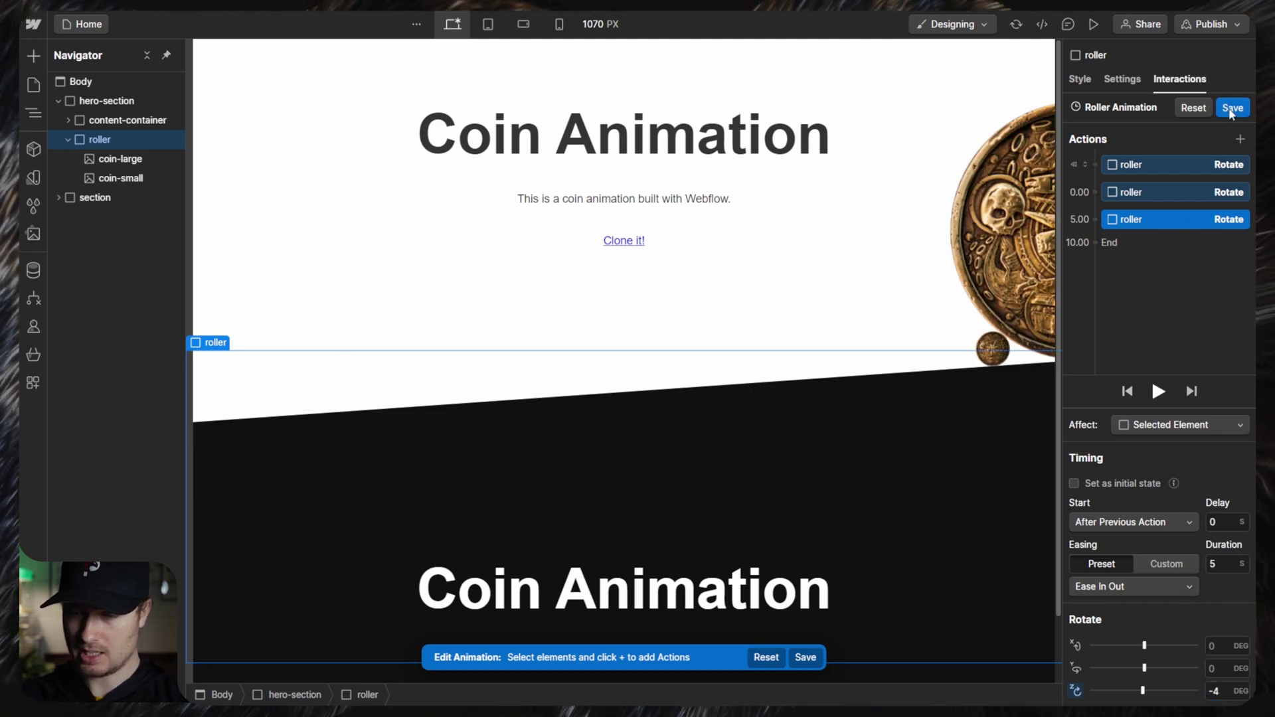
{"action": "left_click", "coordinate": [1093, 320]}
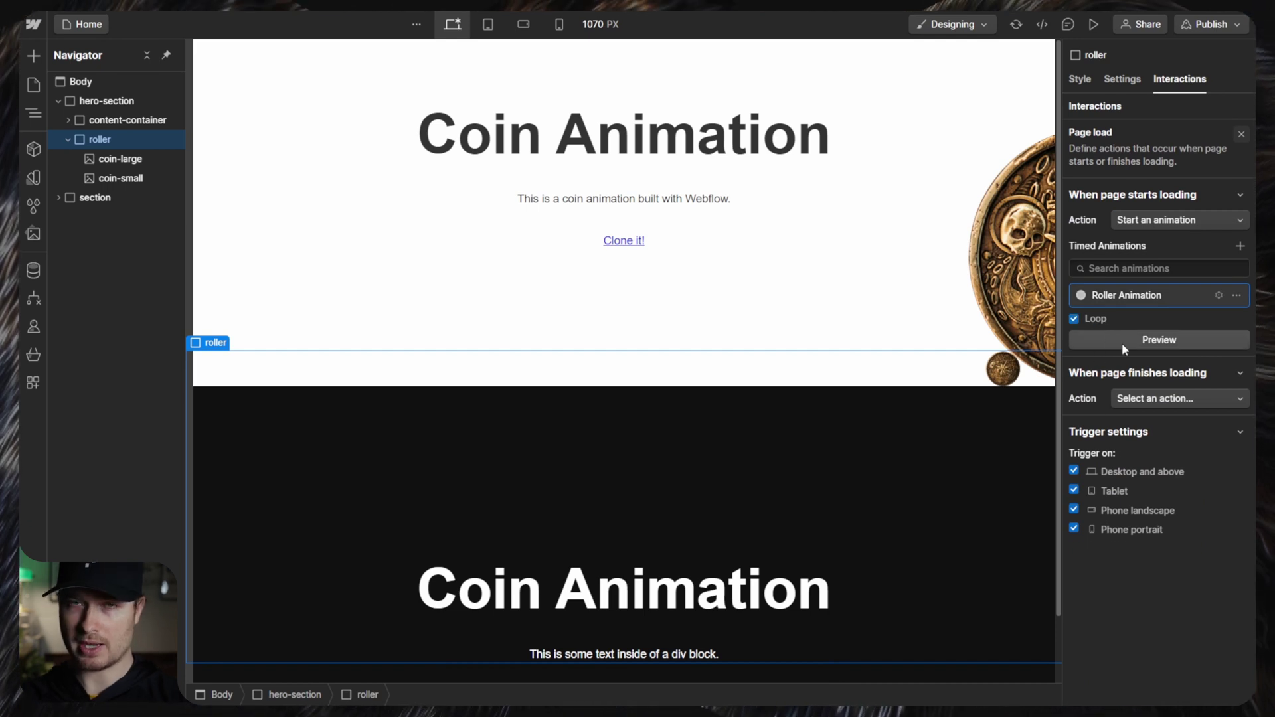
{"action": "left_click", "coordinate": [1164, 85]}
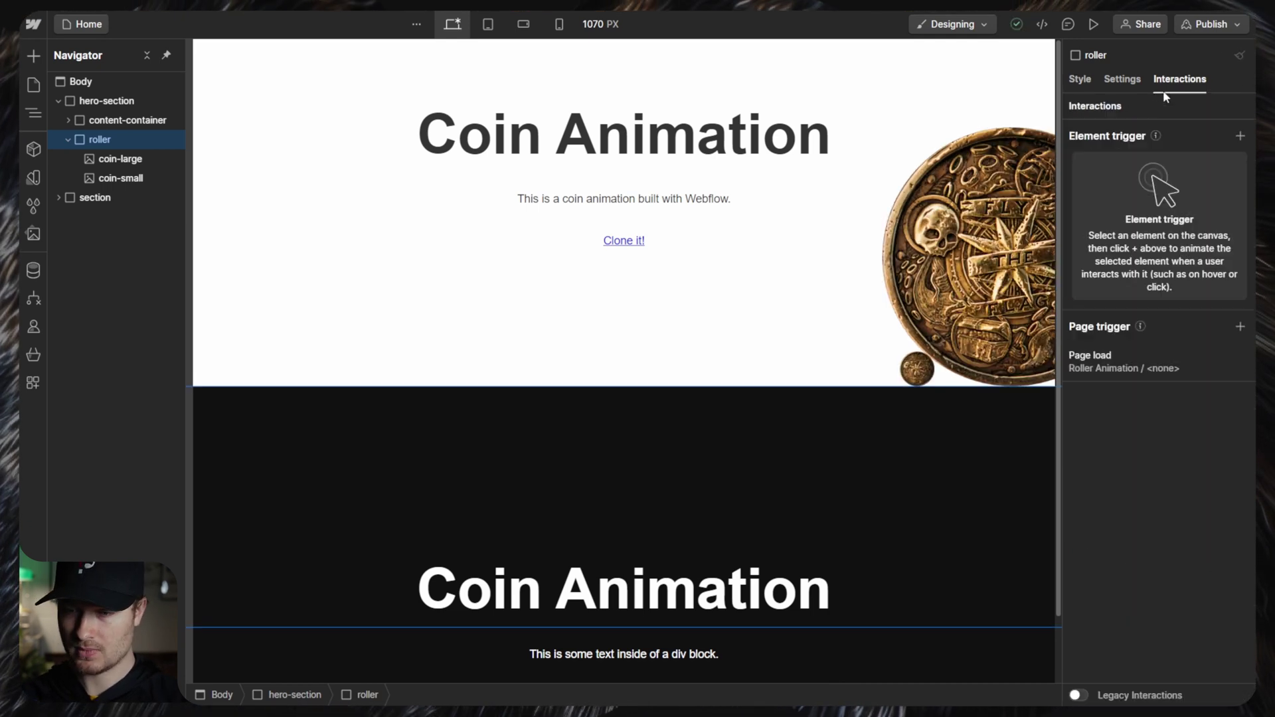
- Add another Page load trigger starting a new timed animation named Coin Animation
{"action": "left_click", "coordinate": [1238, 326]}
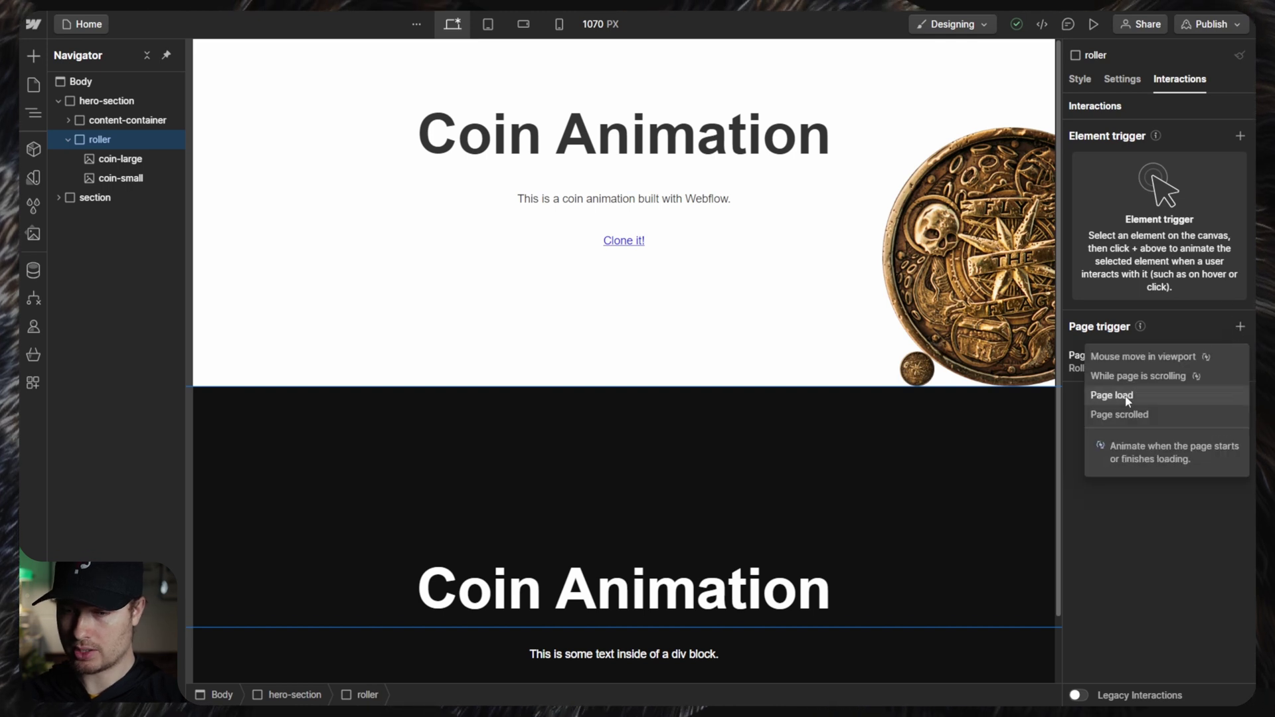
{"action": "left_click", "coordinate": [1127, 395]}
{"action": "left_click", "coordinate": [1175, 220]}
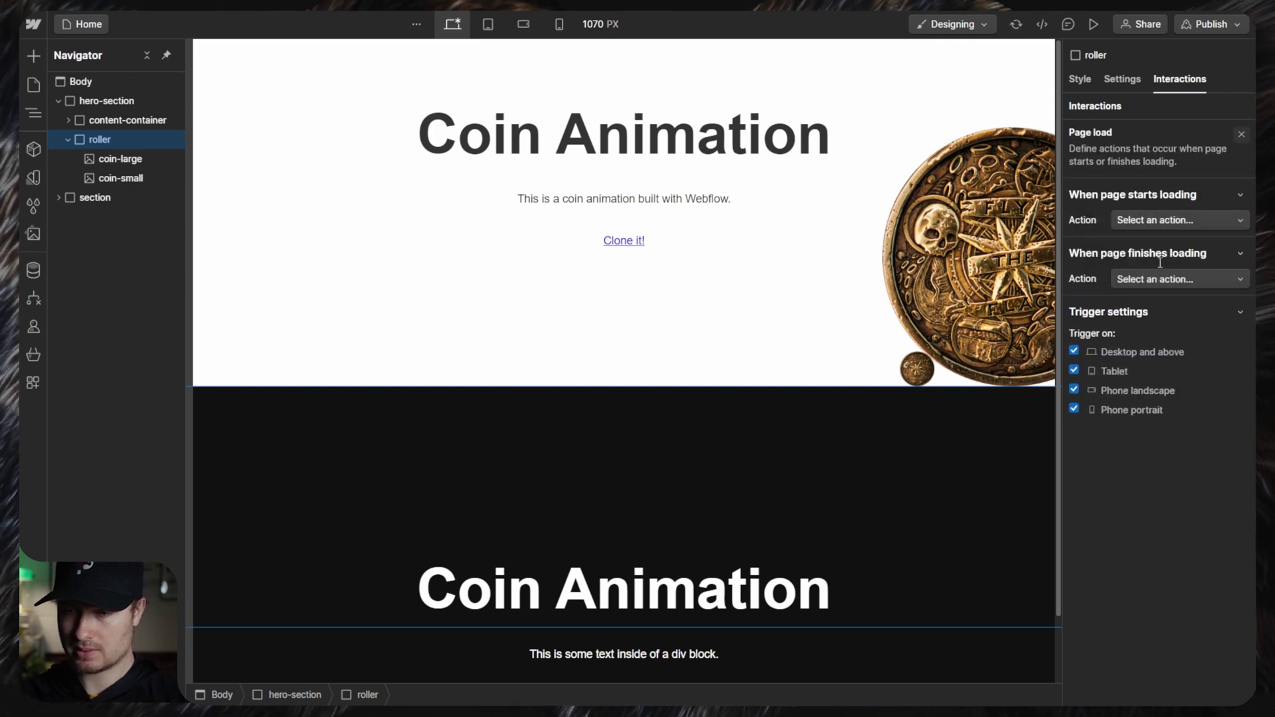
{"action": "left_click", "coordinate": [1244, 251]}
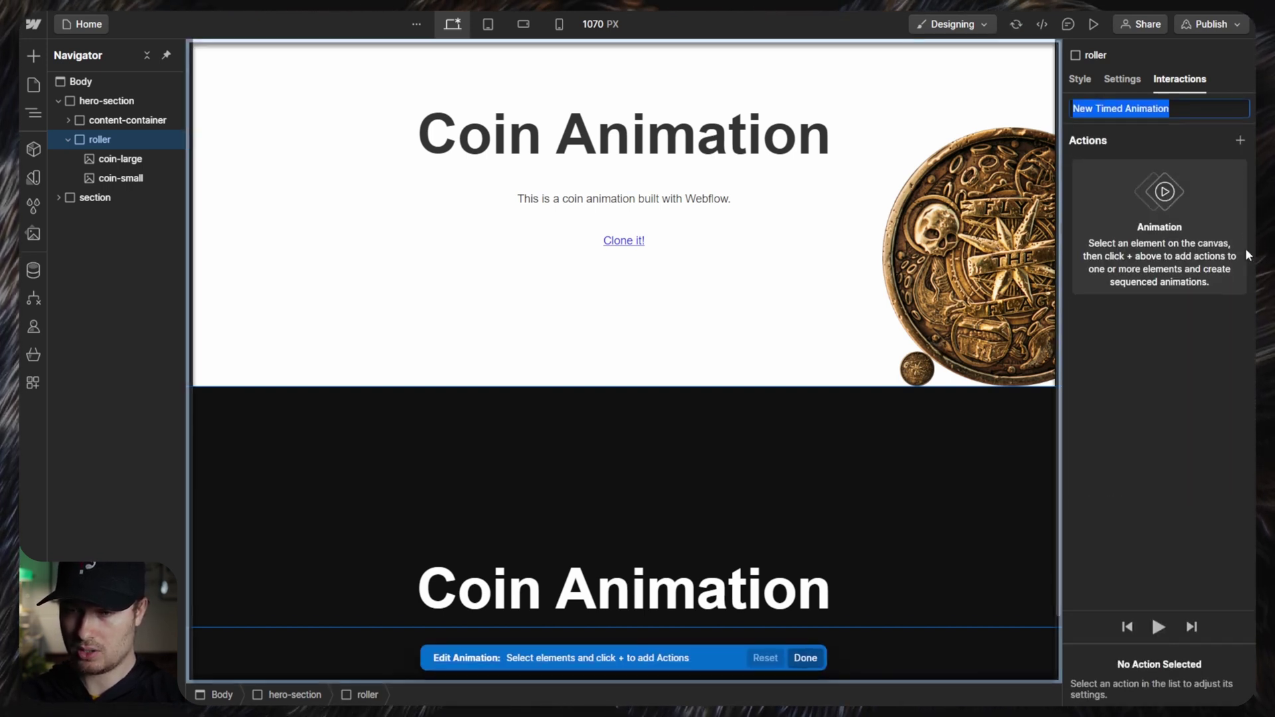
{"action": "type", "text": "Coin Animation"}
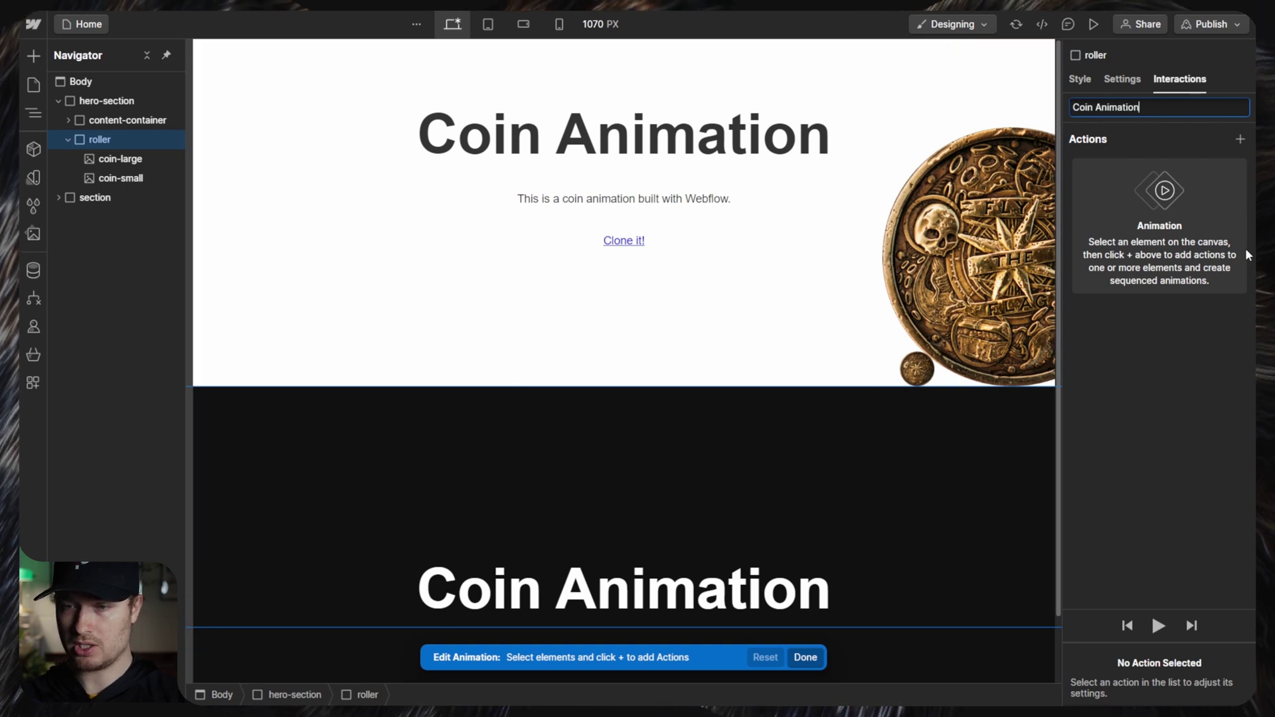
{"action": "key", "text": "Return"}
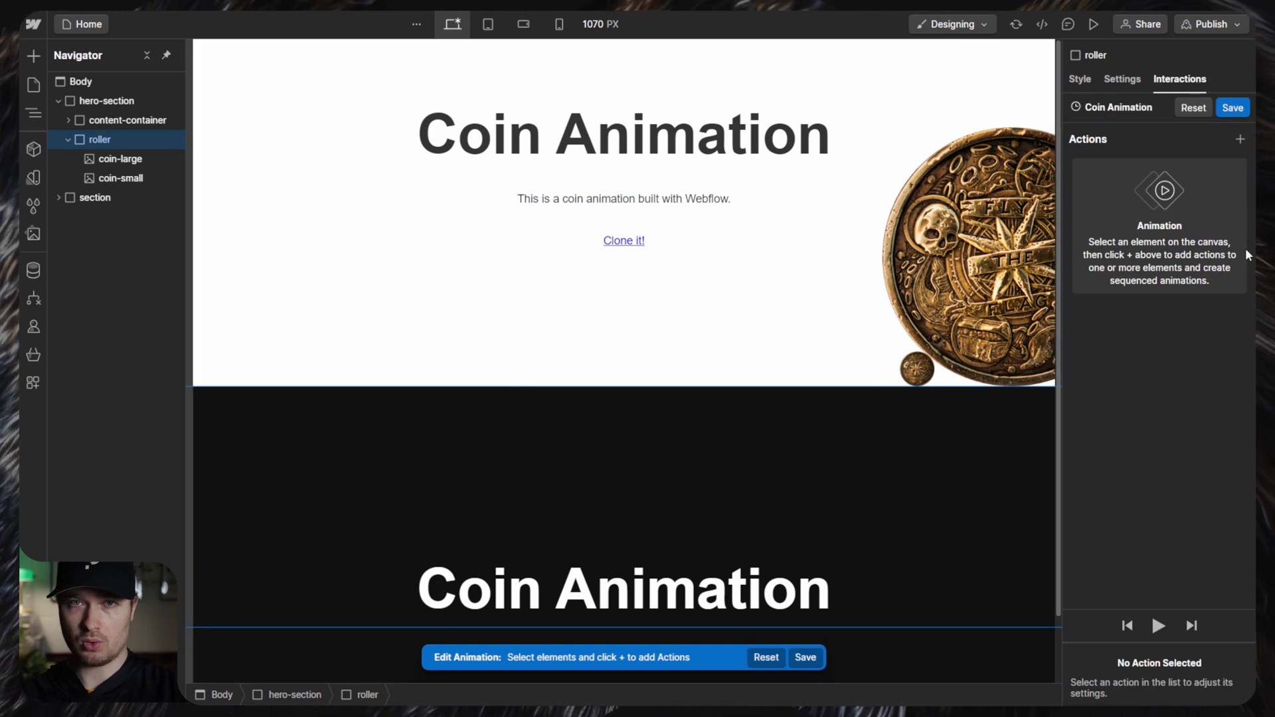
{"action": "left_click", "coordinate": [953, 206]}
- Add a Move action shifting coin-large to X -12vw over 5 s with Ease In Out
{"action": "left_click", "coordinate": [1239, 140]}
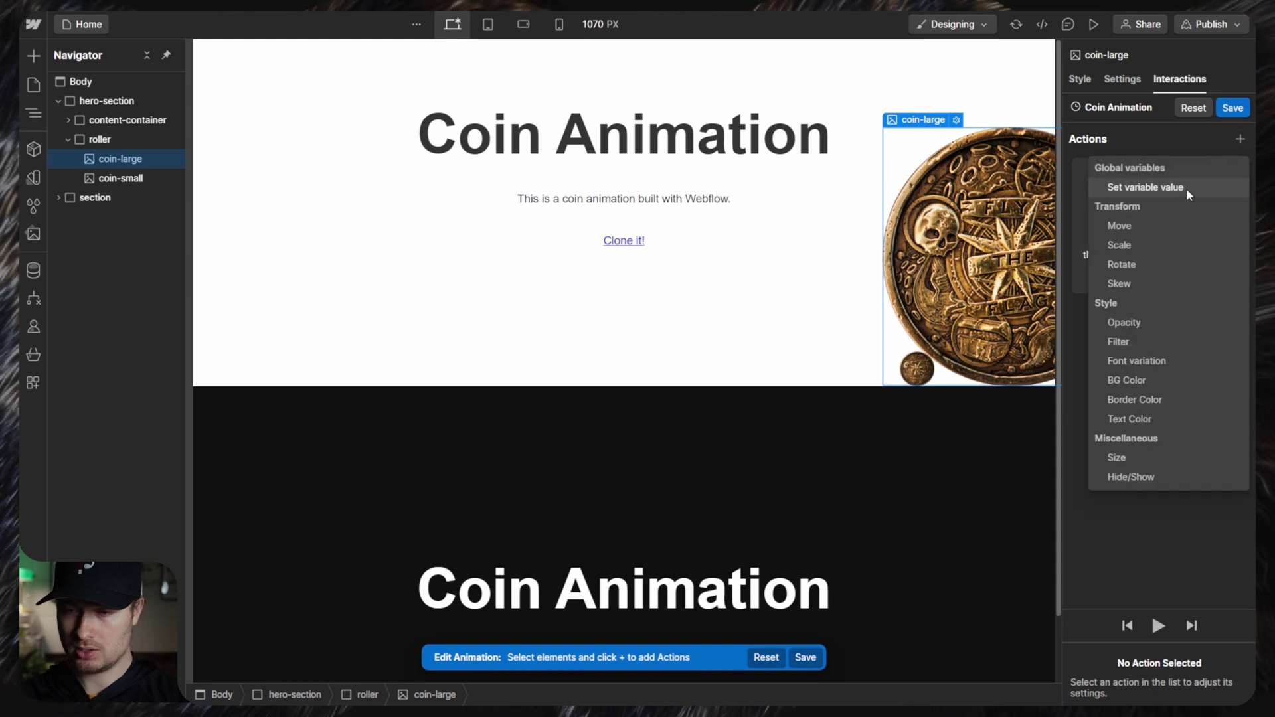
{"action": "left_click", "coordinate": [1152, 235]}
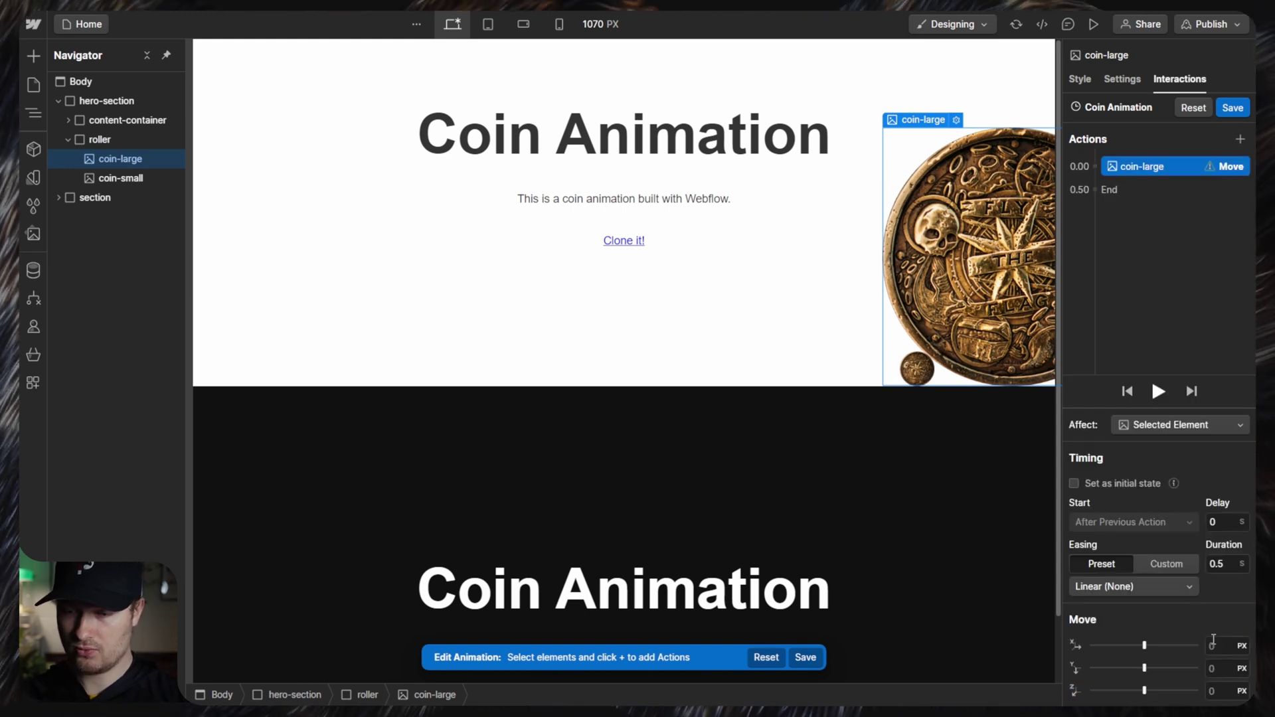
{"action": "left_click", "coordinate": [1215, 642]}
{"action": "key", "text": "Return"}
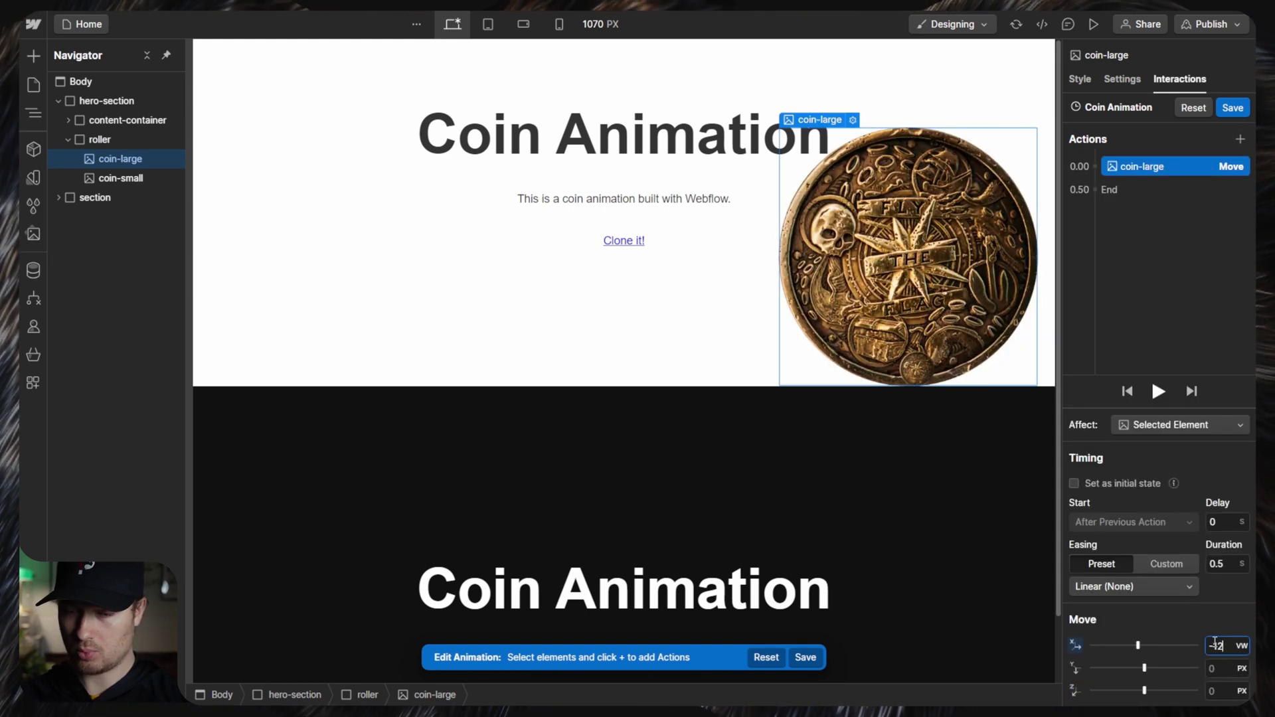
{"action": "left_click", "coordinate": [1220, 564]}
{"action": "type", "text": "5"}
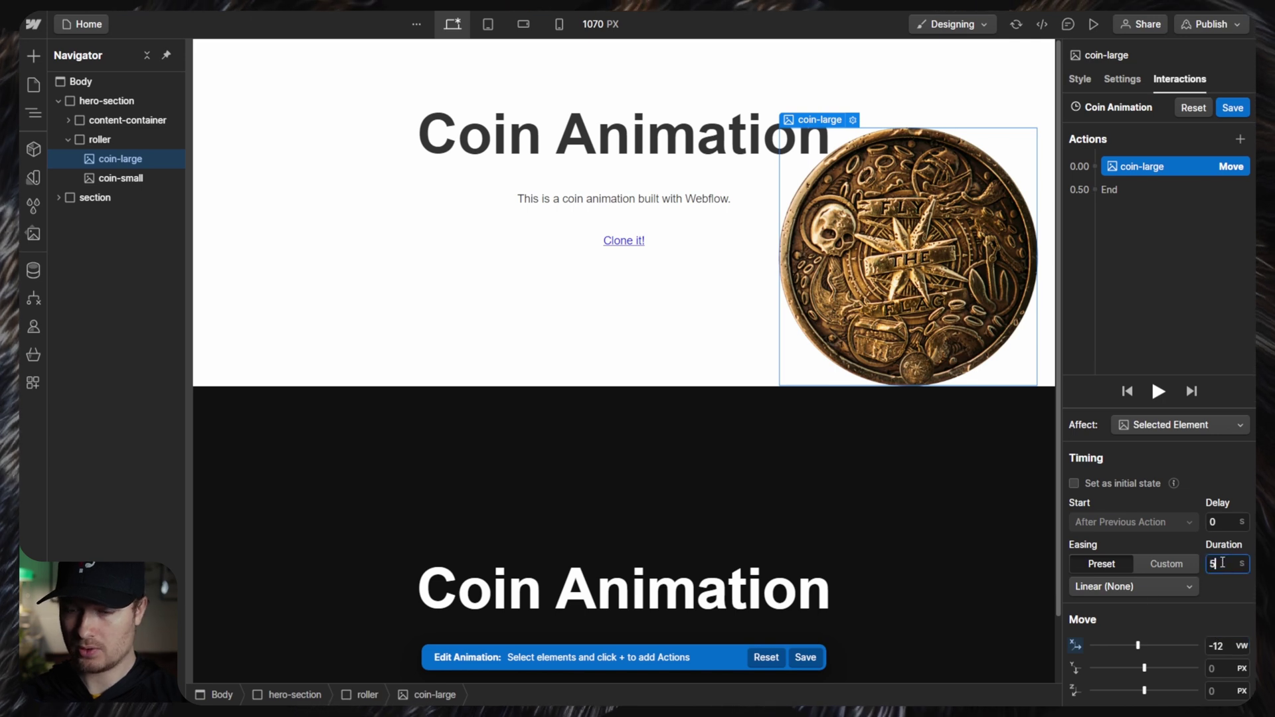
{"action": "left_click", "coordinate": [1150, 585]}
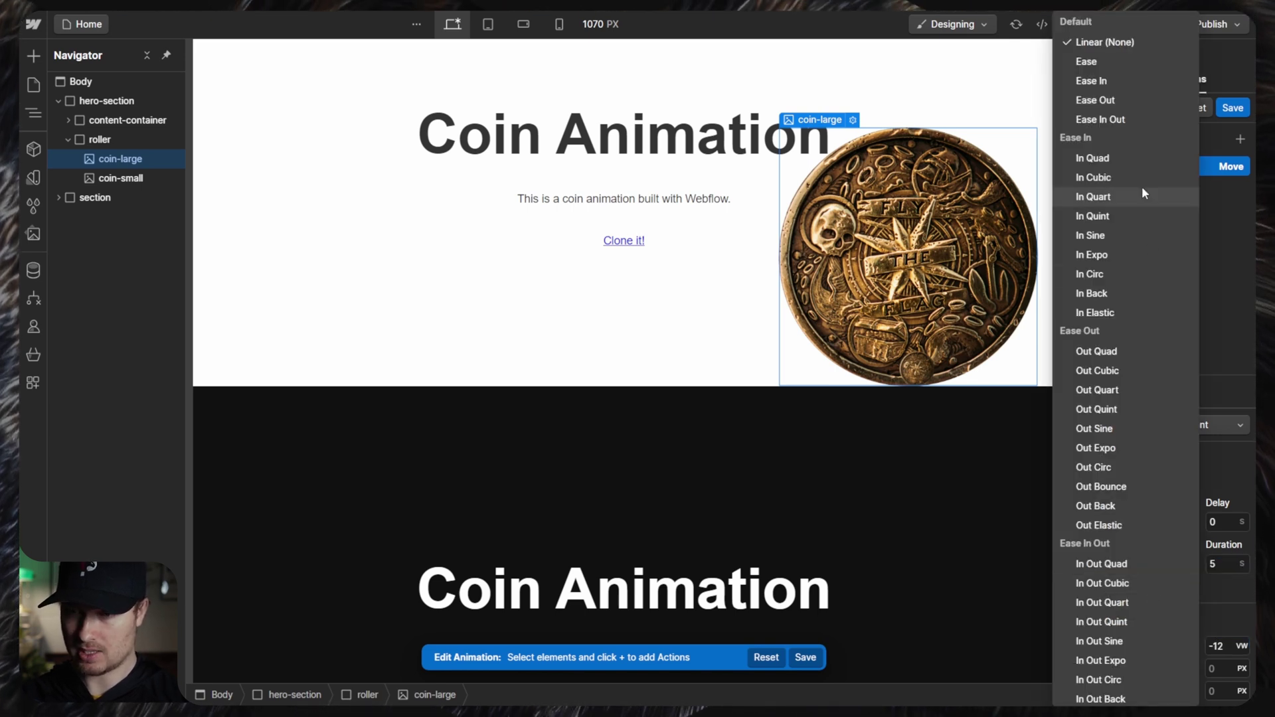
{"action": "left_click", "coordinate": [1108, 121]}
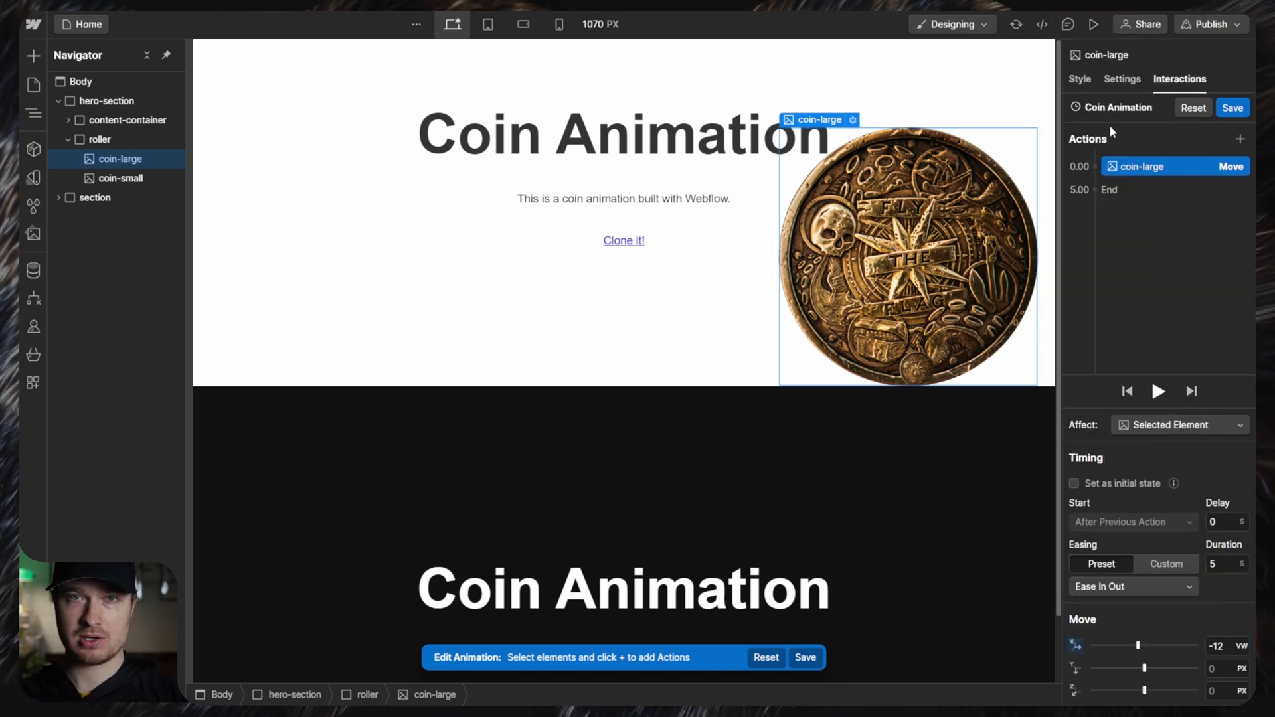
- Duplicate the move step with X set to 0, then preview the animation
{"action": "right_click", "coordinate": [1146, 167]}
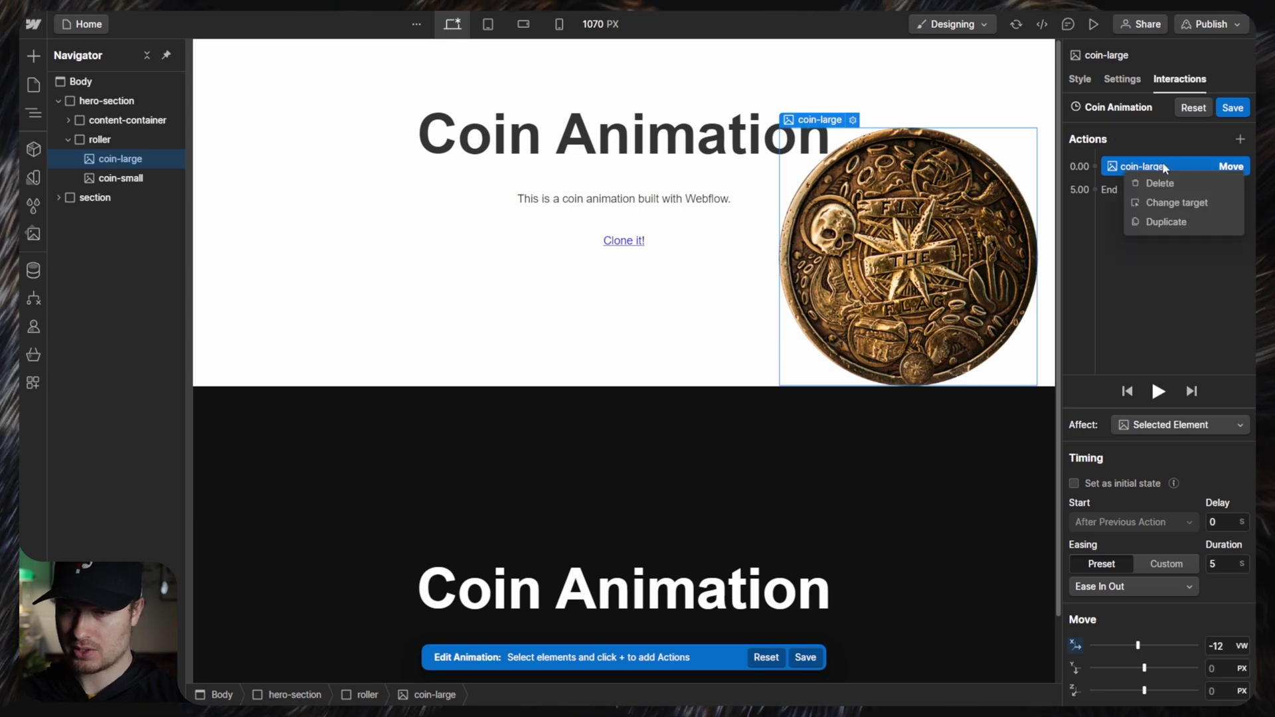
{"action": "left_click", "coordinate": [1163, 219]}
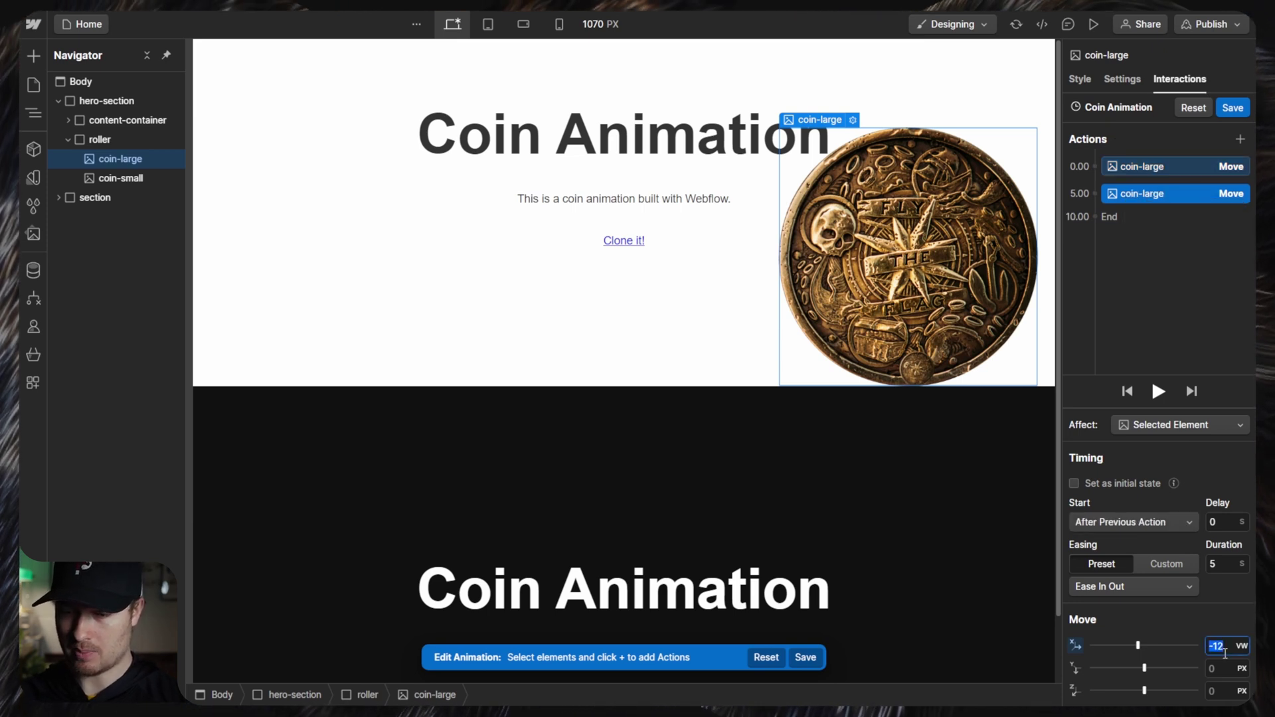
{"action": "type", "text": "0"}
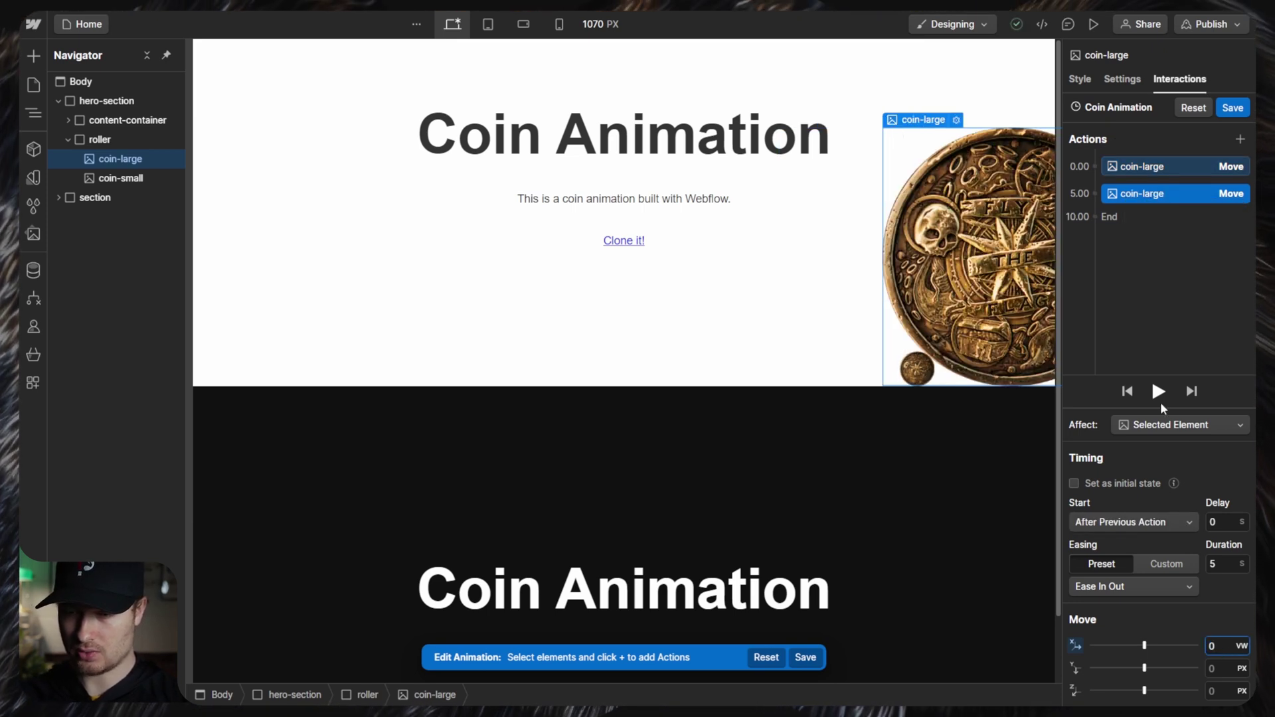
{"action": "left_click", "coordinate": [1158, 394]}
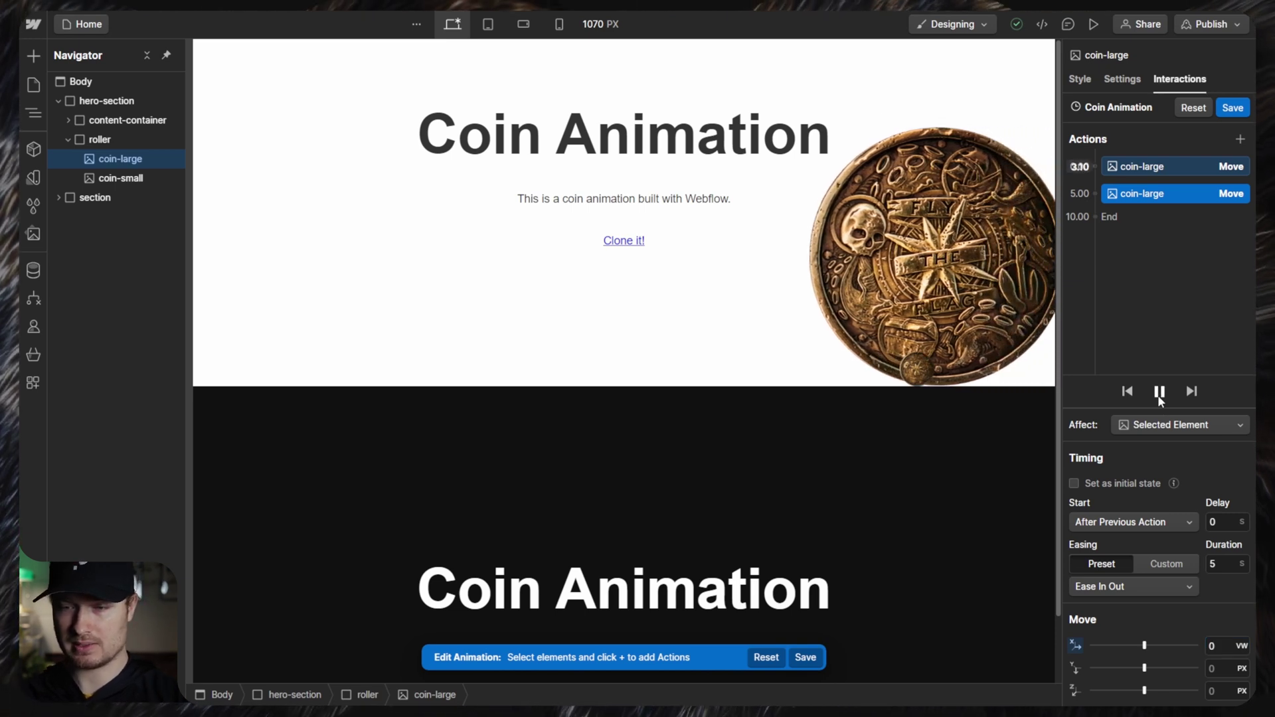
{"action": "left_click", "coordinate": [1158, 393]}
- Add a -40 degree Z rotate for coin-large alongside the first move, 5 s Ease In Out
{"action": "left_click", "coordinate": [1193, 170]}
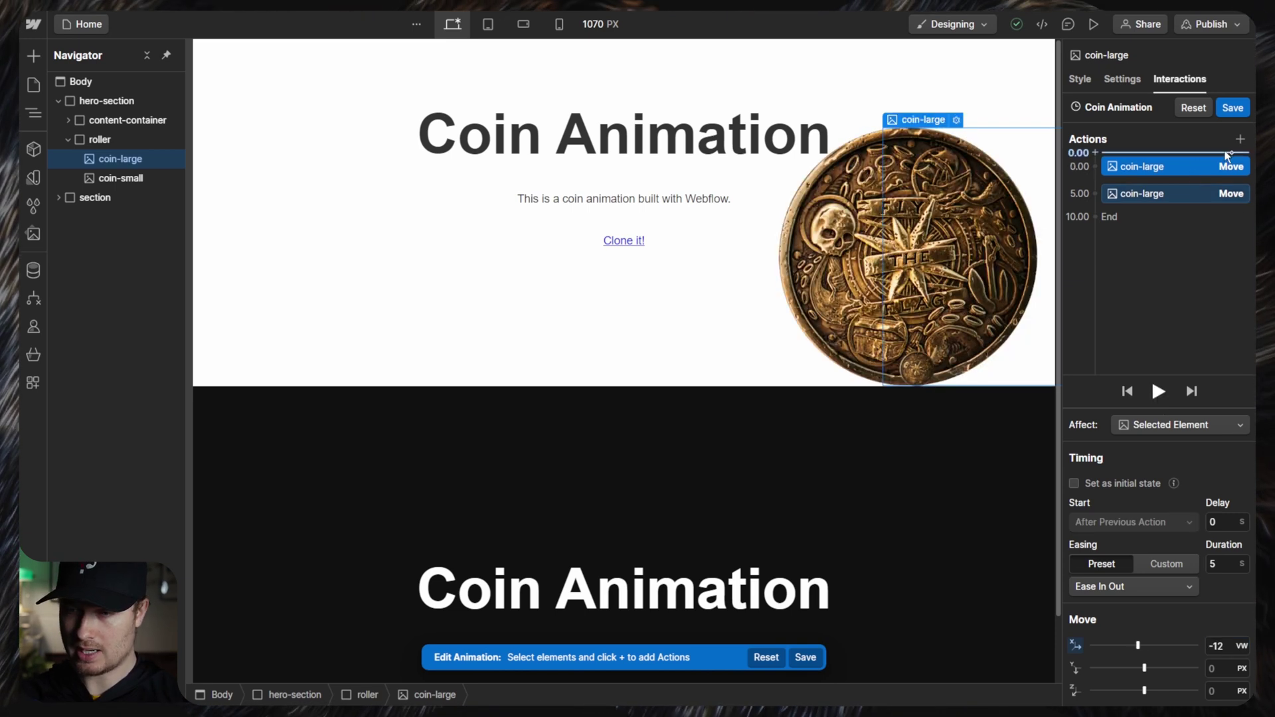
{"action": "left_click", "coordinate": [1231, 142]}
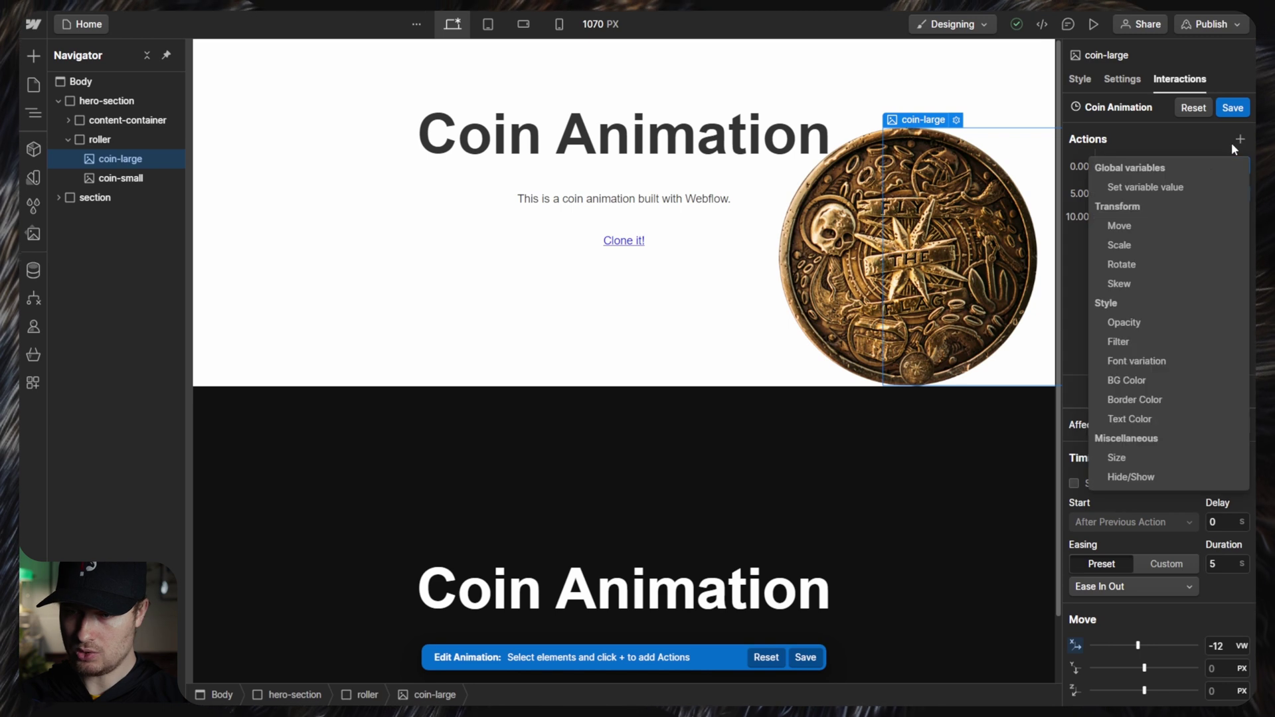
{"action": "left_click", "coordinate": [1157, 259]}
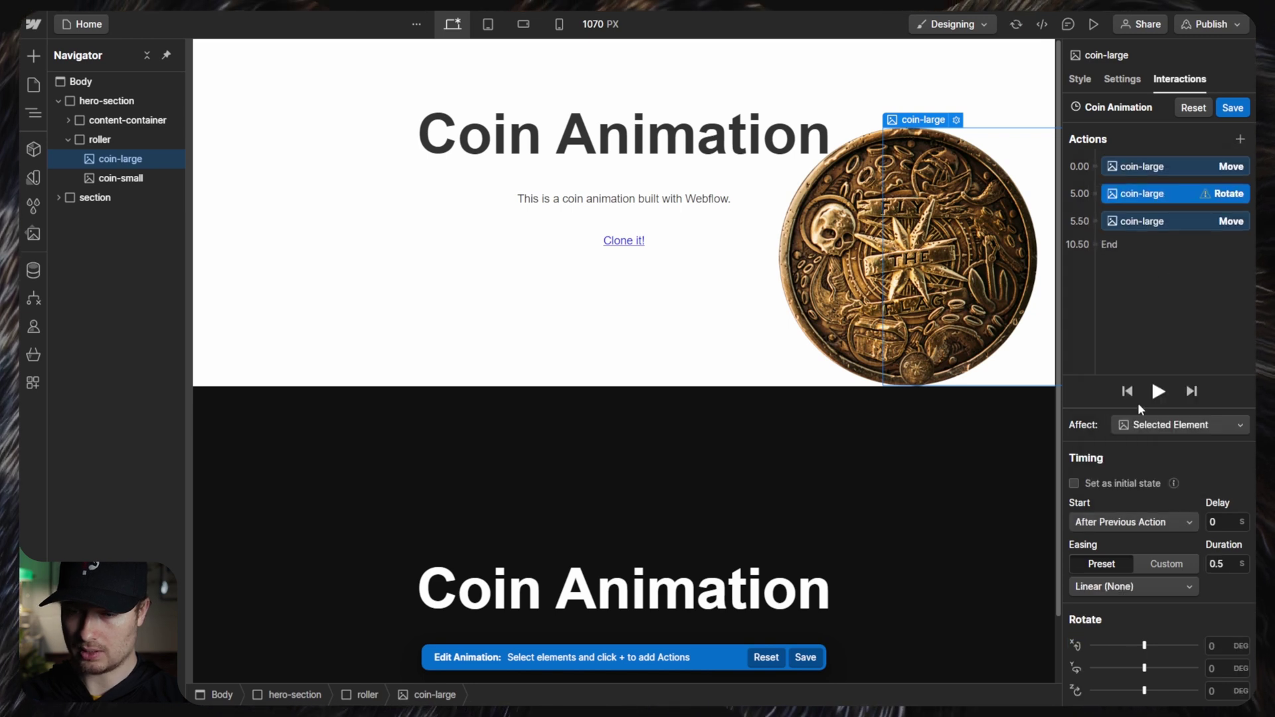
{"action": "left_click", "coordinate": [1215, 692]}
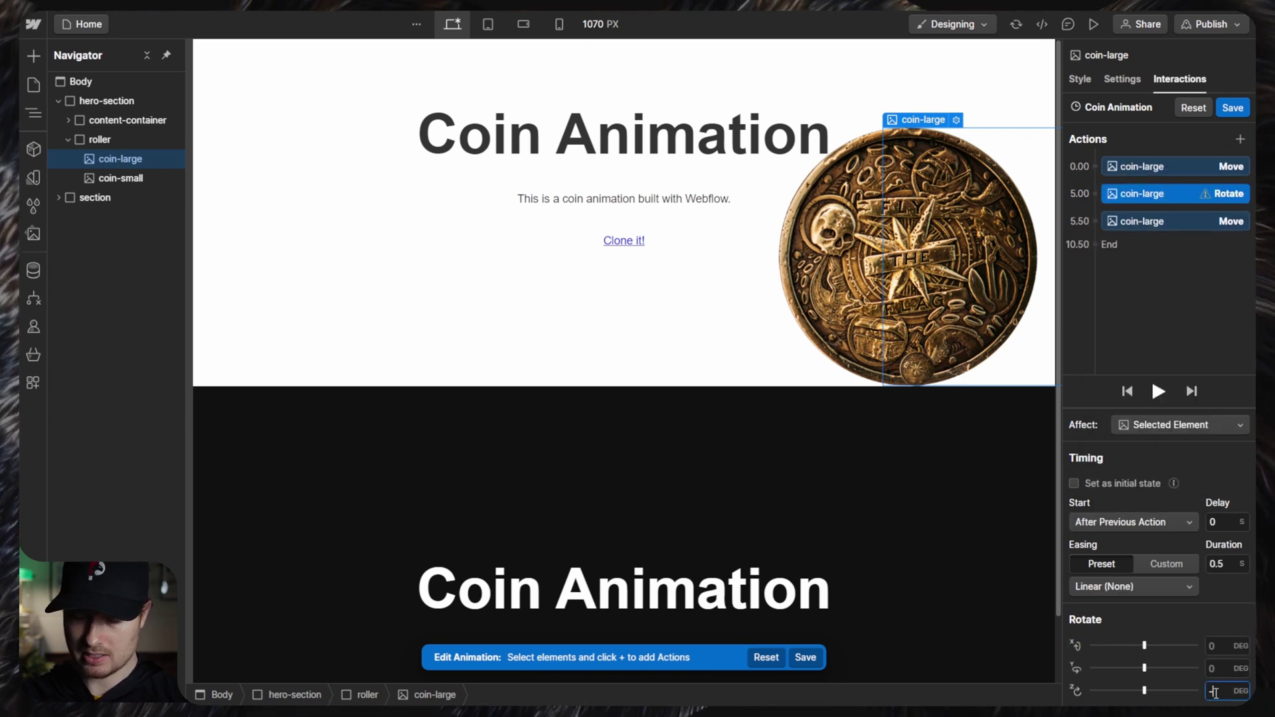
{"action": "type", "text": "-40"}
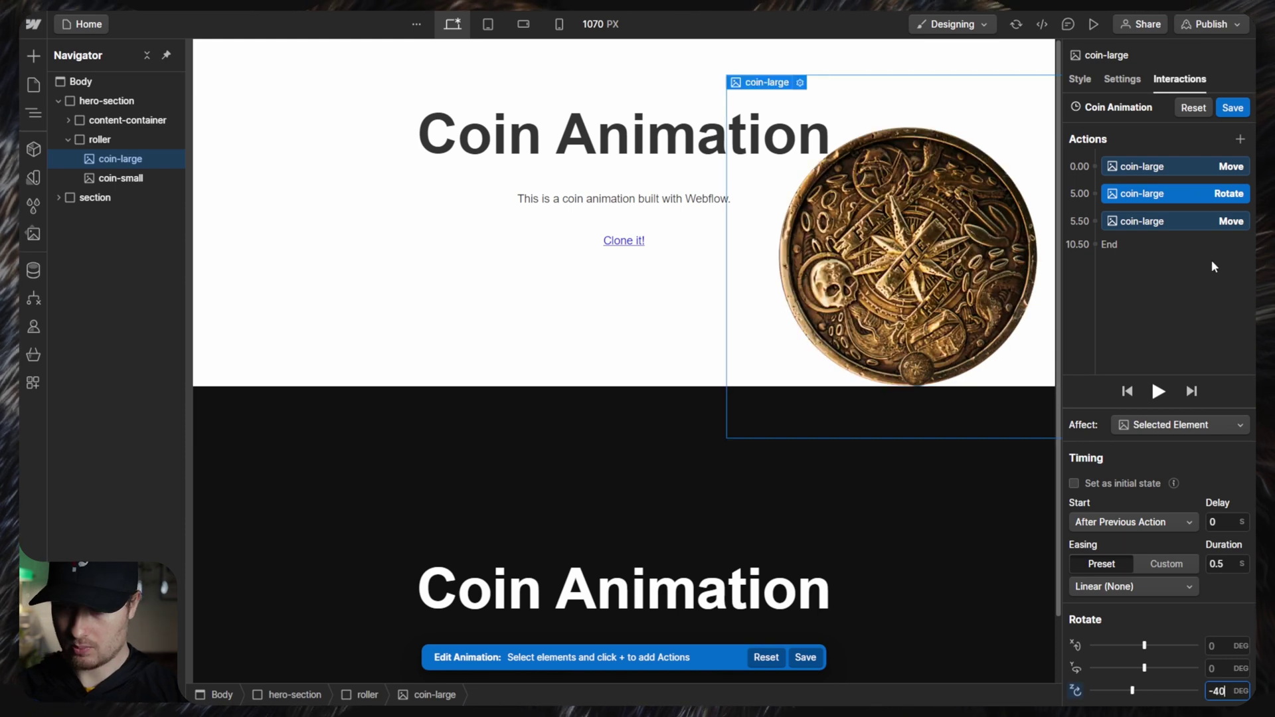
{"action": "left_click_drag", "start_coordinate": [1169, 194], "coordinate": [1168, 169]}
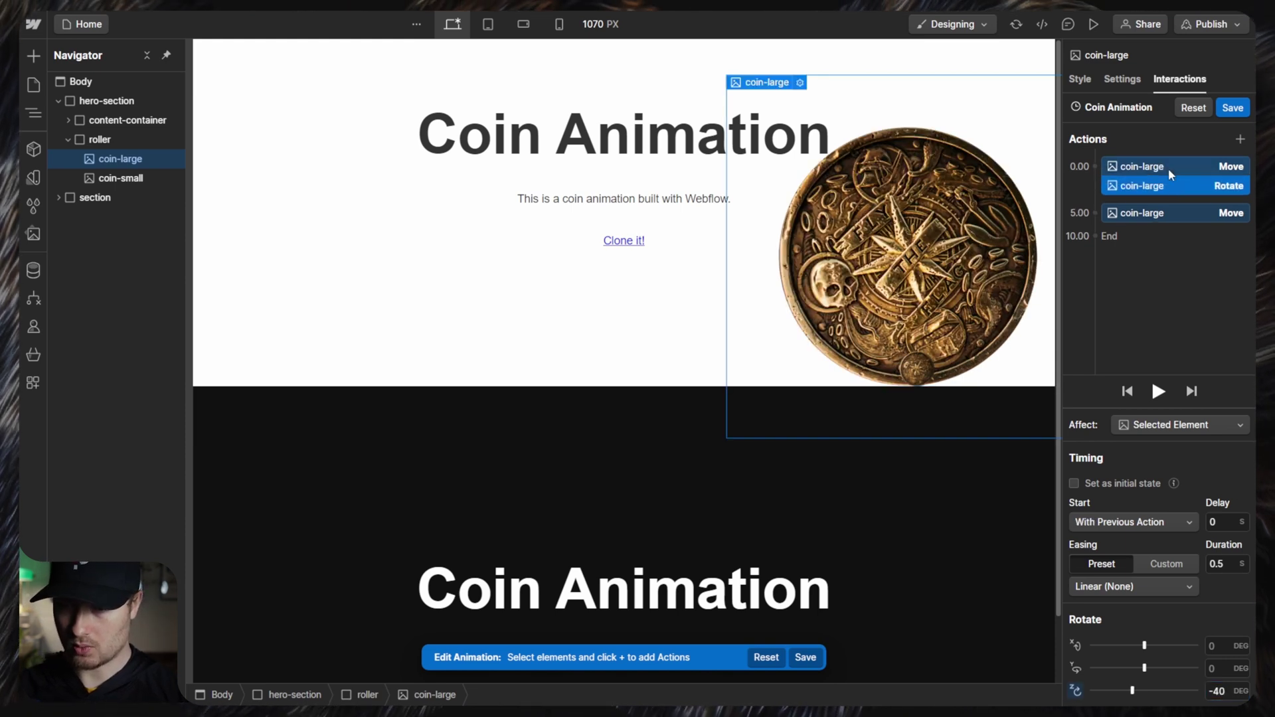
{"action": "left_click", "coordinate": [1217, 563]}
{"action": "type", "text": "5"}
{"action": "left_click", "coordinate": [1145, 584]}
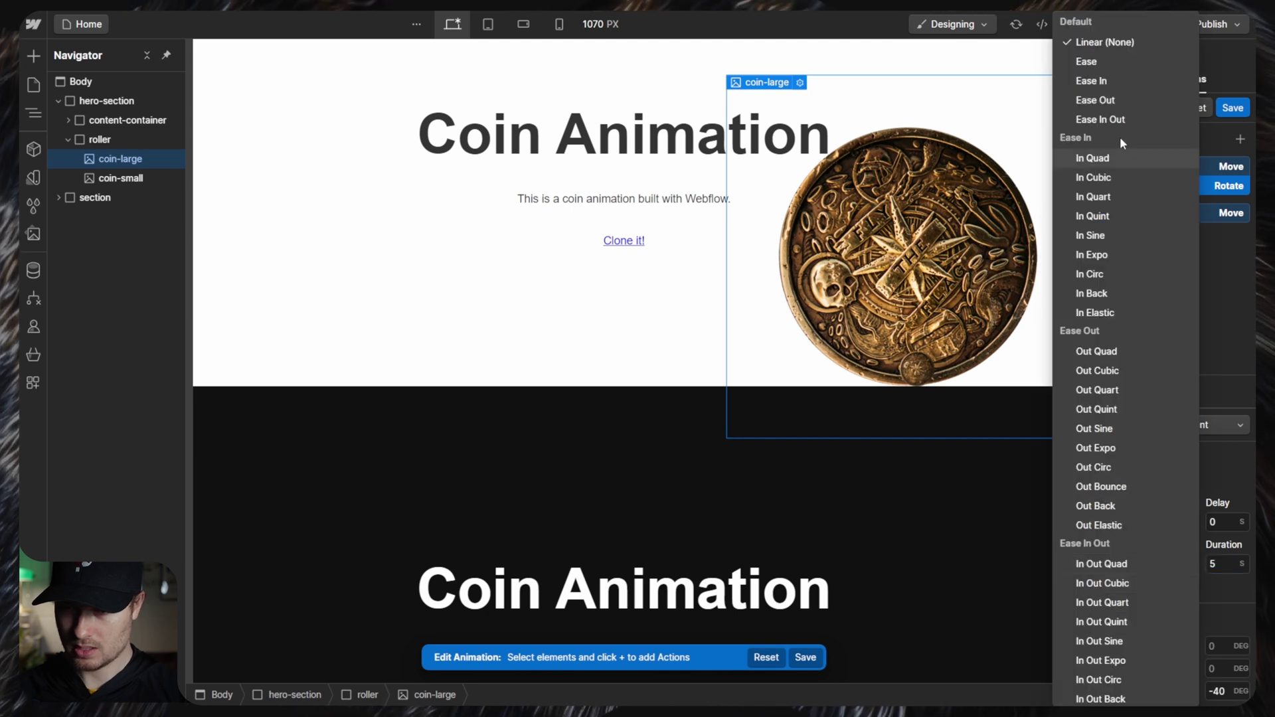
{"action": "left_click", "coordinate": [1114, 120]}
- Duplicate the rotation to run with the second move and set its Z rotation to 0
{"action": "right_click", "coordinate": [1142, 188]}
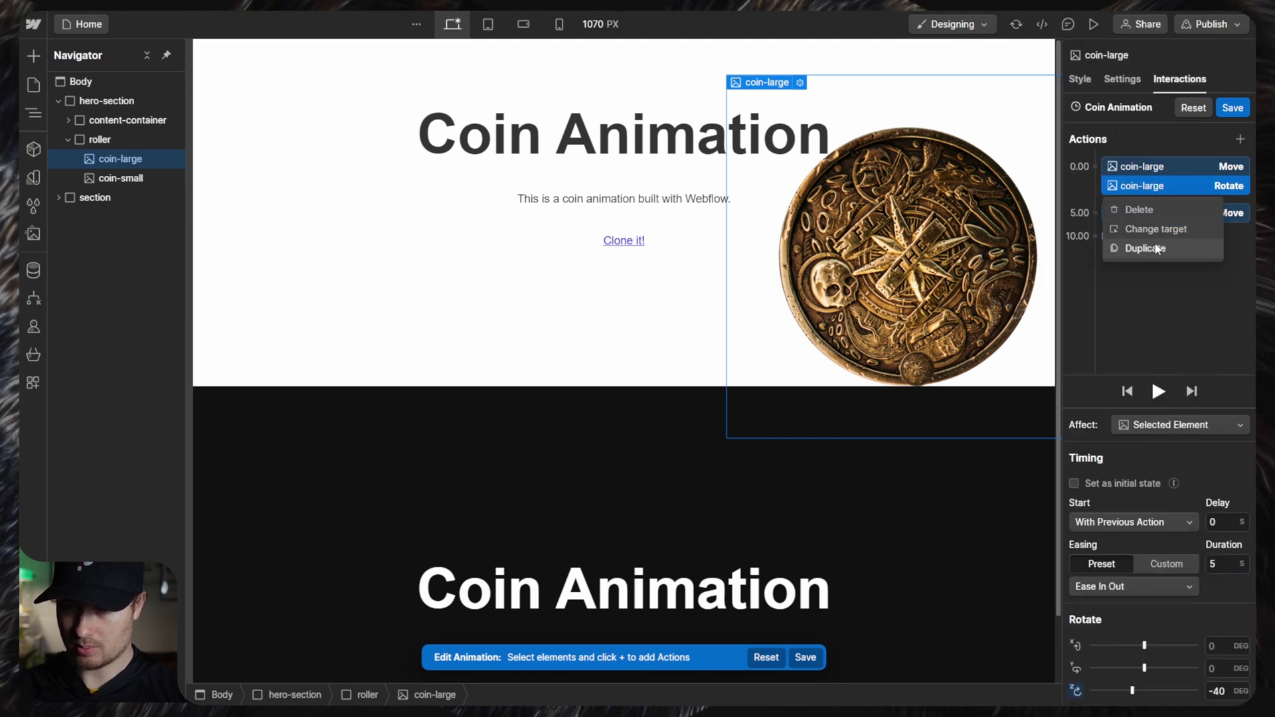
{"action": "left_click", "coordinate": [1156, 248]}
{"action": "left_click_drag", "start_coordinate": [1152, 197], "coordinate": [1155, 232]}
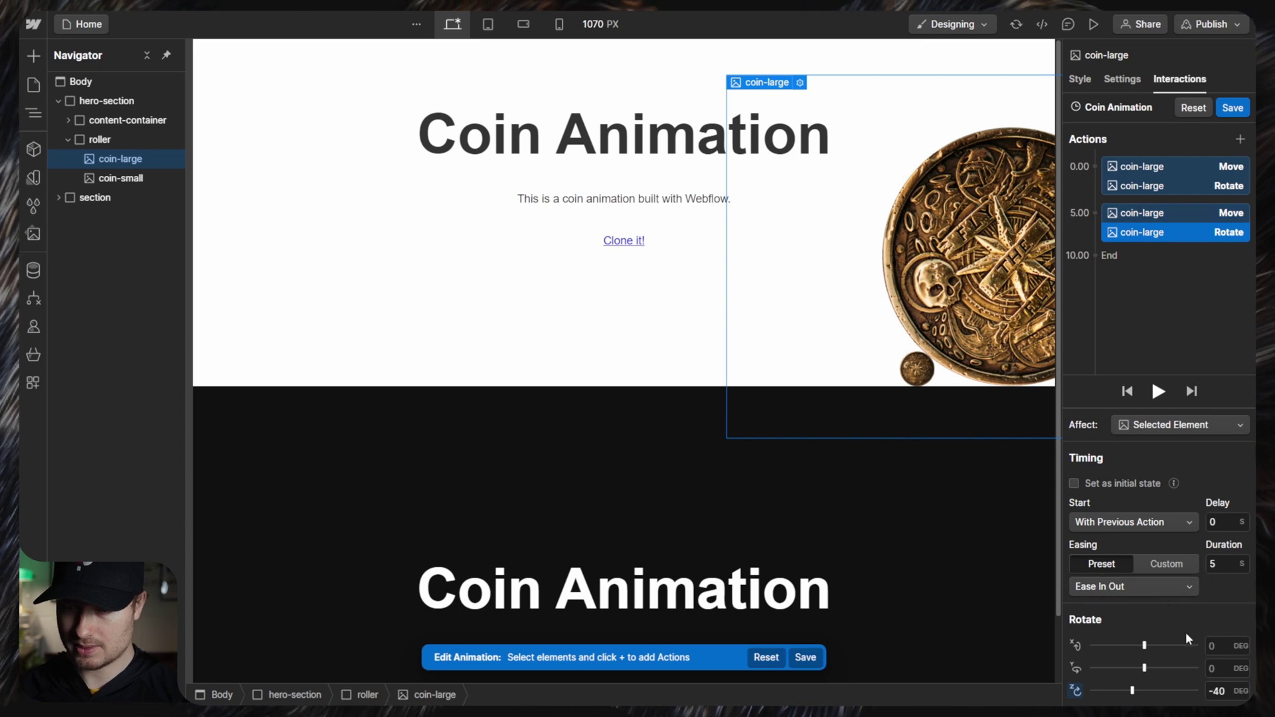
{"action": "left_click", "coordinate": [1218, 690]}
{"action": "type", "text": "0"}
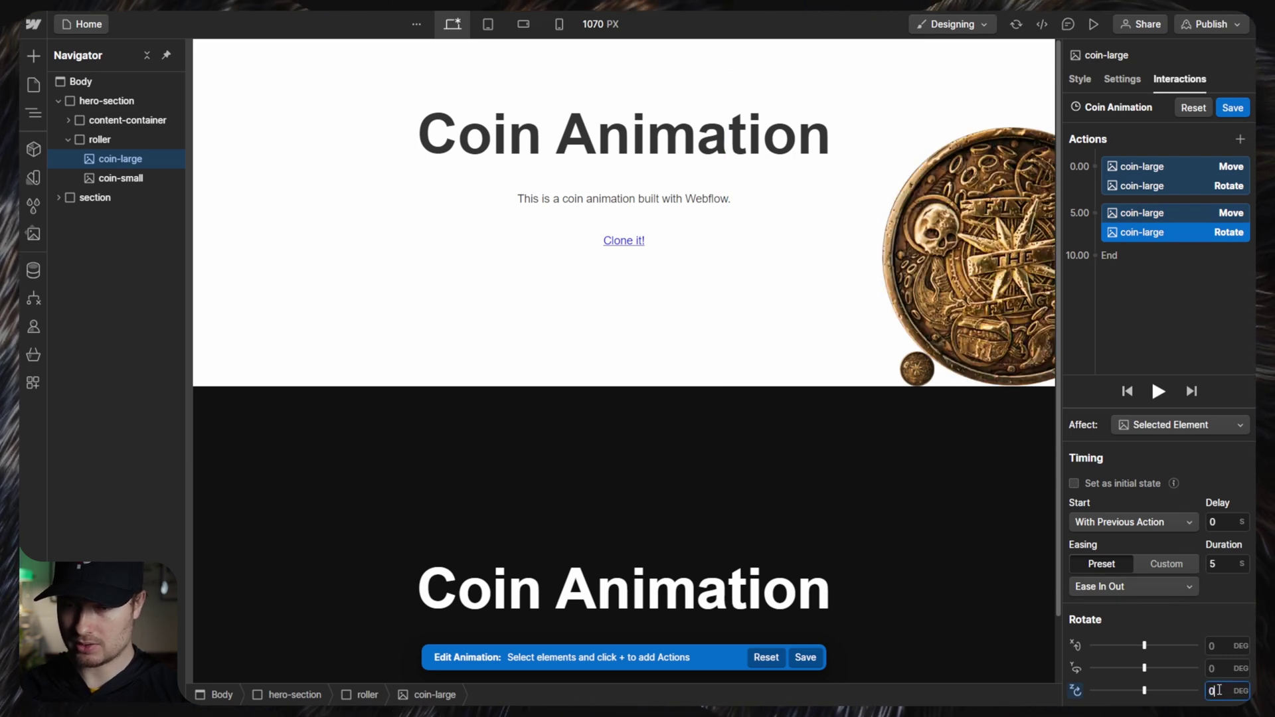
{"action": "key", "text": "Return"}
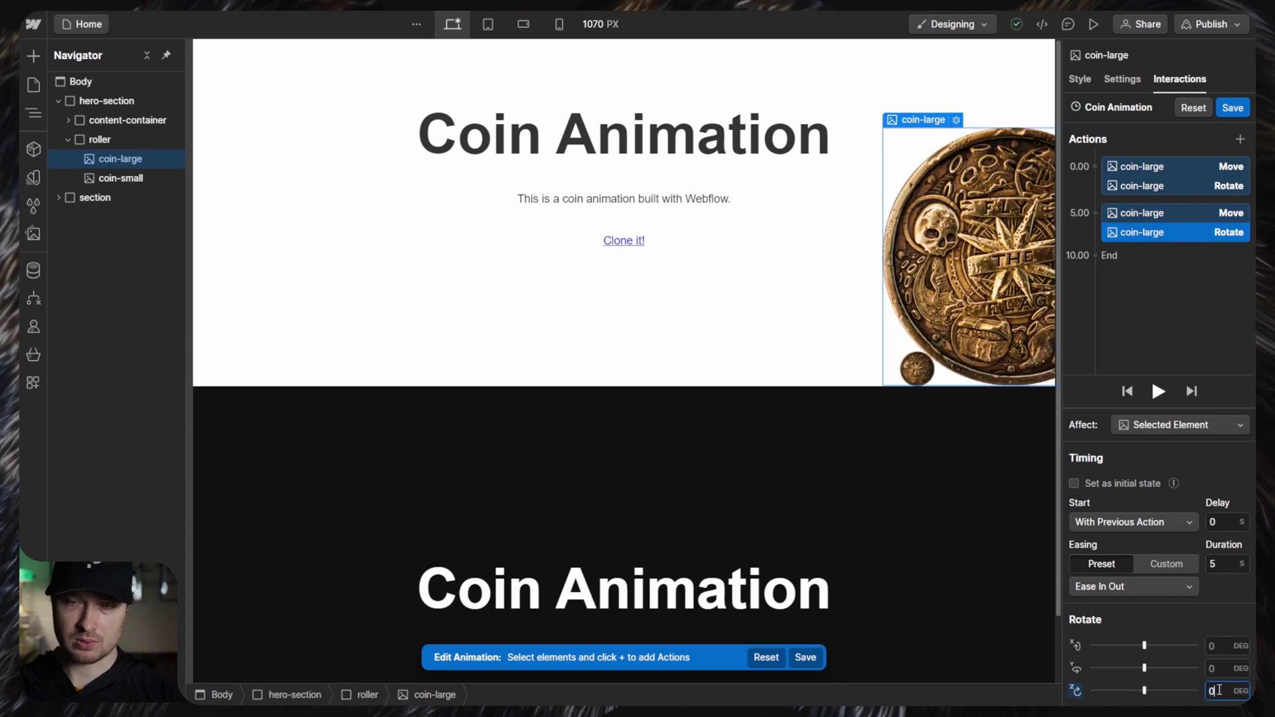
{"action": "left_click", "coordinate": [920, 370]}
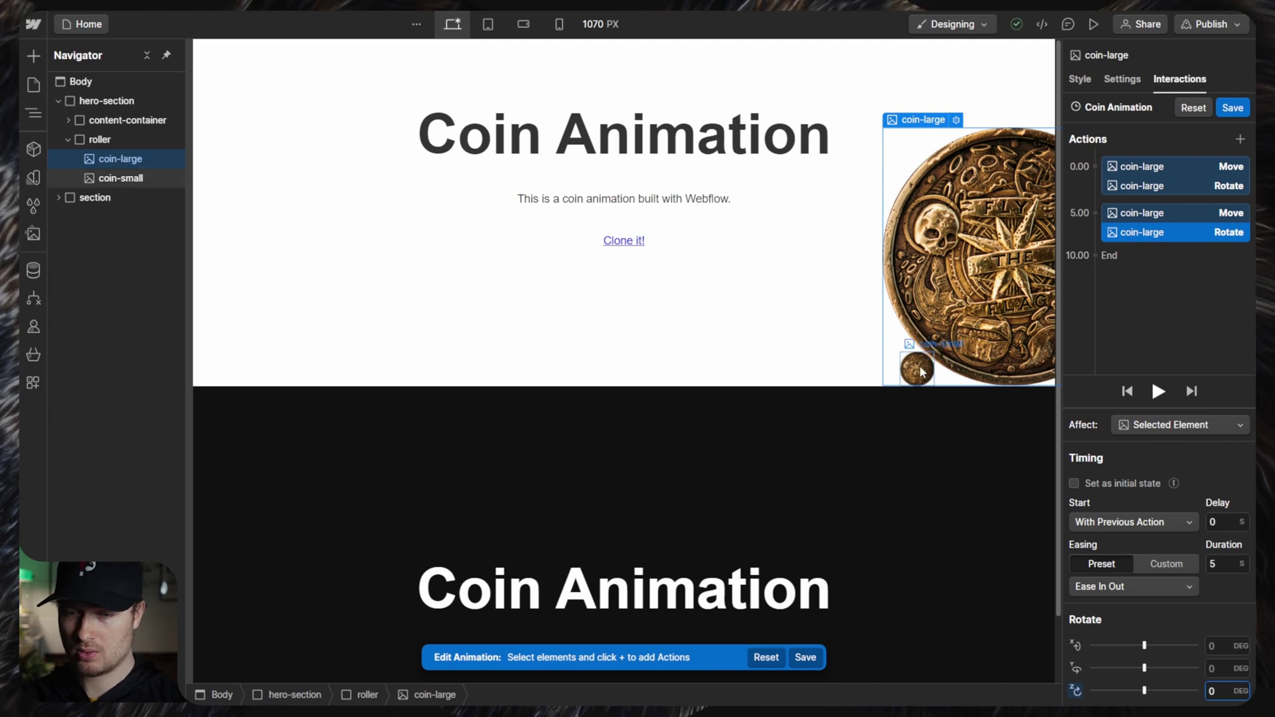
- Add a 5-second Ease In Out Move for the small coin, then undo the misplaced drag
{"action": "left_click", "coordinate": [1239, 139]}
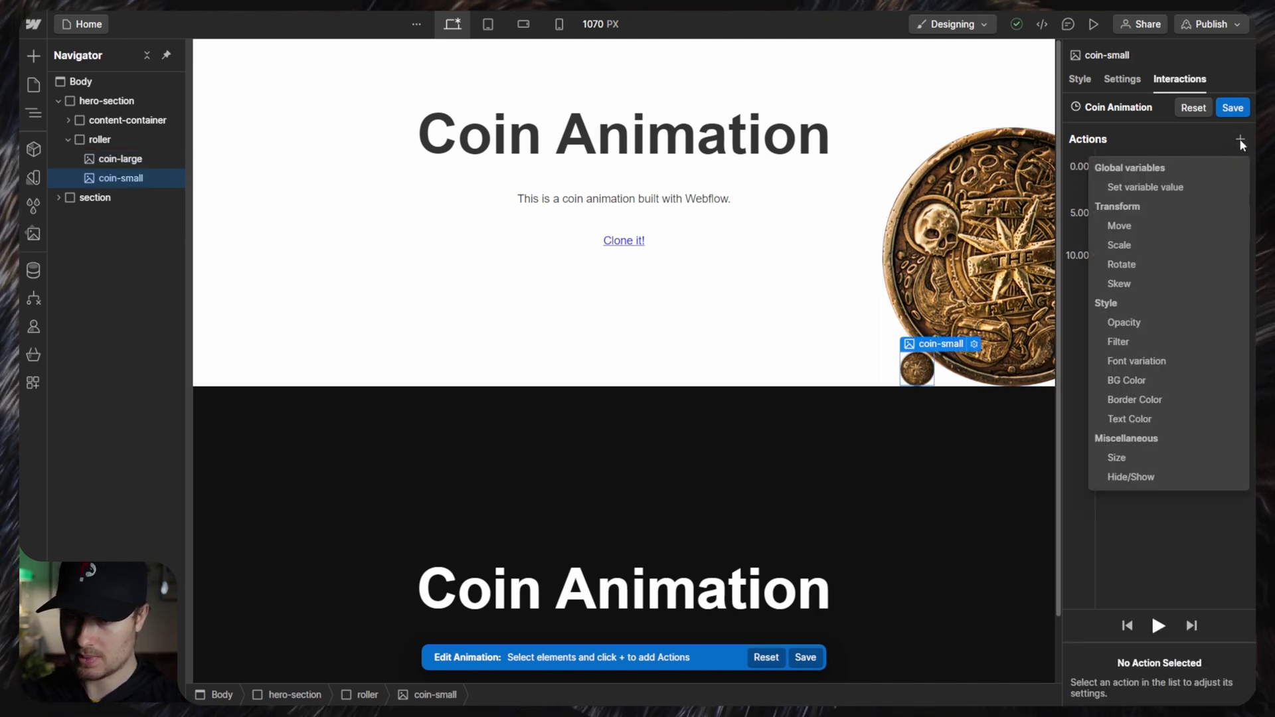
{"action": "left_click", "coordinate": [1149, 228]}
{"action": "left_click", "coordinate": [1216, 564]}
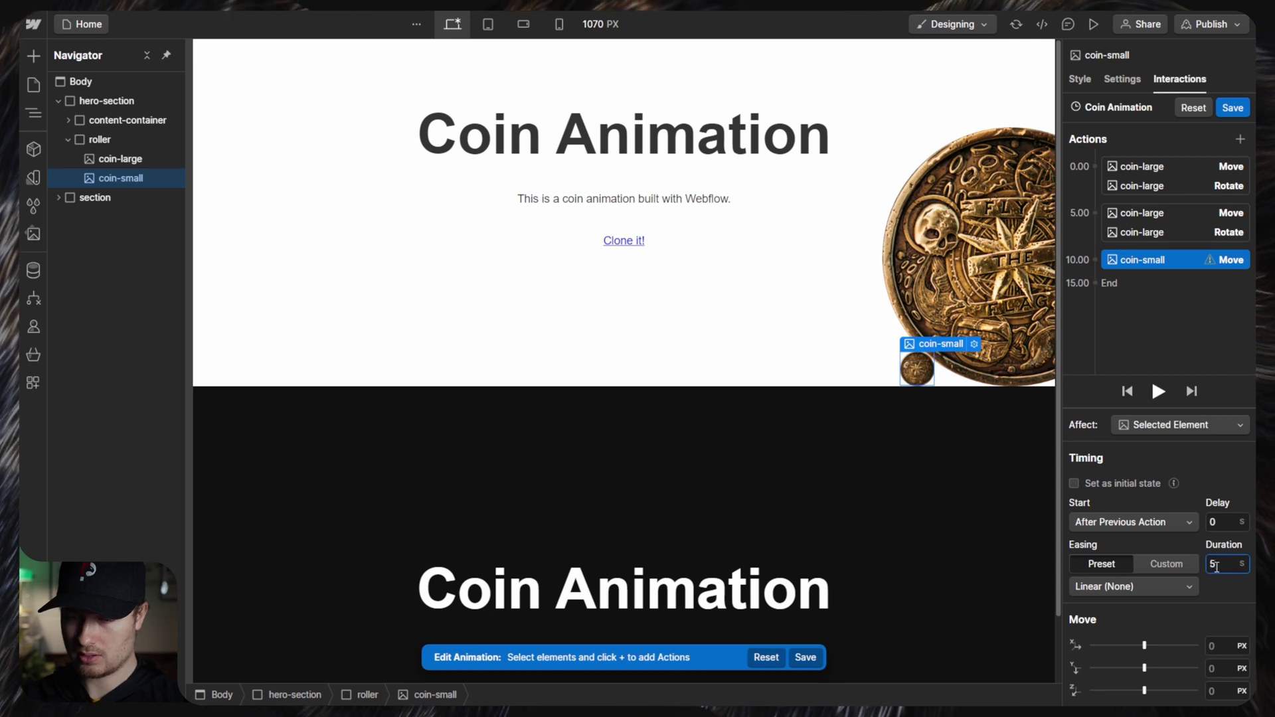
{"action": "type", "text": "5"}
{"action": "left_click", "coordinate": [1153, 581]}
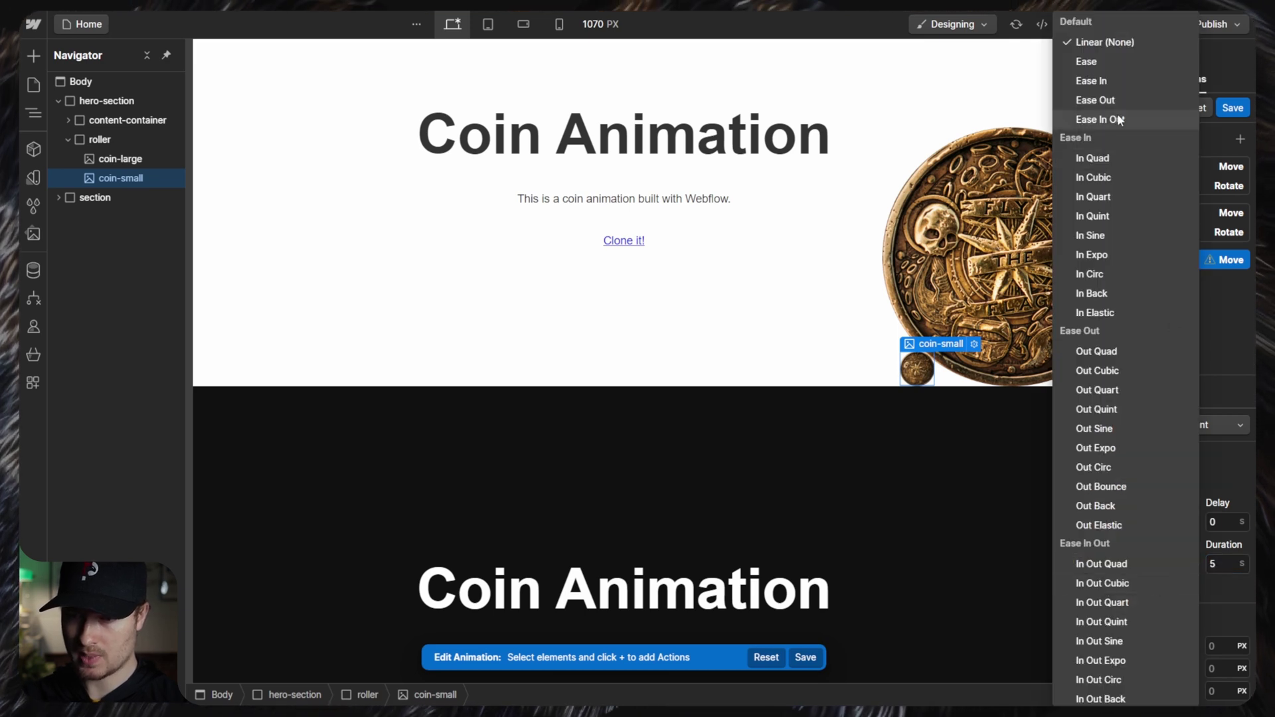
{"action": "left_click", "coordinate": [1117, 115]}
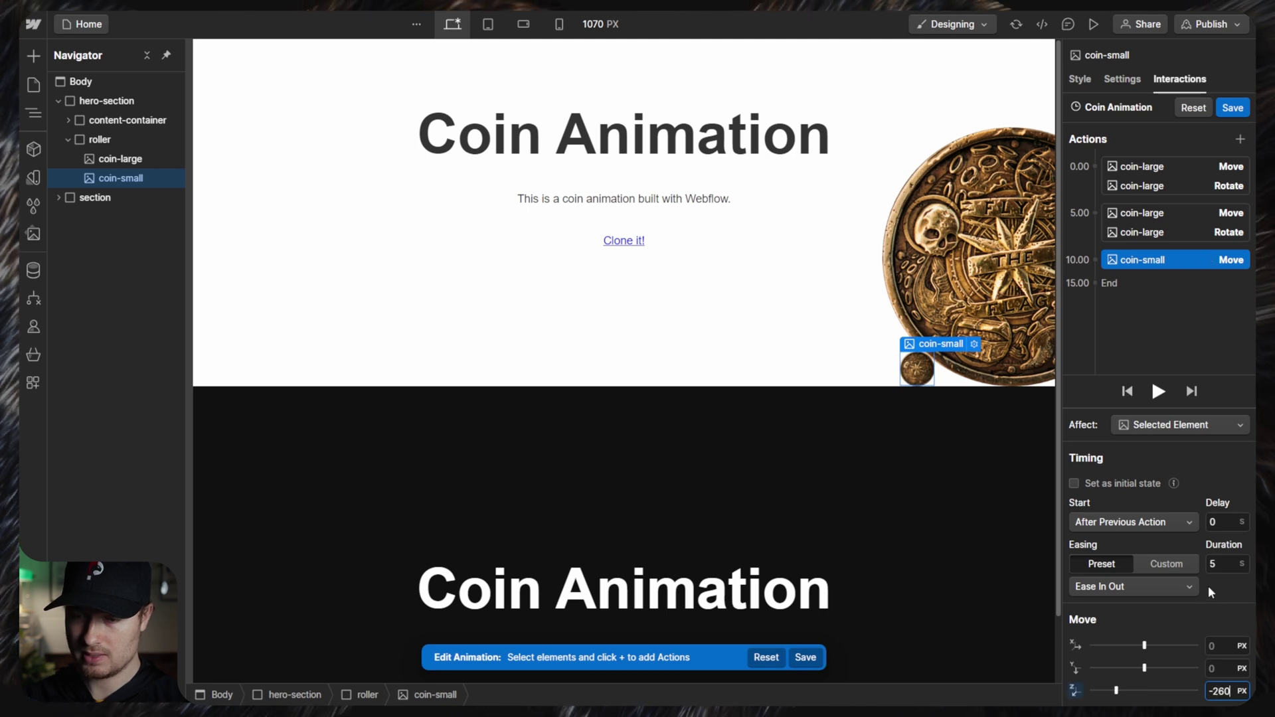
{"action": "left_click_drag", "start_coordinate": [1150, 264], "coordinate": [1158, 191]}
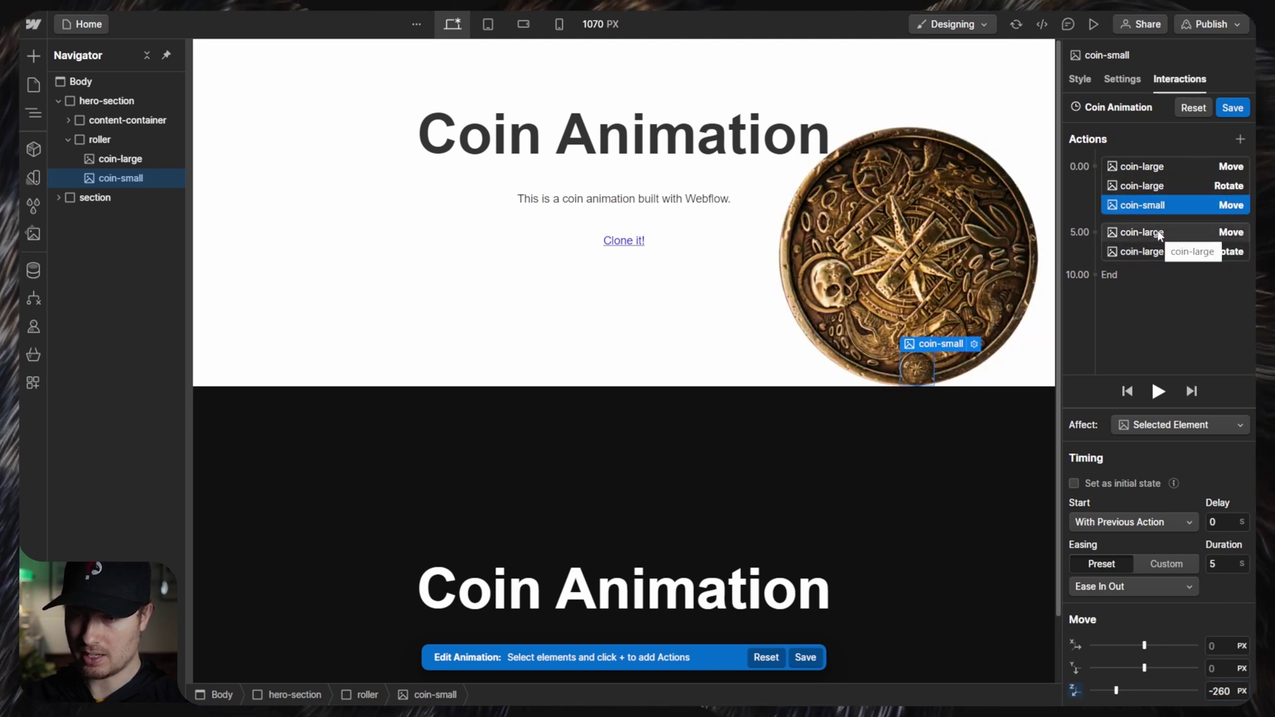
{"action": "key", "text": "ctrl+z"}
{"action": "key", "text": "ctrl+z"}
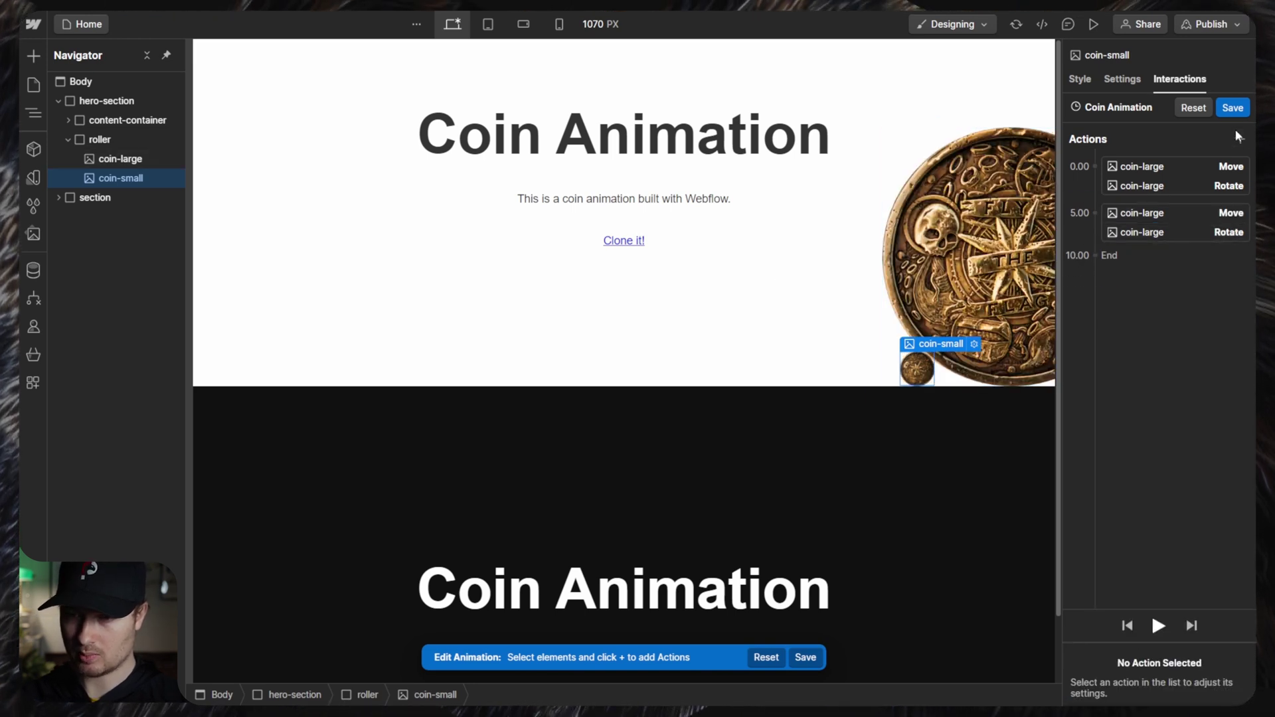
- Add a fresh small-coin Move to X -80 VW with Ease In Out in the 0.00 group
{"action": "left_click", "coordinate": [1237, 138]}
{"action": "left_click", "coordinate": [1151, 221]}
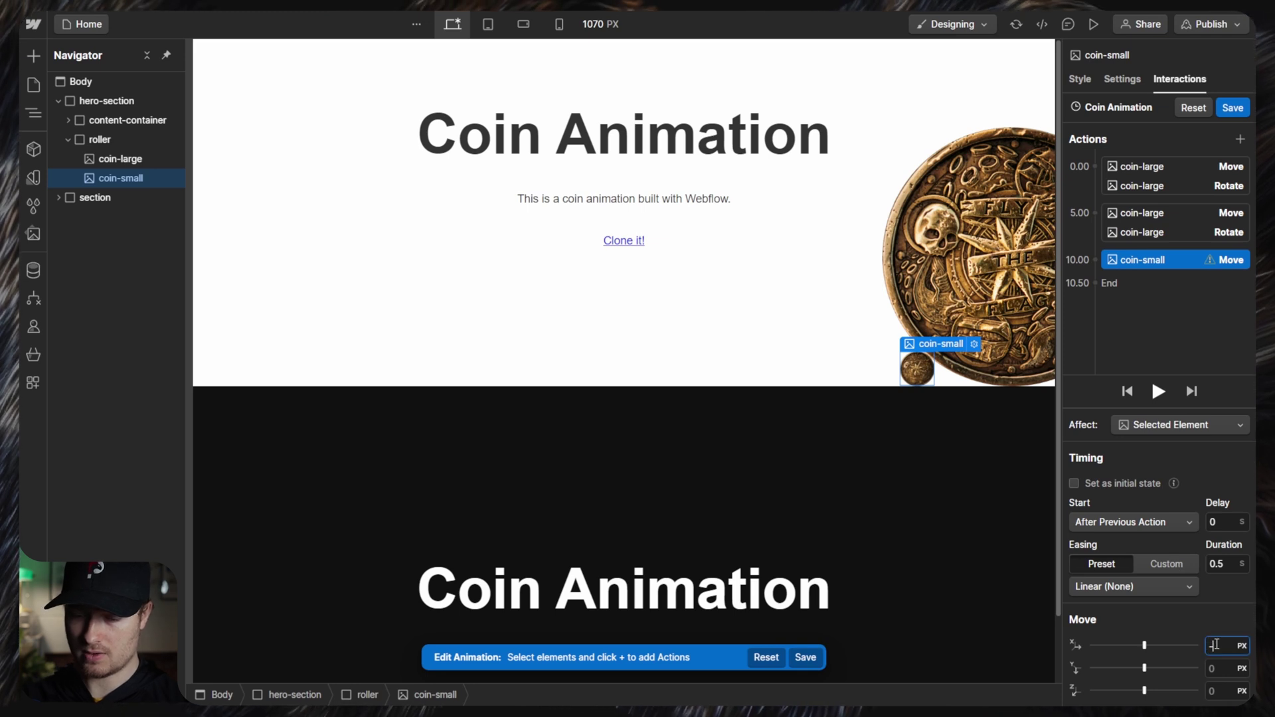
{"action": "key", "text": "Return"}
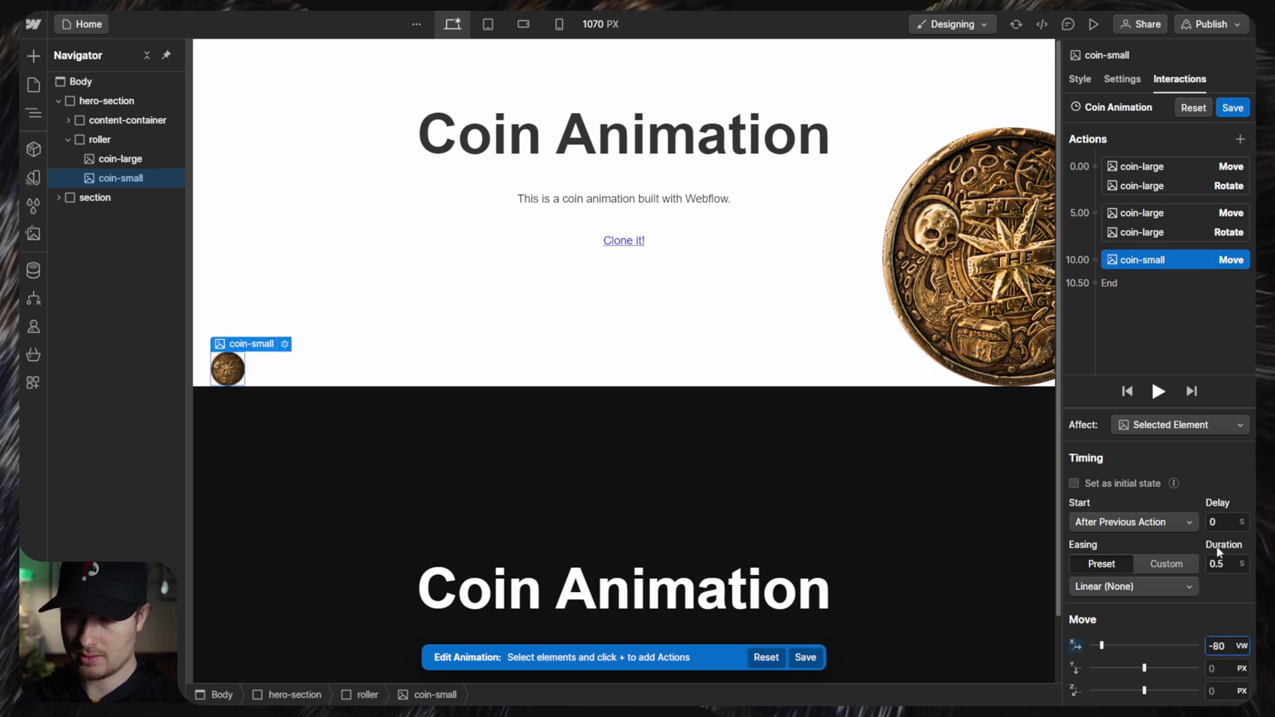
{"action": "left_click", "coordinate": [1152, 586]}
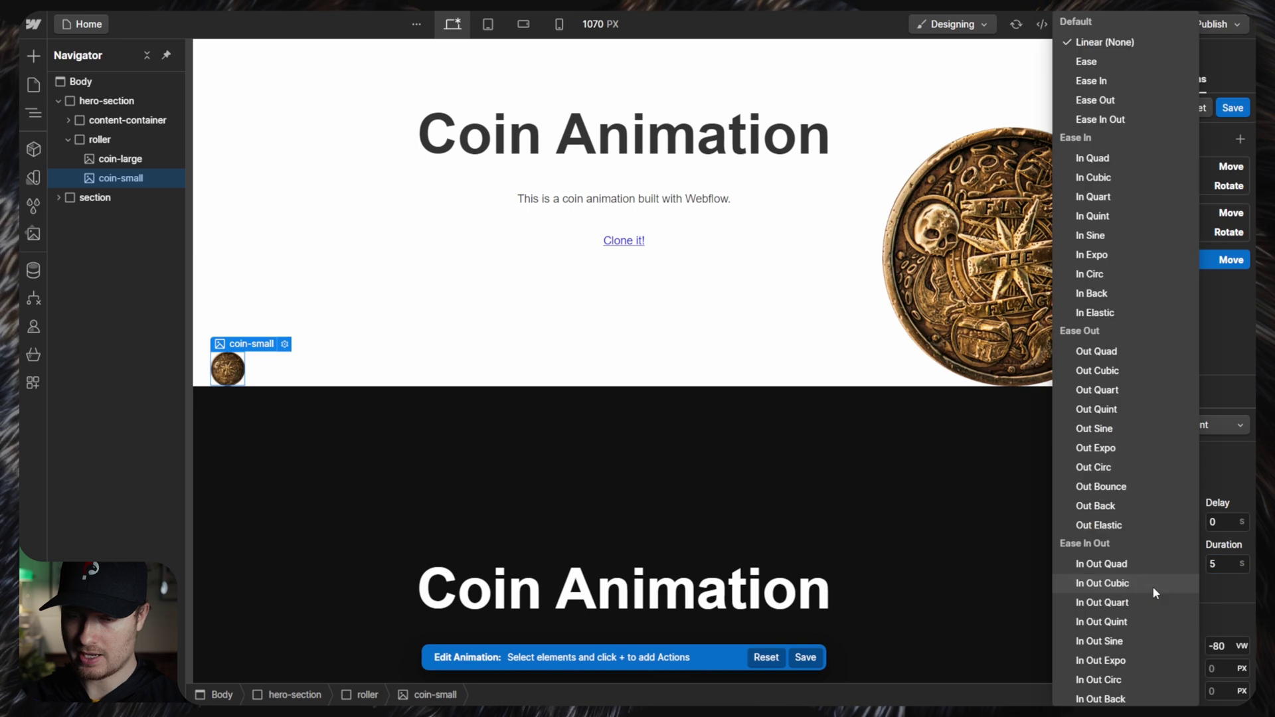
{"action": "left_click", "coordinate": [1106, 123]}
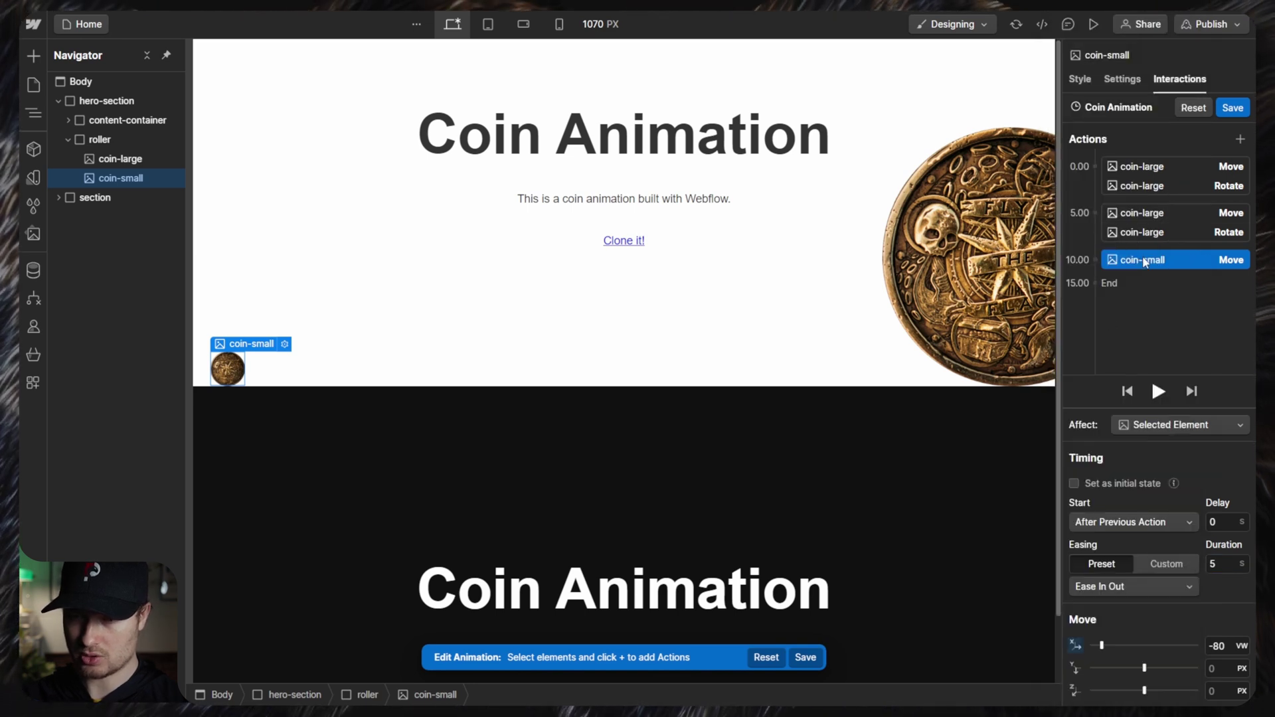
{"action": "left_click_drag", "start_coordinate": [1119, 263], "coordinate": [1165, 193]}
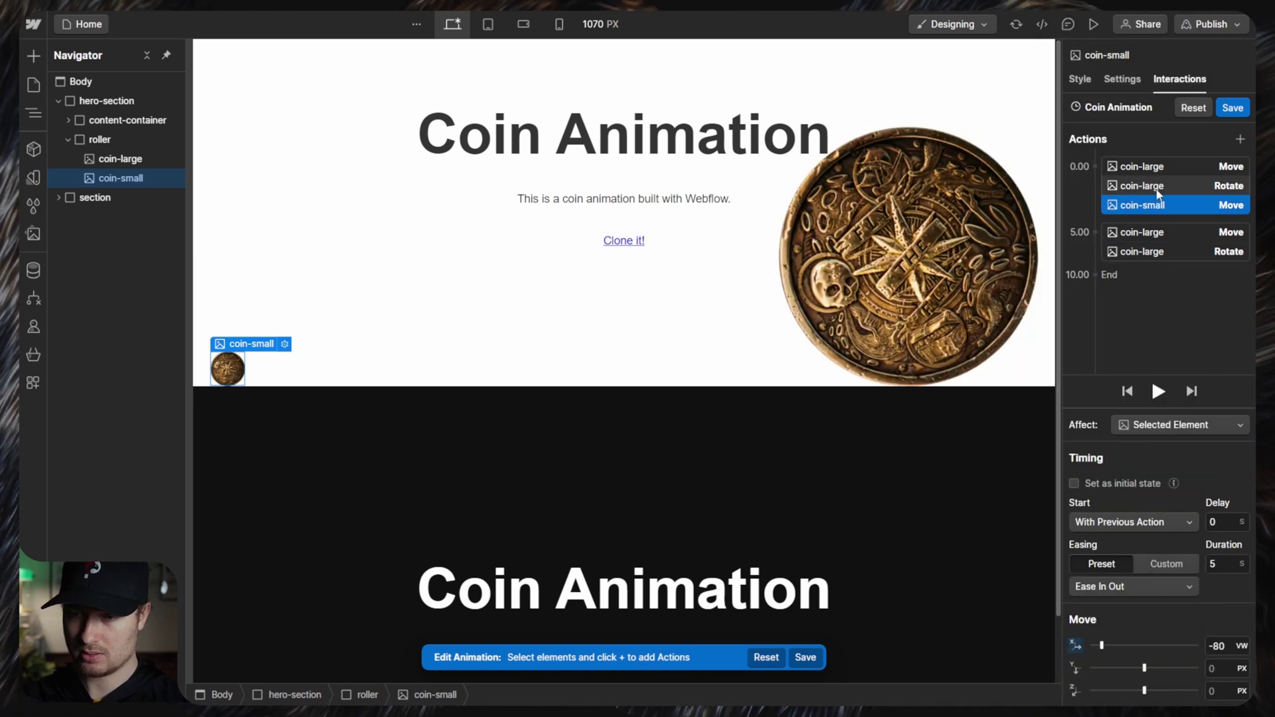
- Duplicate the small coin's move into the 5.00 group and set its X to 0
{"action": "right_click", "coordinate": [1154, 213]}
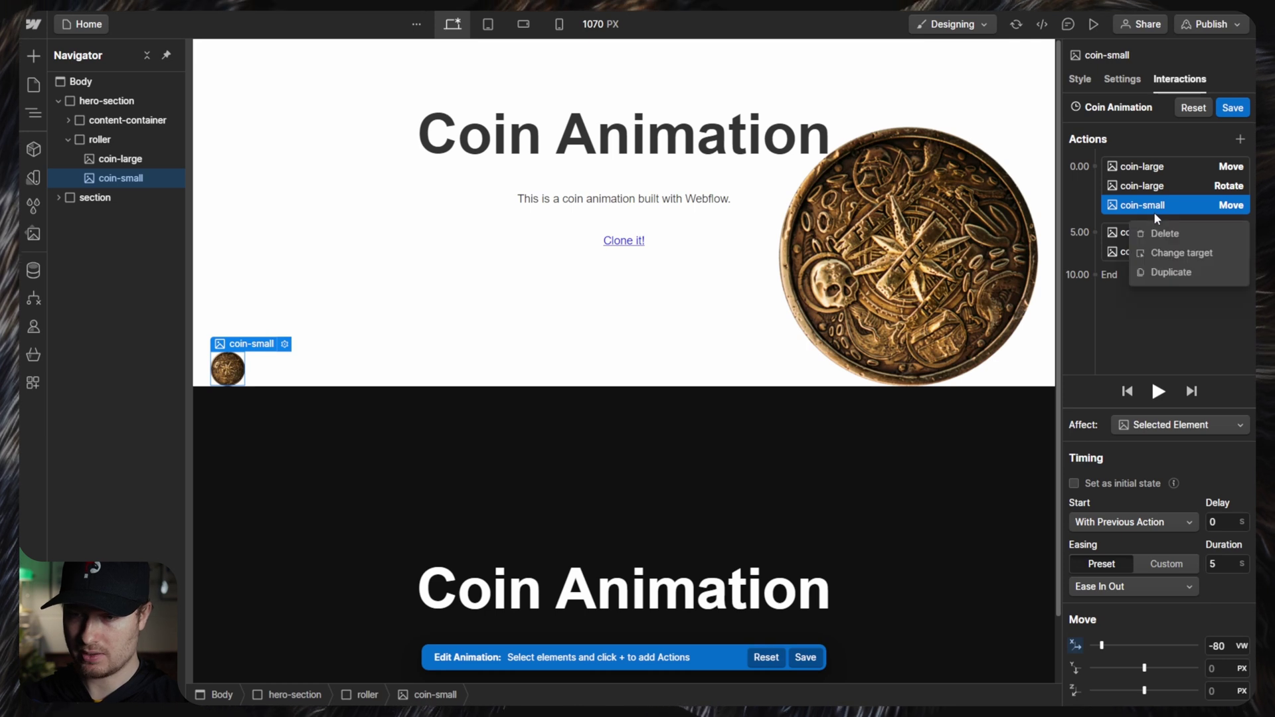
{"action": "left_click", "coordinate": [1166, 272]}
{"action": "left_click_drag", "start_coordinate": [1161, 236], "coordinate": [1162, 273]}
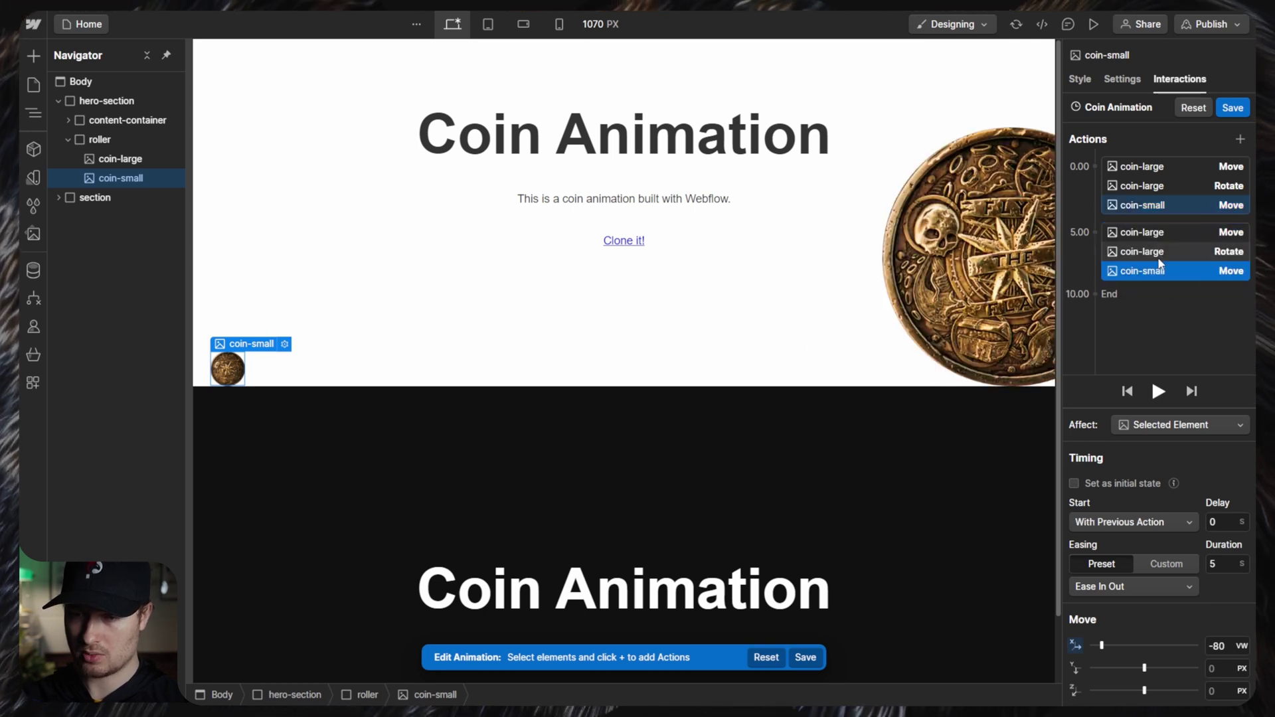
{"action": "left_click", "coordinate": [1218, 646]}
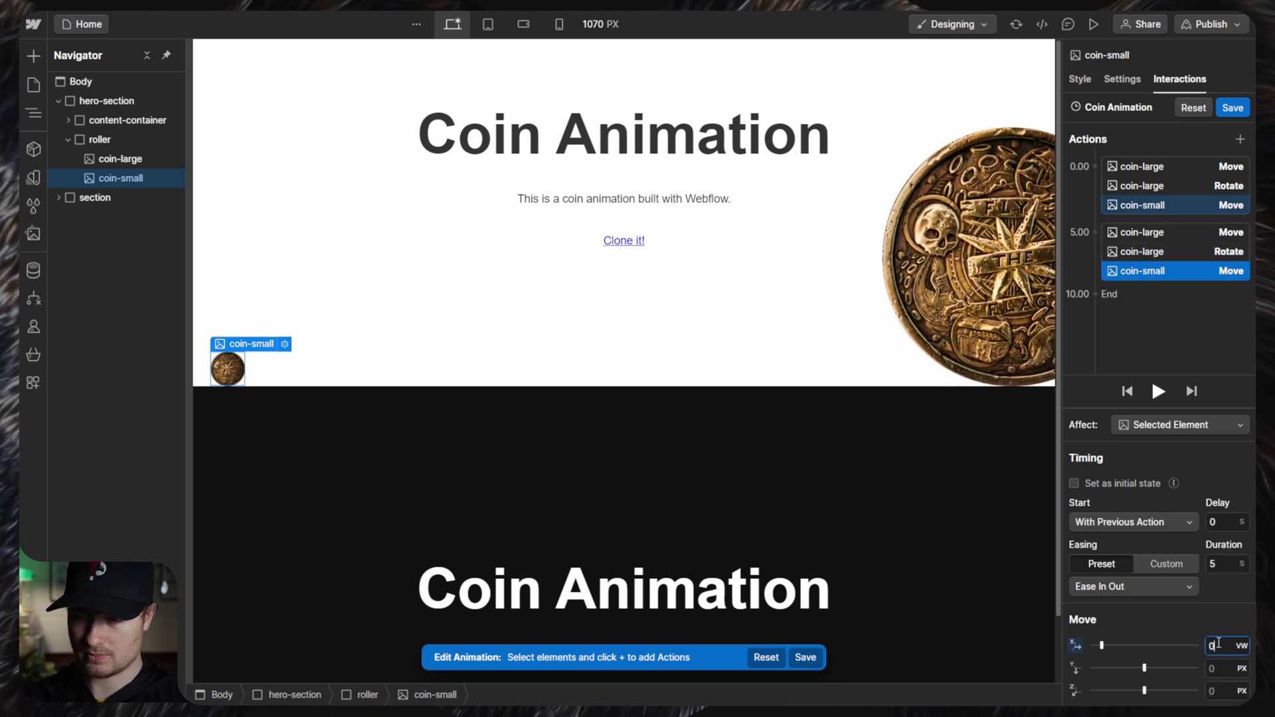
{"action": "type", "text": "0"}
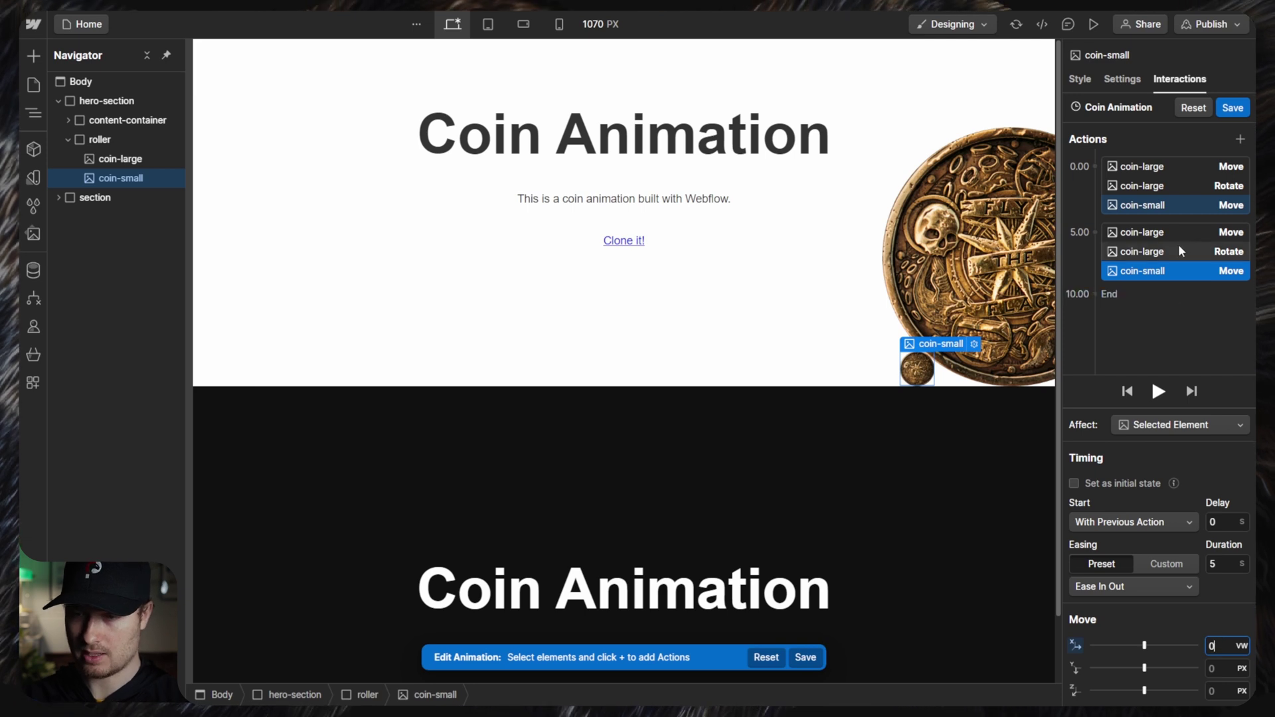
{"action": "left_click", "coordinate": [1236, 139]}
- Add a 5-second Ease In Out Rotate of 3600 for the small coin in the 0.00 group
{"action": "left_click", "coordinate": [1154, 267]}
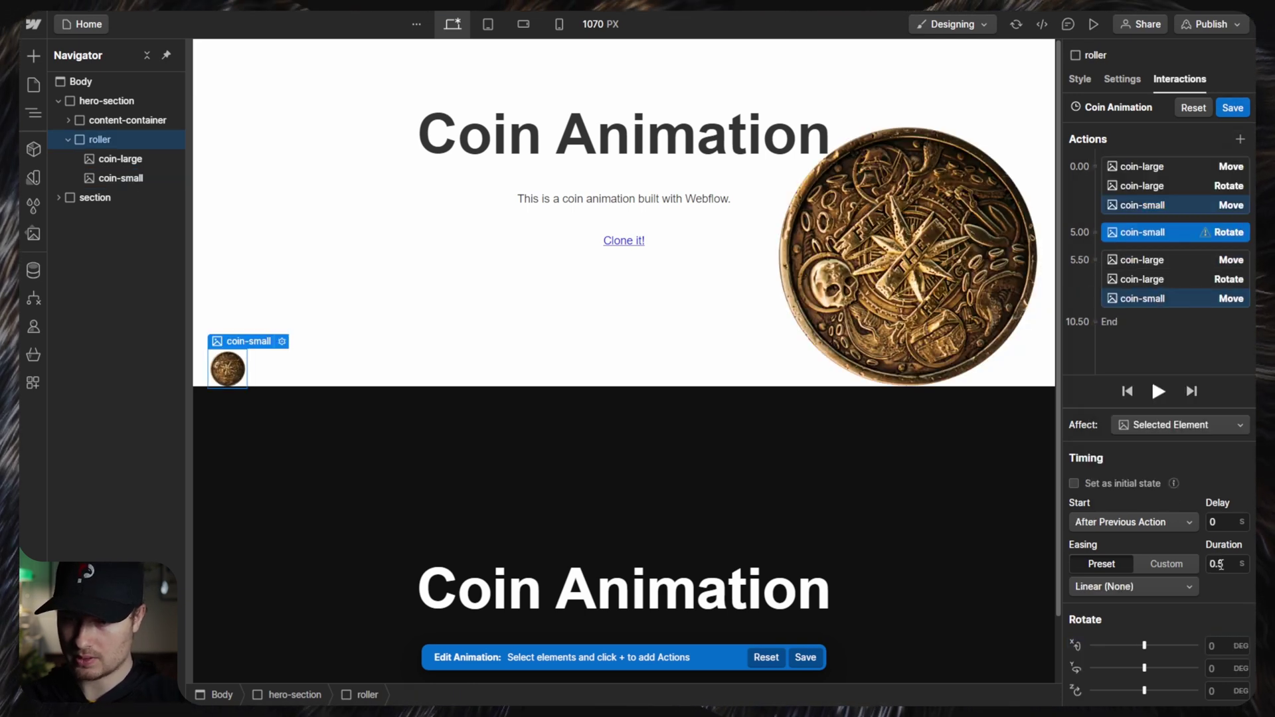
{"action": "type", "text": "5"}
{"action": "left_click", "coordinate": [1163, 583]}
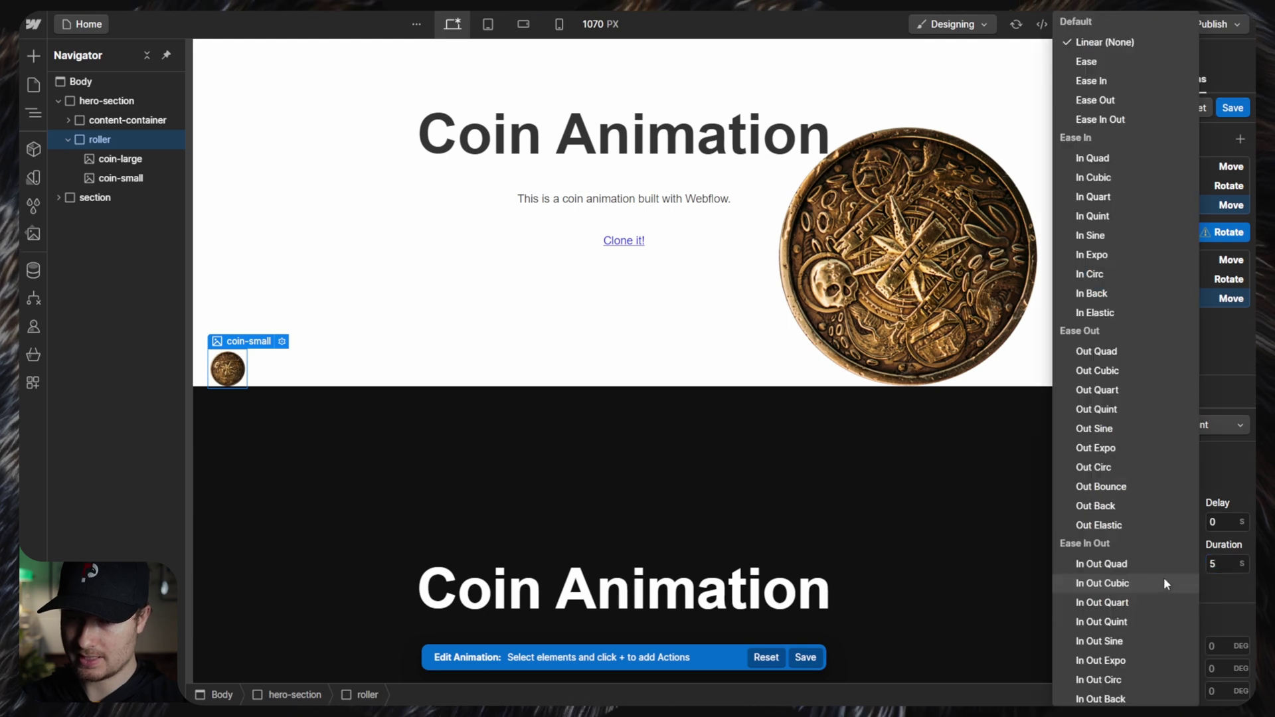
{"action": "left_click", "coordinate": [1110, 116]}
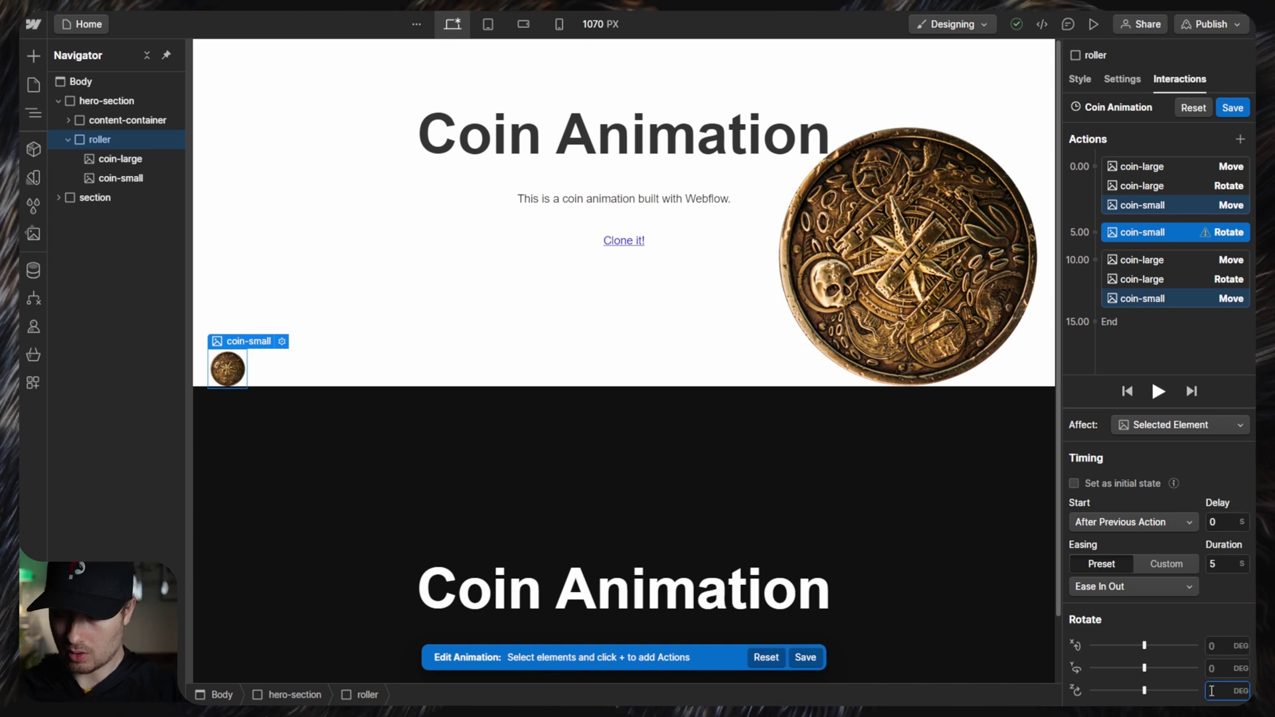
{"action": "type", "text": "3600"}
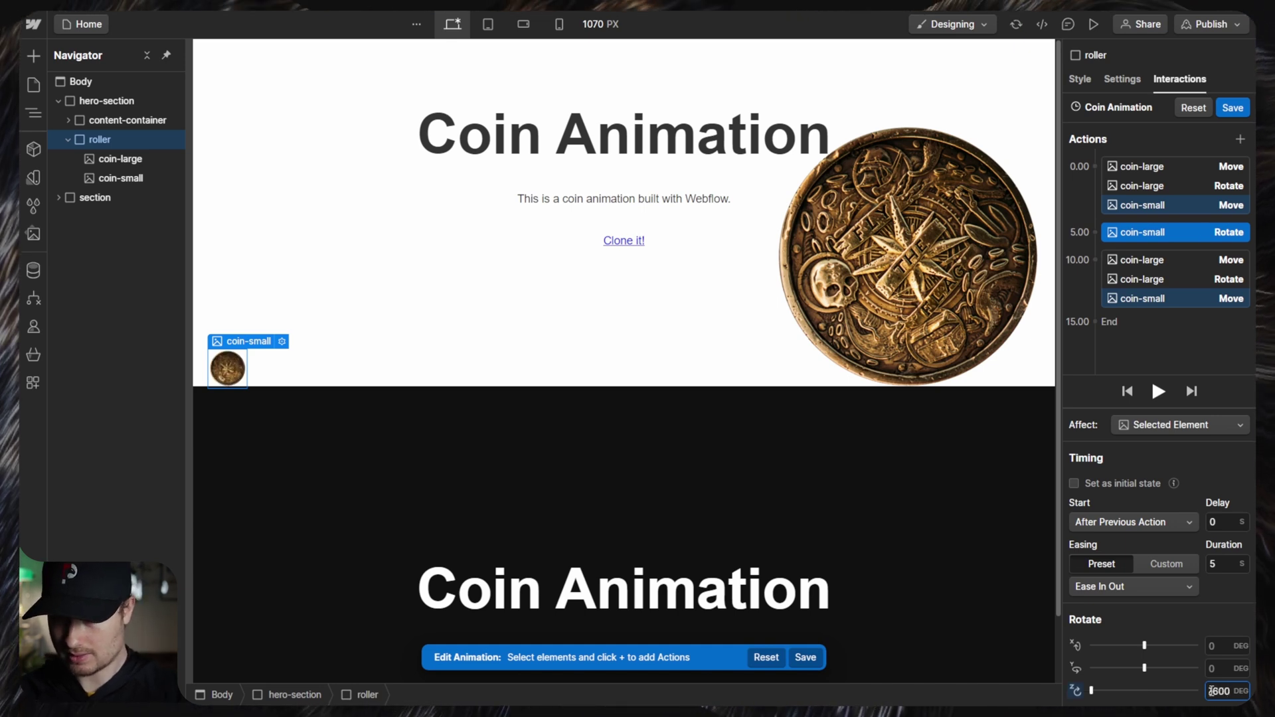
{"action": "left_click_drag", "start_coordinate": [1156, 232], "coordinate": [1156, 219]}
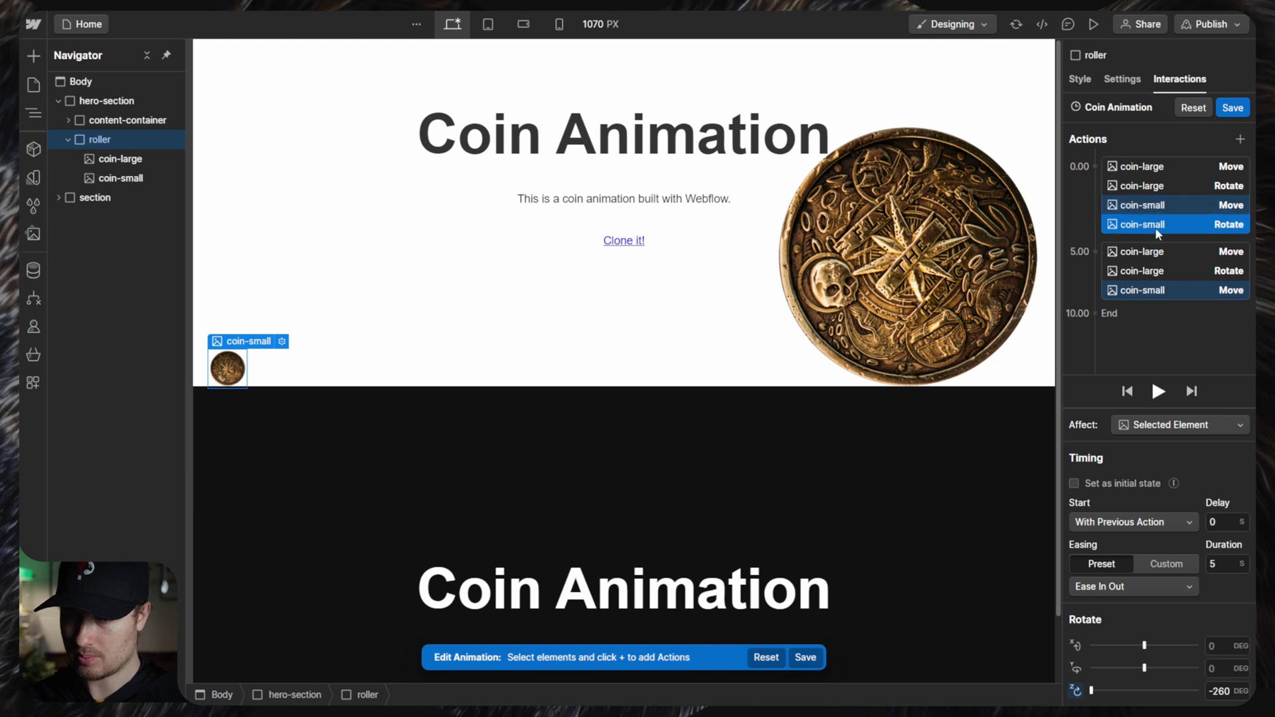
- Duplicate the small coin's rotation into the 5.00 group
{"action": "right_click", "coordinate": [1154, 227]}
{"action": "left_click", "coordinate": [1159, 286]}
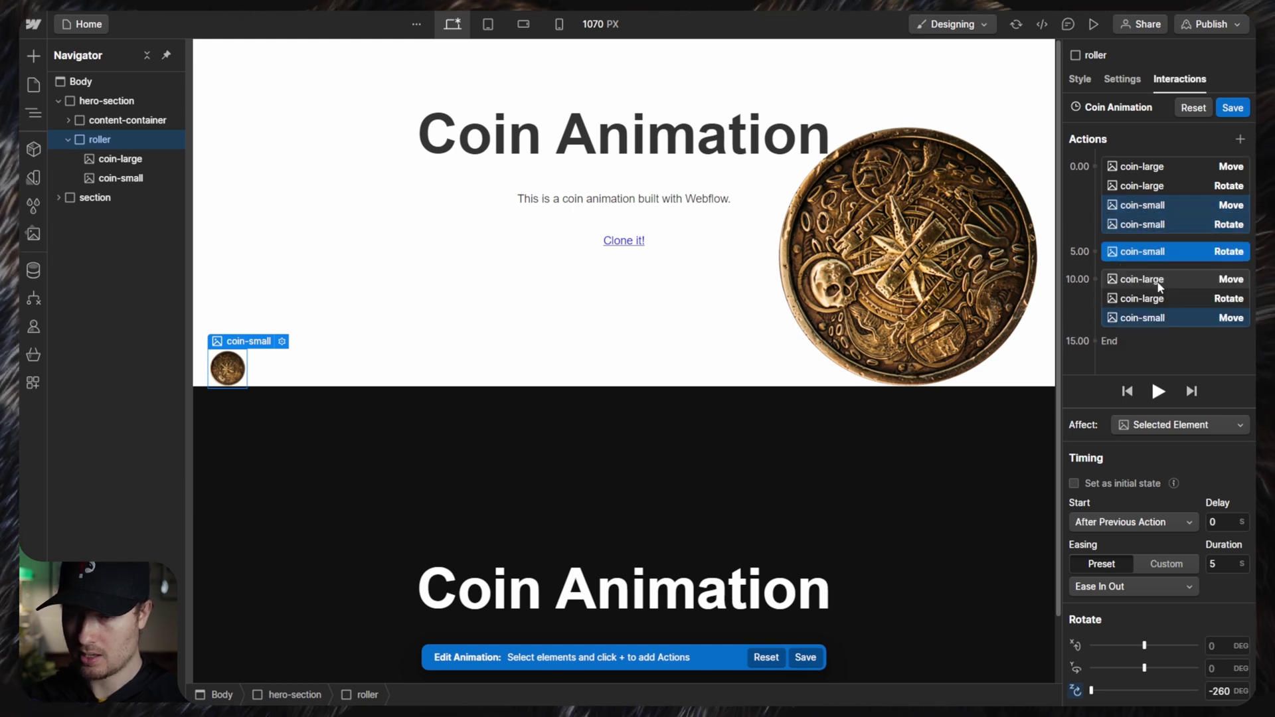
{"action": "left_click_drag", "start_coordinate": [1159, 251], "coordinate": [1159, 325]}
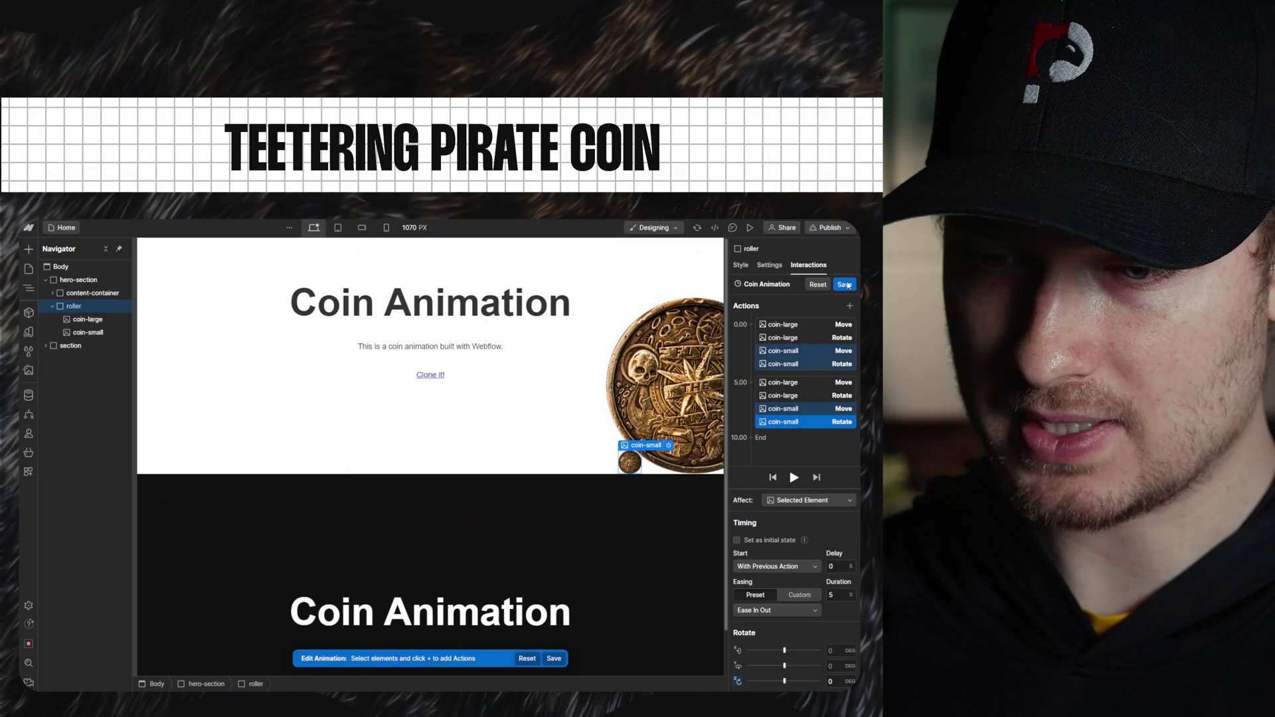
- Save the Coin Animation interaction
{"action": "left_click", "coordinate": [845, 284]}
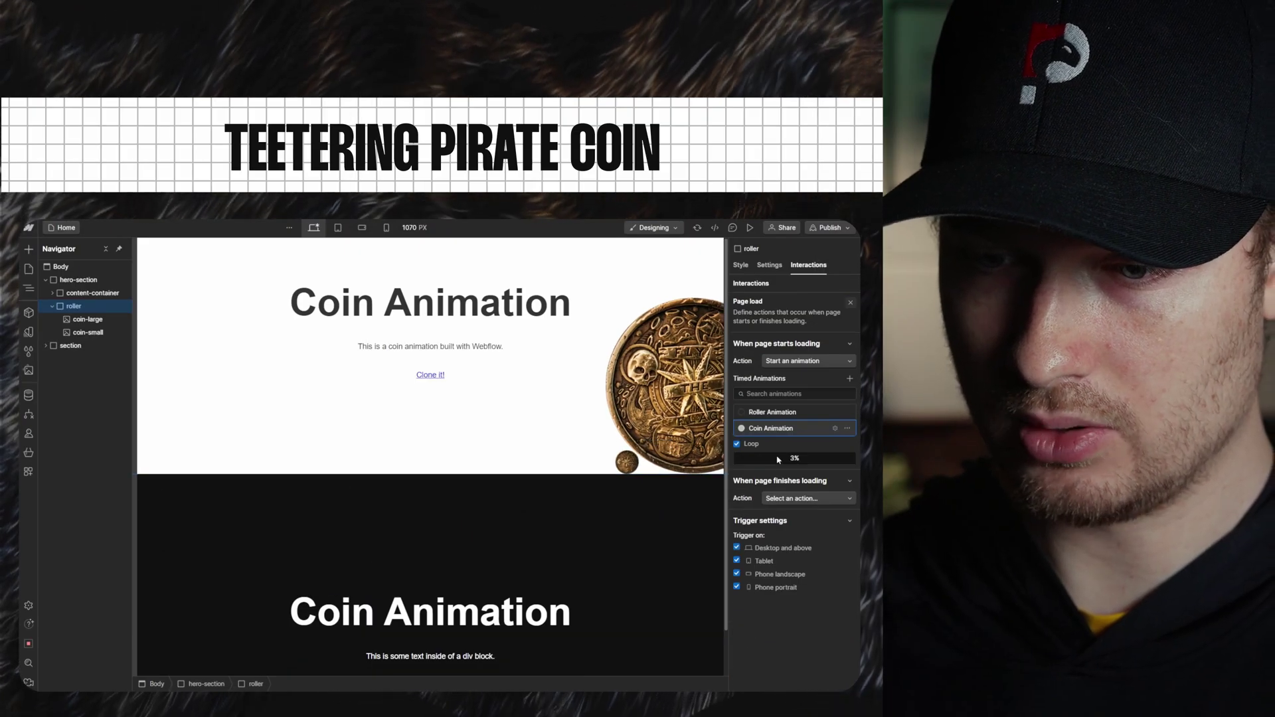